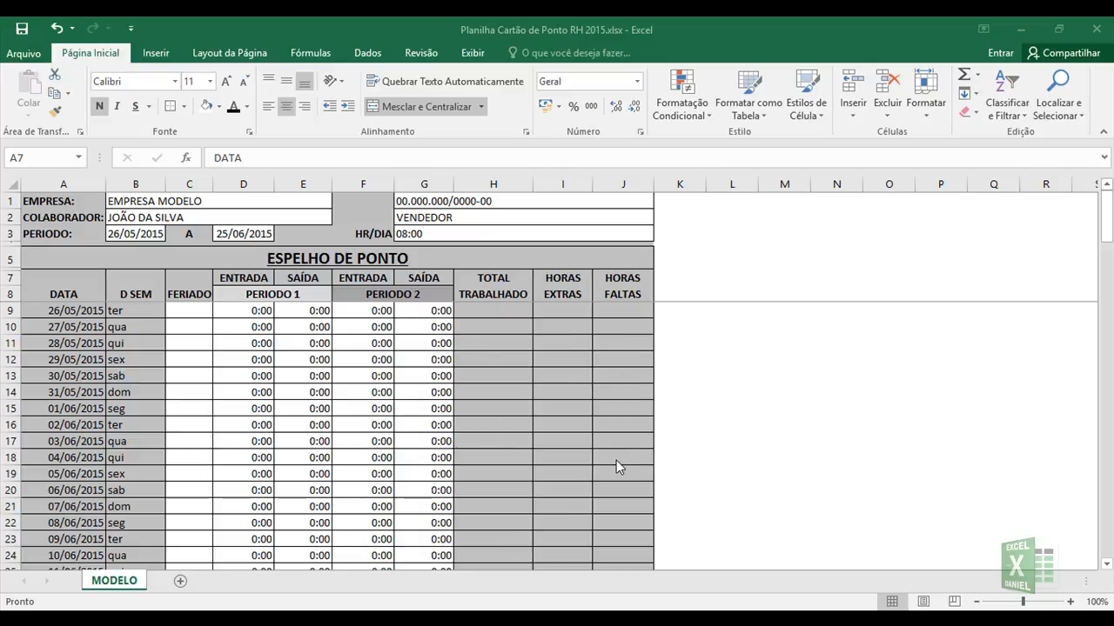
Step: Enter the first-period times for 26/05/2015: entry 8:00 in D9 and exit 11:30 in E9
{"action": "left_click", "coordinate": [241, 312]}
{"action": "left_click", "coordinate": [239, 311]}
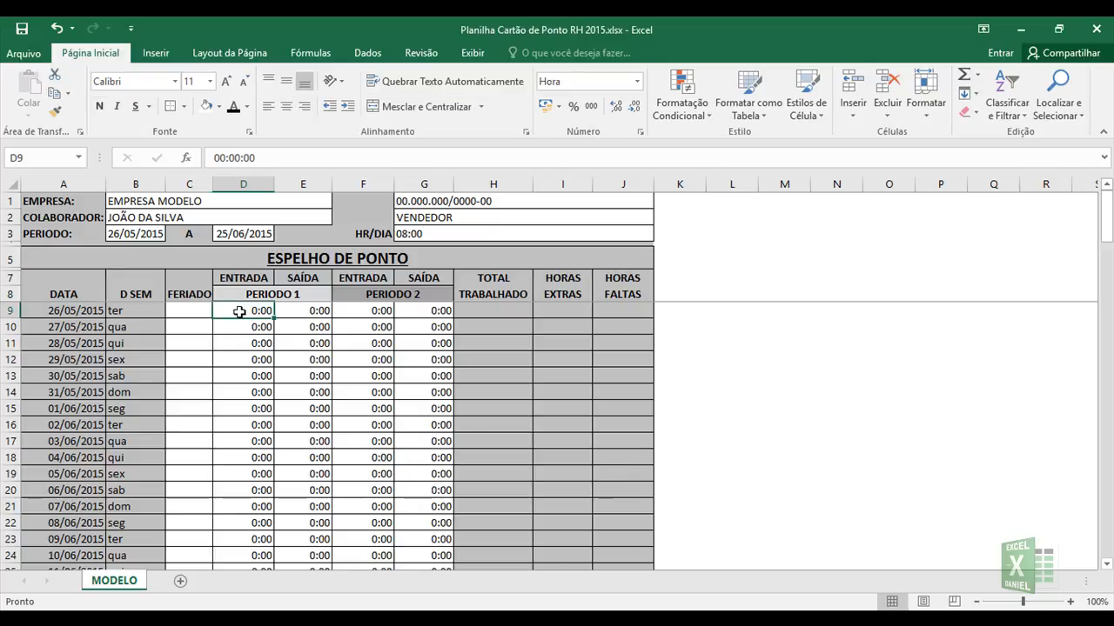
{"action": "type", "text": "8:"}
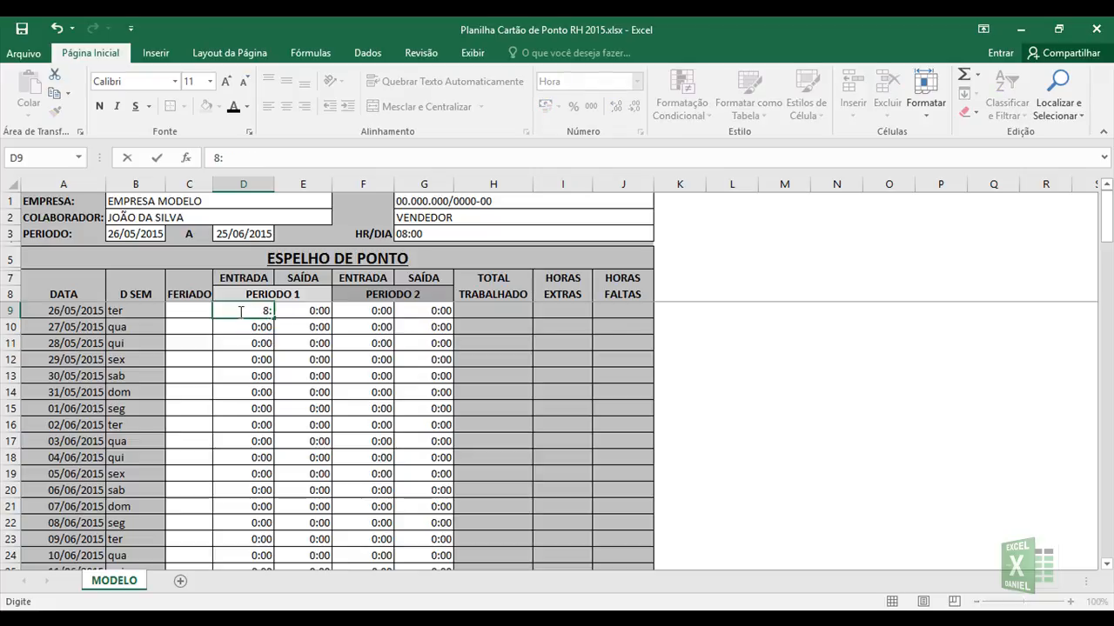
{"action": "type", "text": "00"}
{"action": "key", "text": "Tab"}
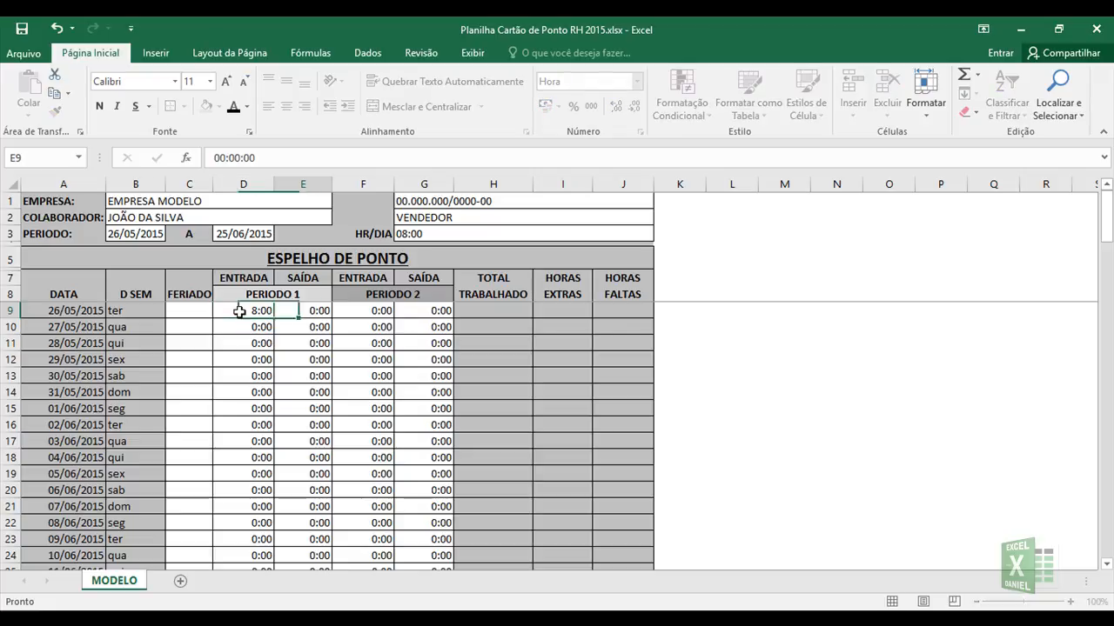
{"action": "type", "text": "11"}
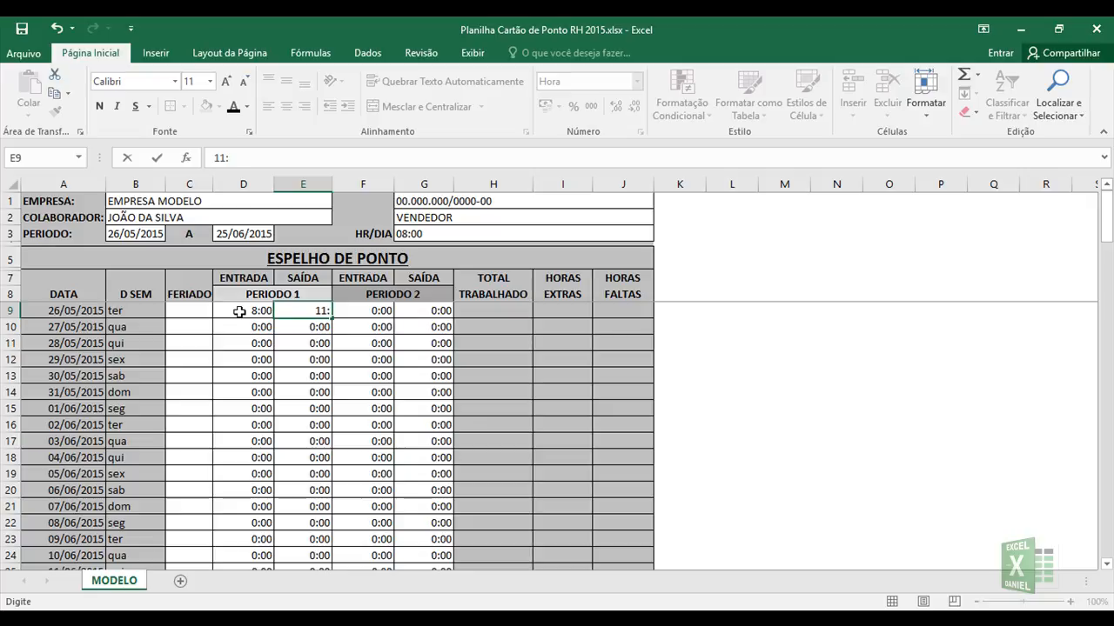
{"action": "type", "text": ":30"}
{"action": "key", "text": "Tab"}
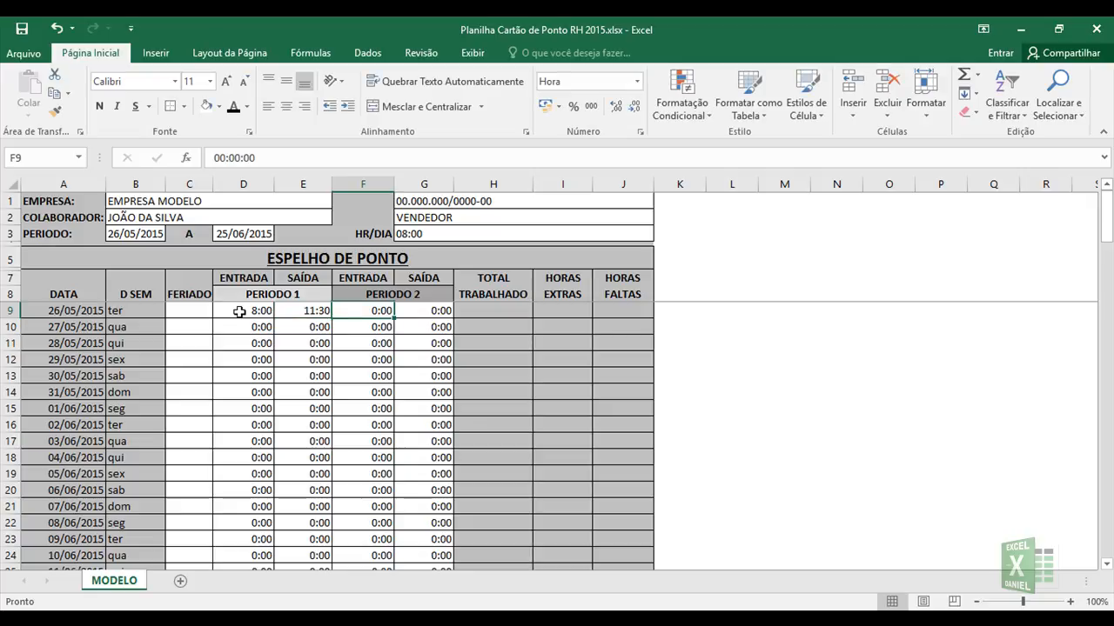
Step: Enter the second-period times for 26/05/2015: entry 13:00 in F9 and exit 18:10 in G9
{"action": "type", "text": "1"}
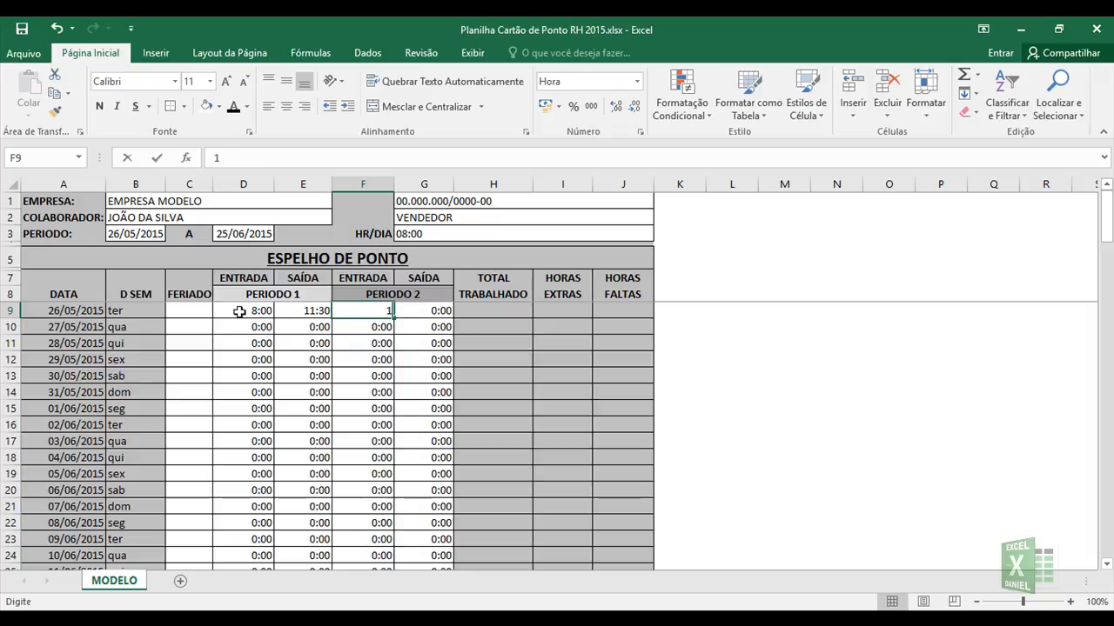
{"action": "type", "text": "3:00"}
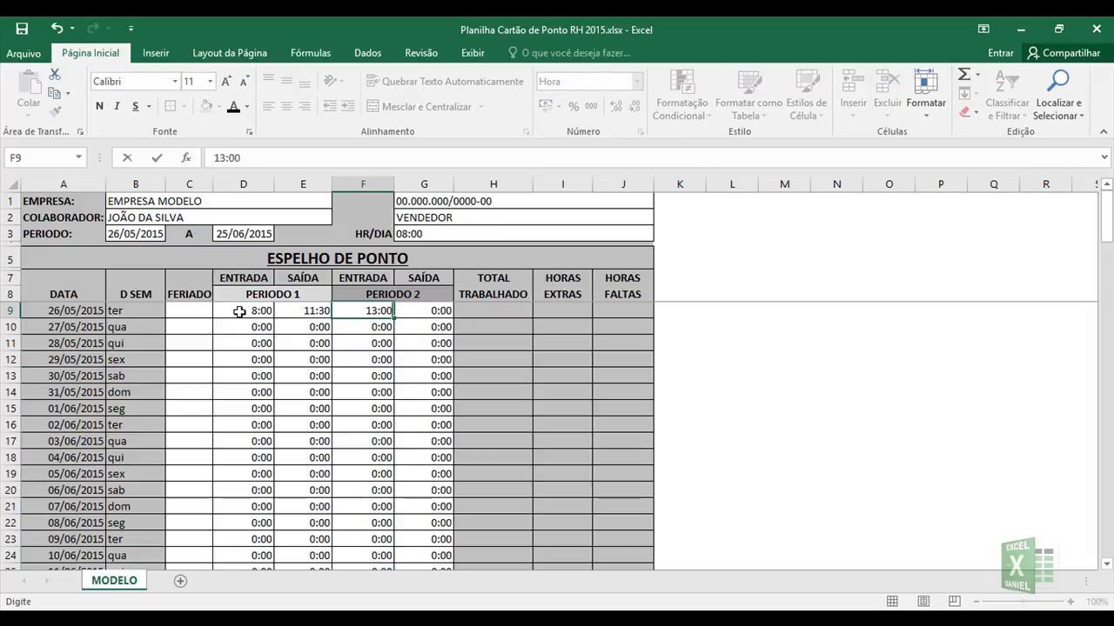
{"action": "key", "text": "Tab"}
{"action": "type", "text": "18"}
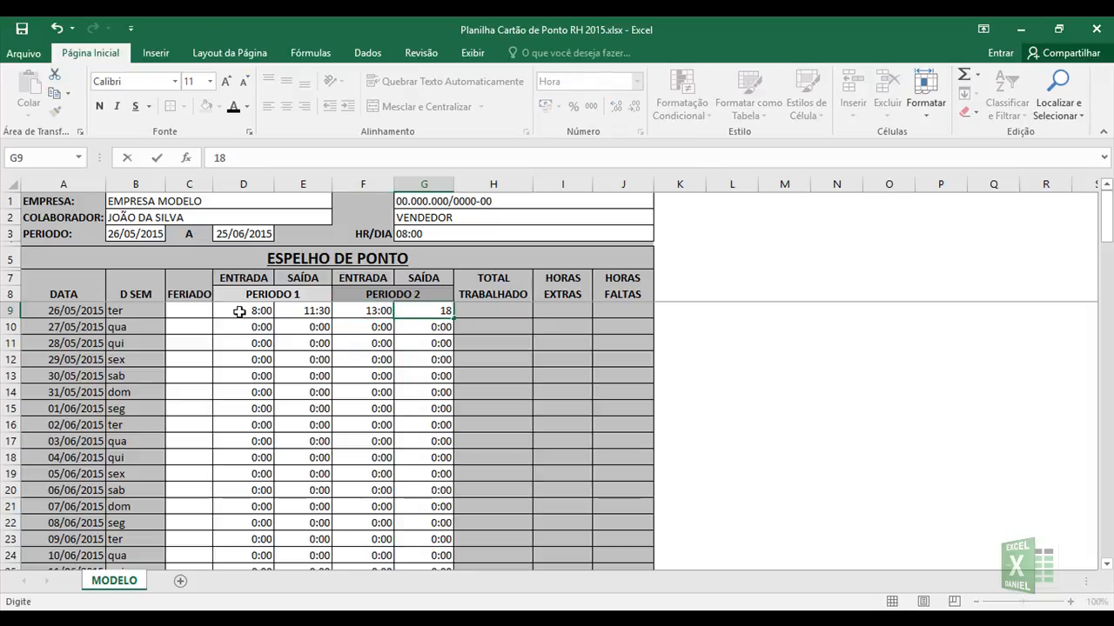
{"action": "type", "text": ":10"}
{"action": "key", "text": "Tab"}
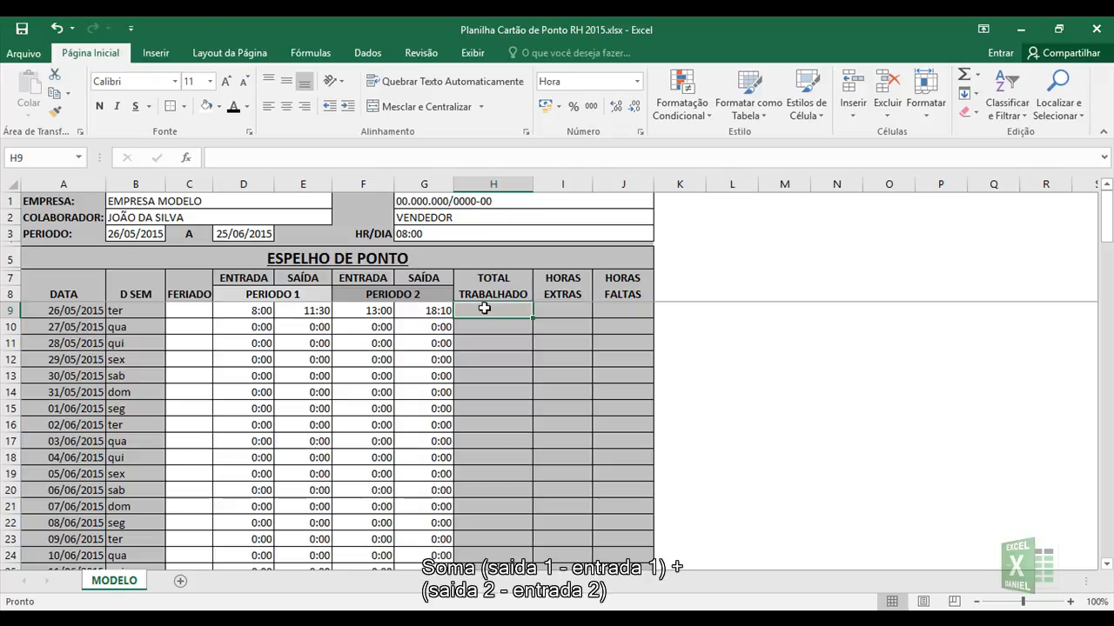
Step: Calculate the total worked hours for 26/05/2015 in H9 with the formula =(E9-D9)+(G9-F9)
{"action": "type", "text": "="}
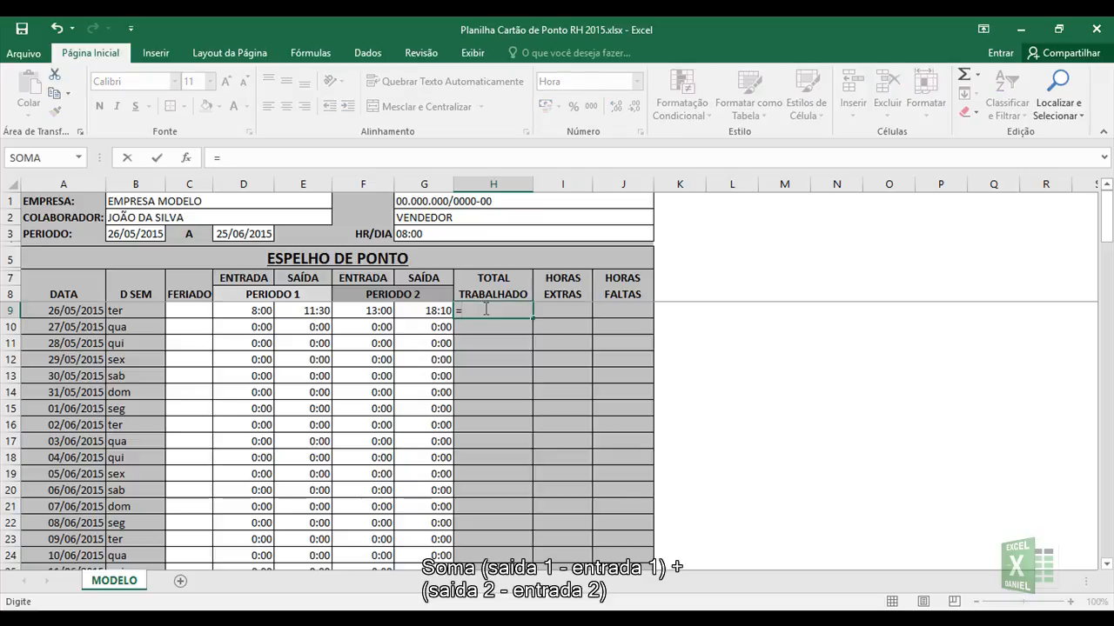
{"action": "type", "text": "("}
{"action": "left_click", "coordinate": [306, 312]}
{"action": "type", "text": "-"}
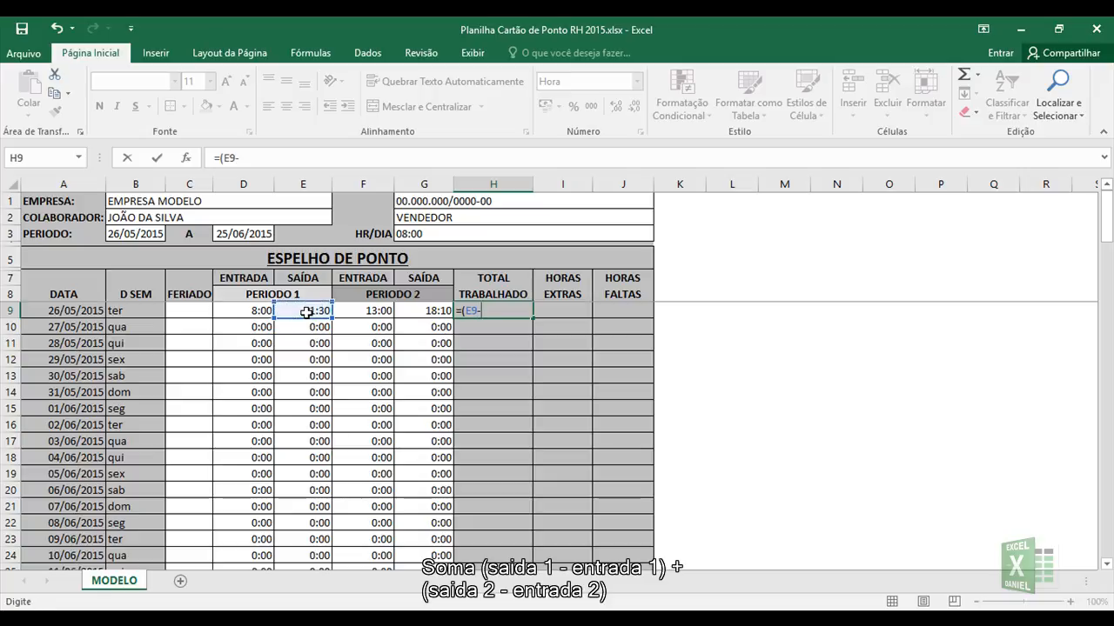
{"action": "left_click", "coordinate": [261, 312]}
{"action": "type", "text": ")"}
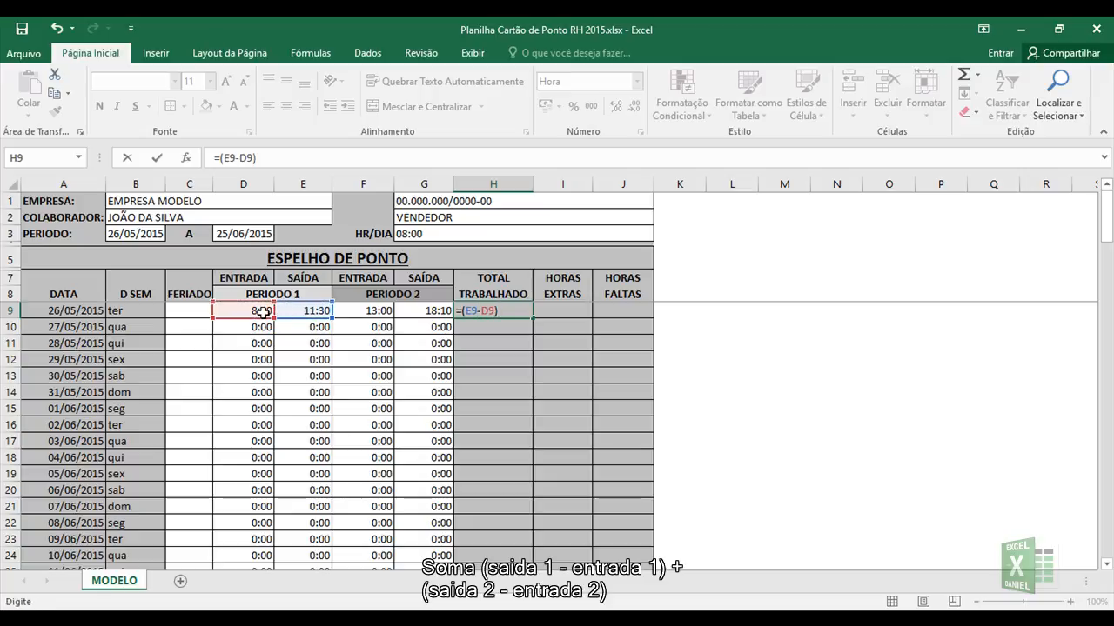
{"action": "type", "text": "+("}
{"action": "left_click", "coordinate": [412, 317]}
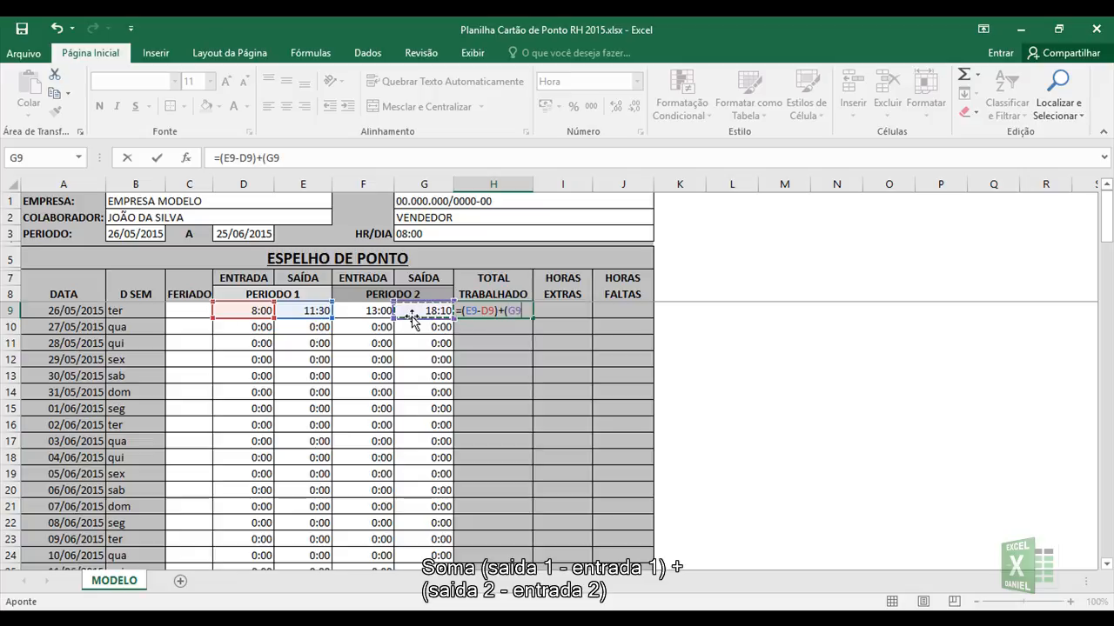
{"action": "type", "text": "-"}
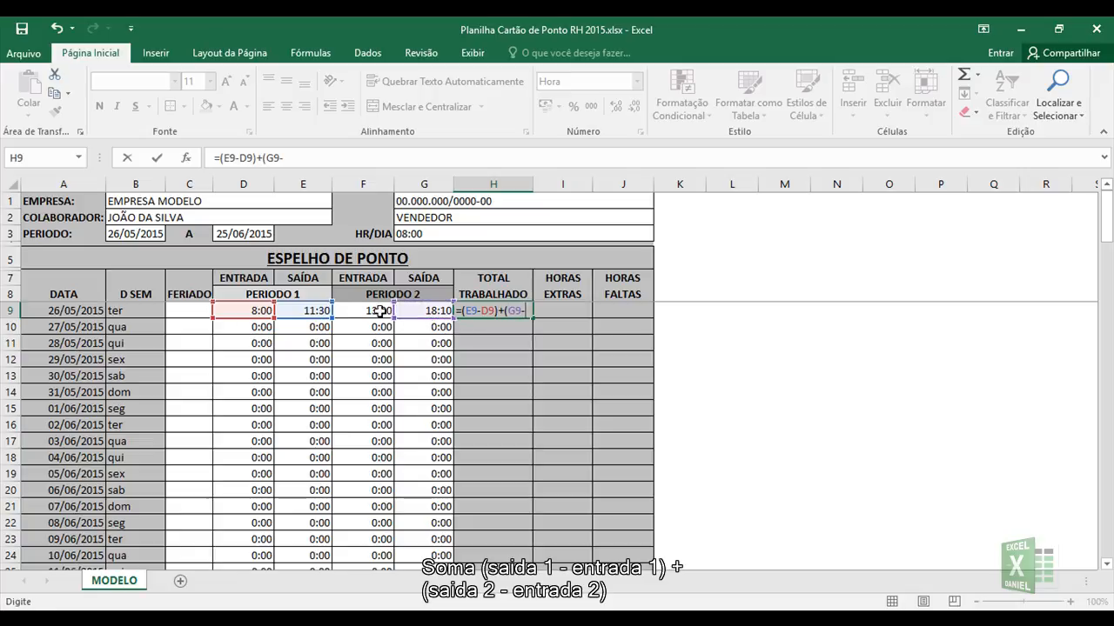
{"action": "left_click", "coordinate": [380, 311]}
{"action": "type", "text": ")"}
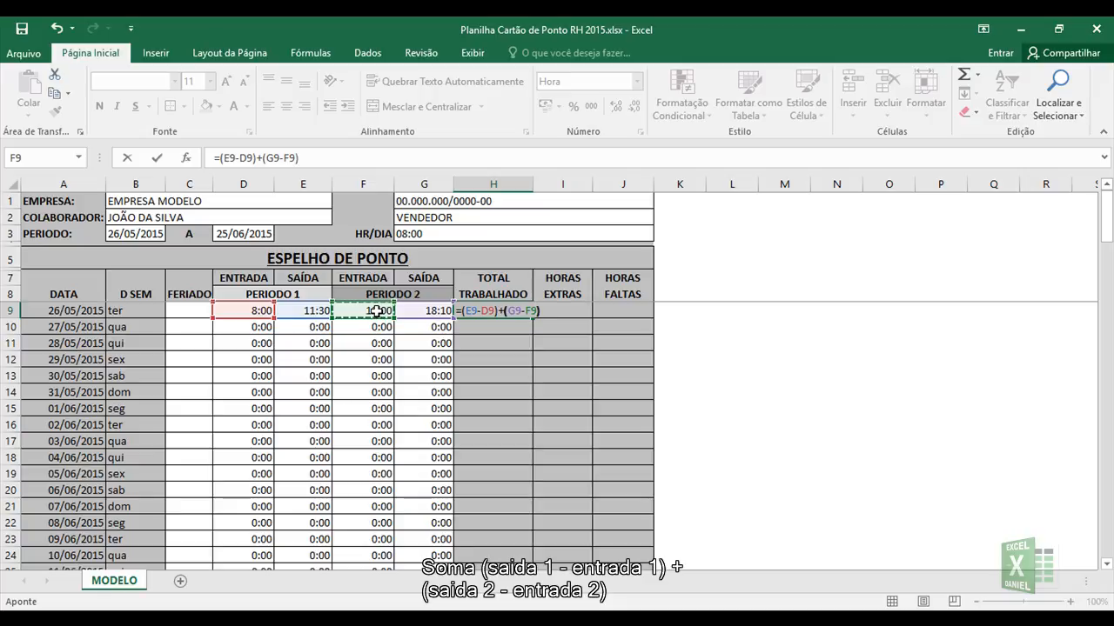
{"action": "key", "text": "Return"}
{"action": "key", "text": "Up"}
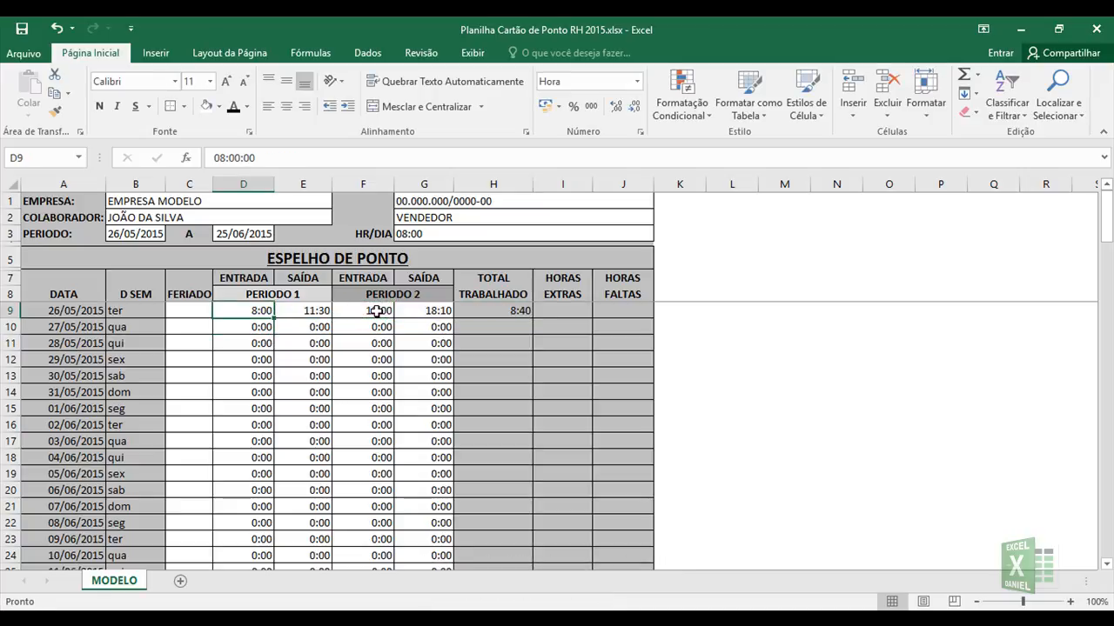
{"action": "key", "text": "Right"}
{"action": "key", "text": "Right"}
{"action": "key", "text": "Right"}
{"action": "key", "text": "Right"}
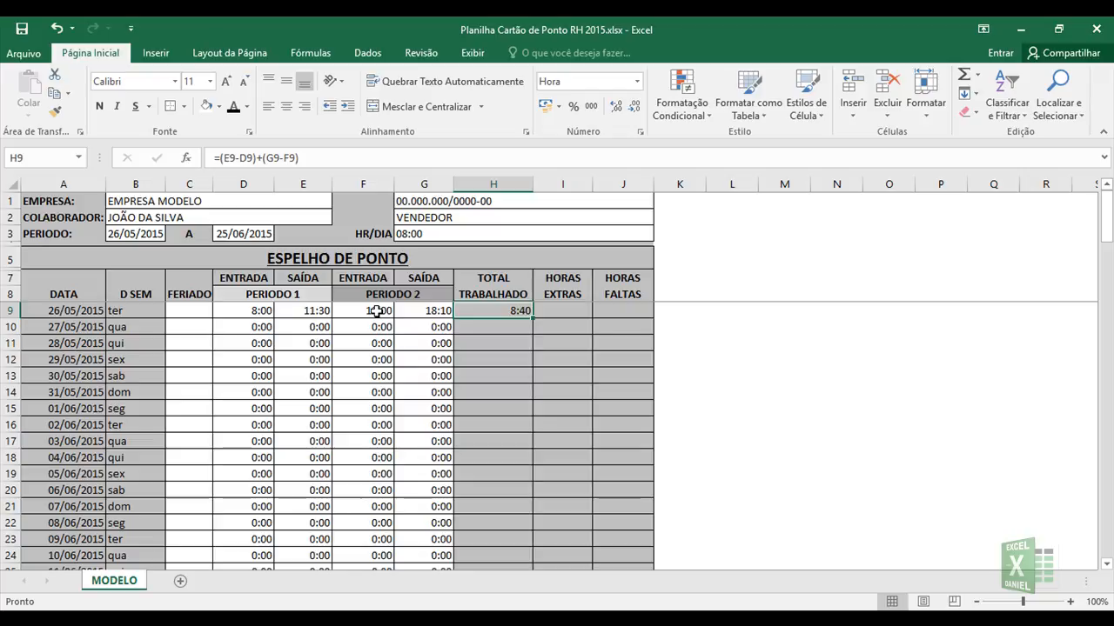
Step: Calculate the overtime for 26/05/2015 in I9 by subtracting the daily hours from the total worked: =H9-G3
{"action": "key", "text": "Right"}
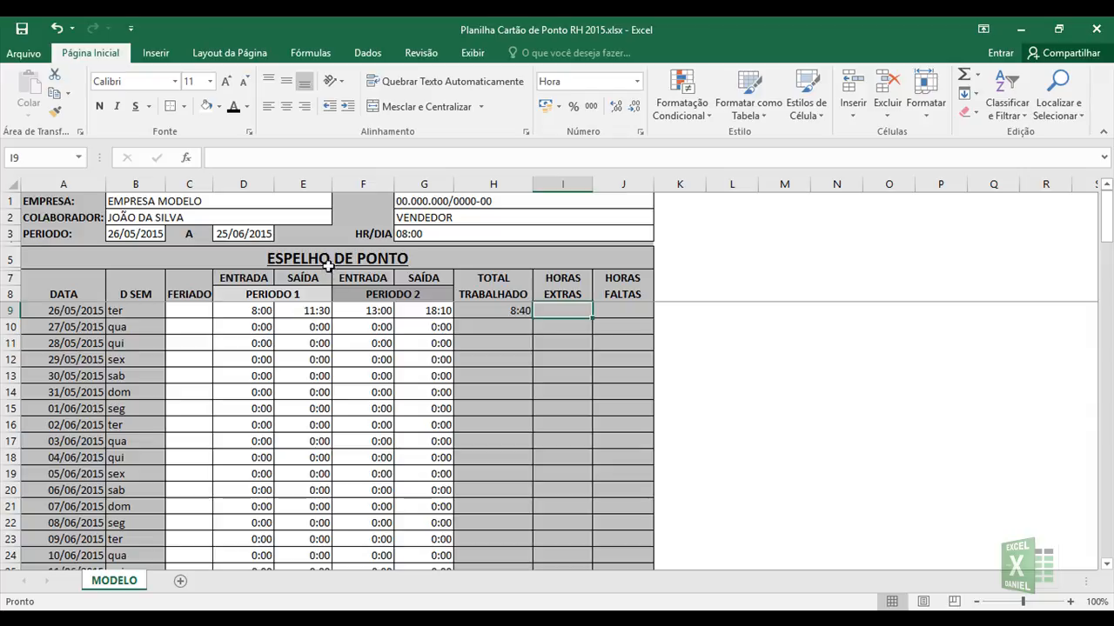
{"action": "left_click", "coordinate": [423, 234]}
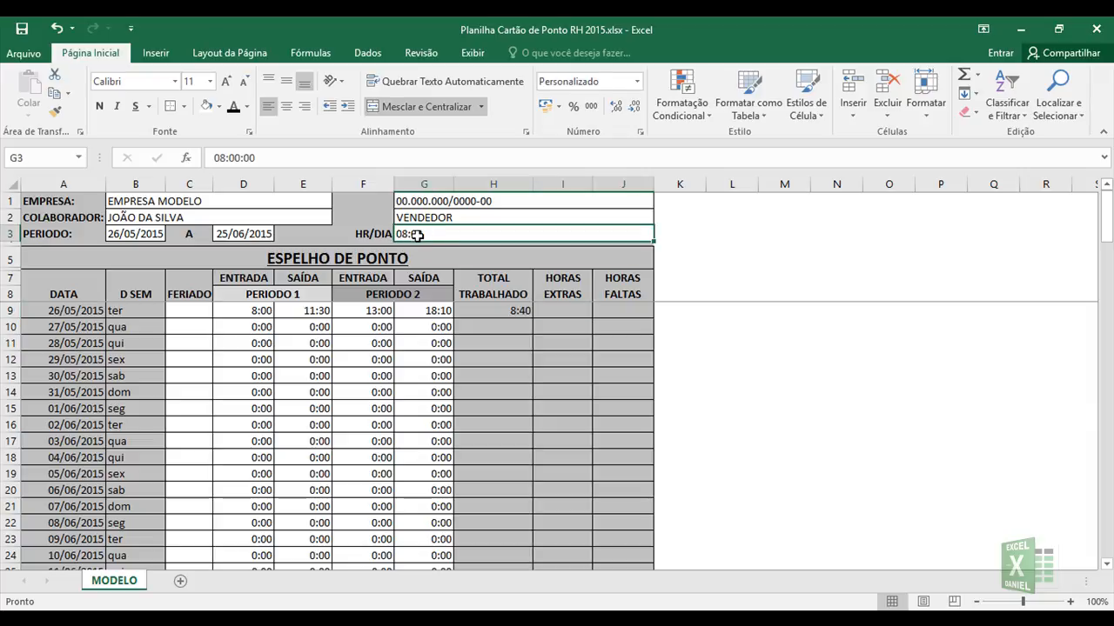
{"action": "left_click", "coordinate": [550, 310]}
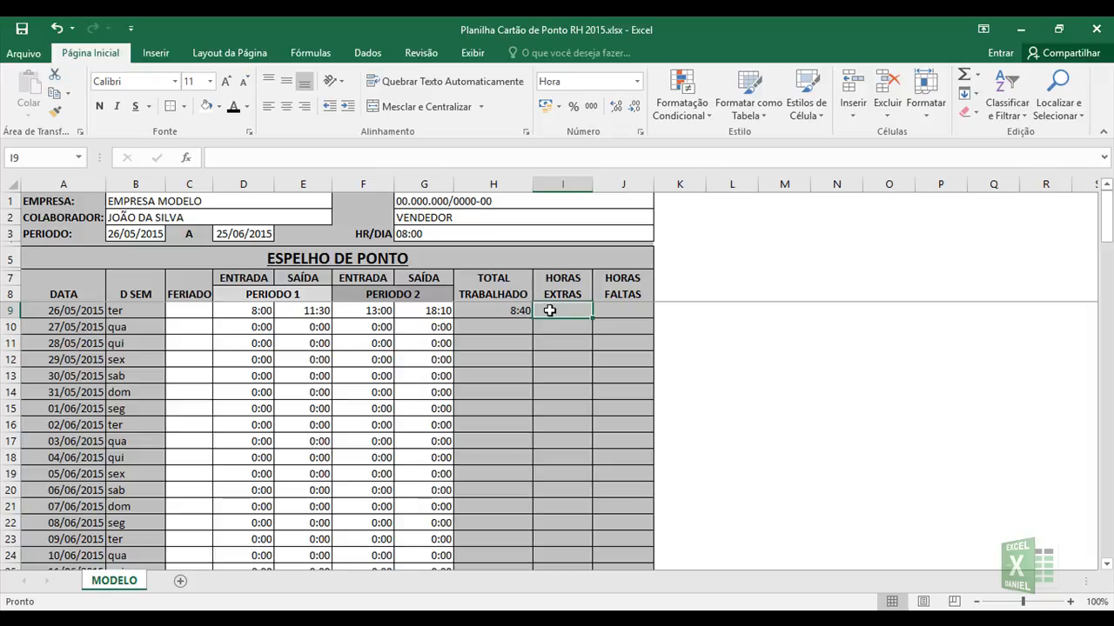
{"action": "type", "text": "="}
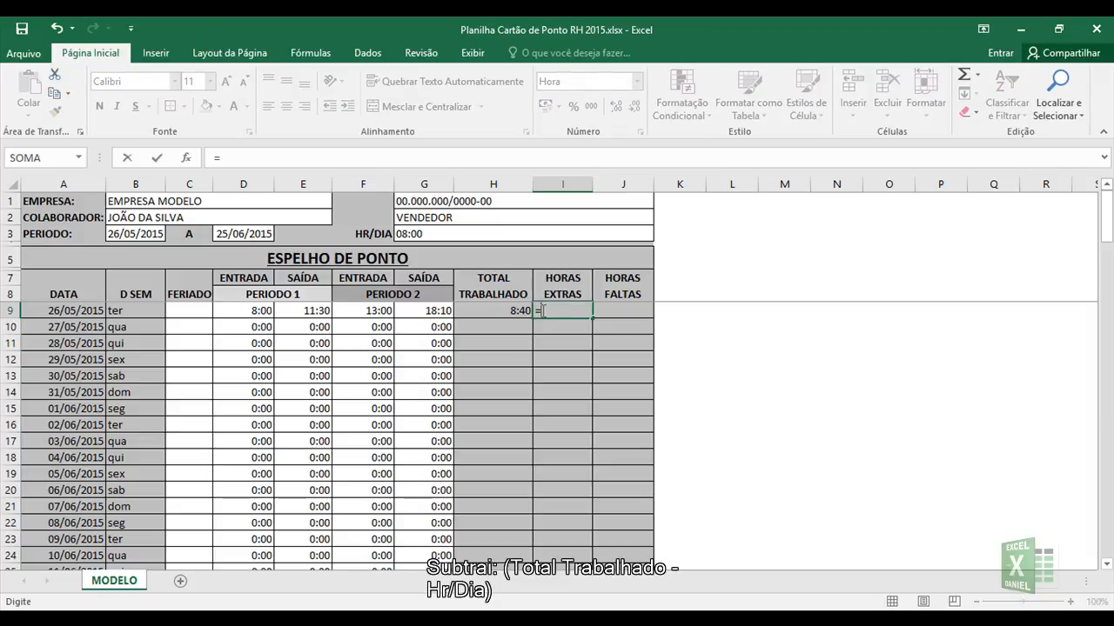
{"action": "left_click", "coordinate": [511, 311]}
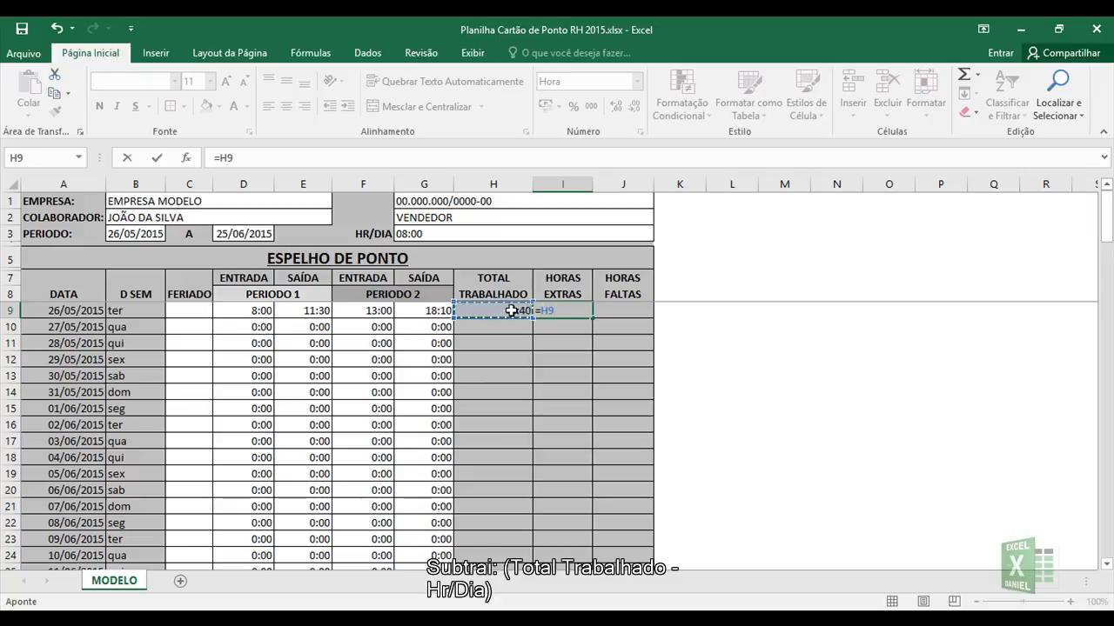
{"action": "type", "text": "-"}
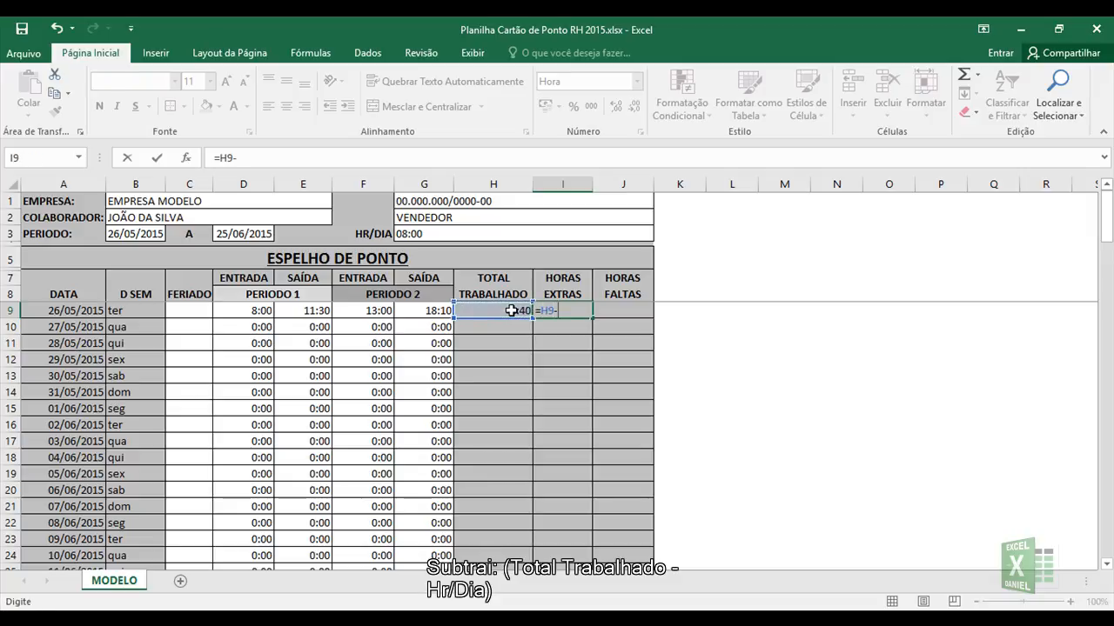
{"action": "left_click", "coordinate": [422, 235]}
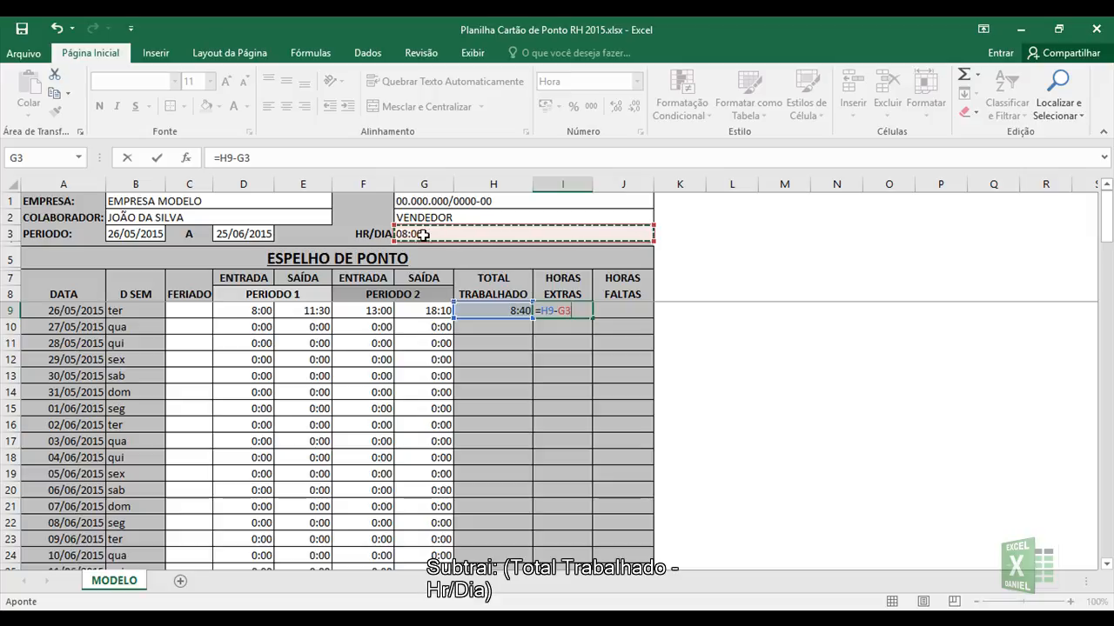
{"action": "key", "text": "Return"}
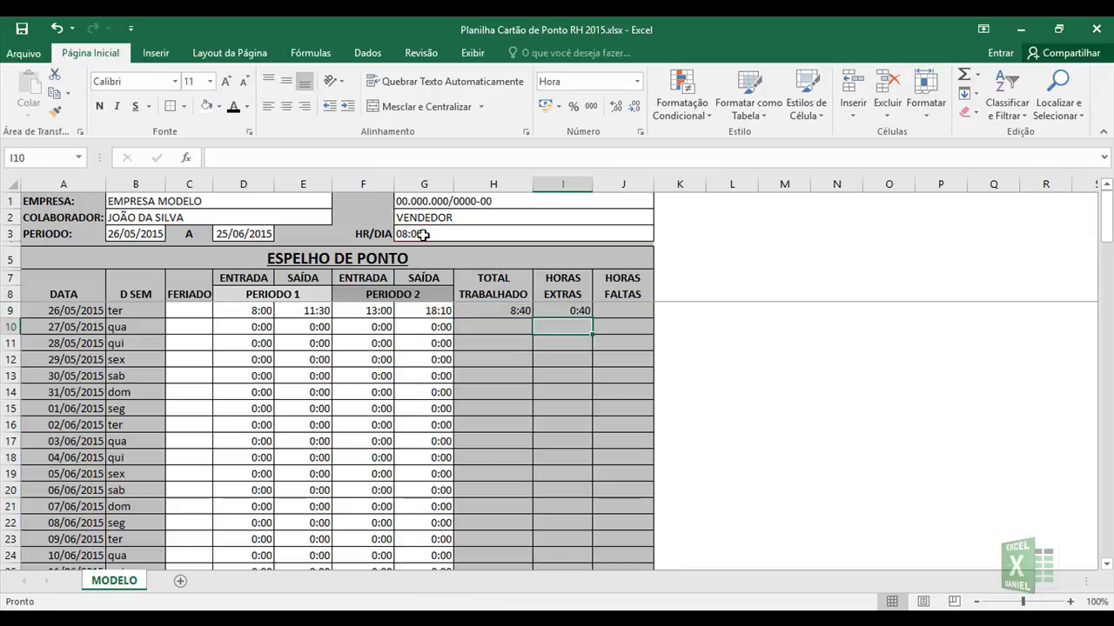
{"action": "key", "text": "Up"}
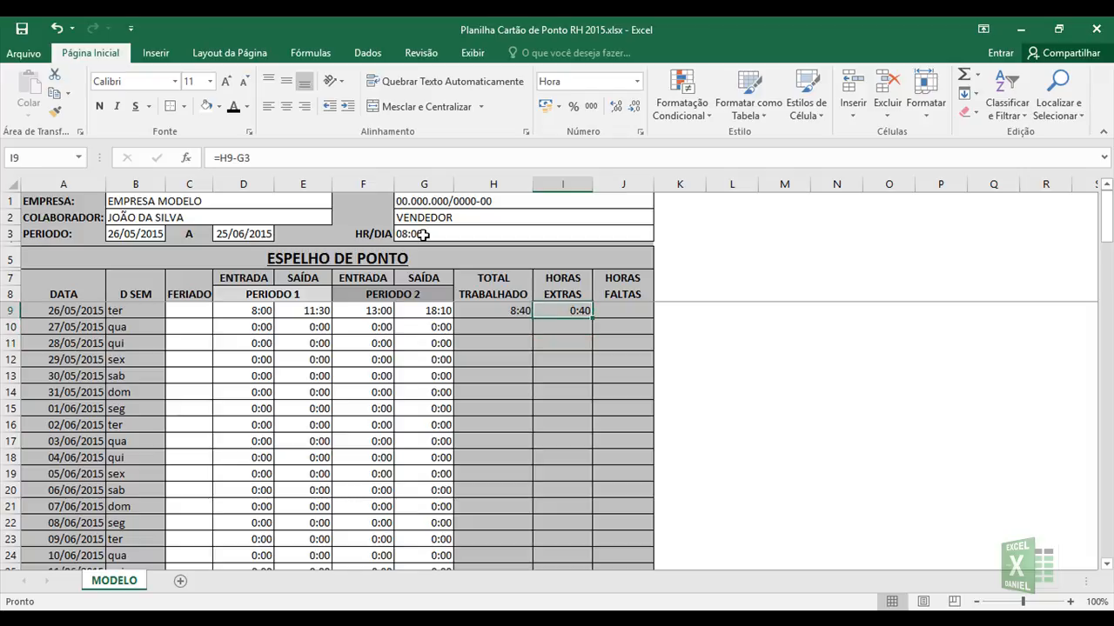
Step: Change the first-period exit time in E9 to 10:30
{"action": "key", "text": "Left"}
{"action": "key", "text": "Left"}
{"action": "key", "text": "Left"}
{"action": "key", "text": "Left"}
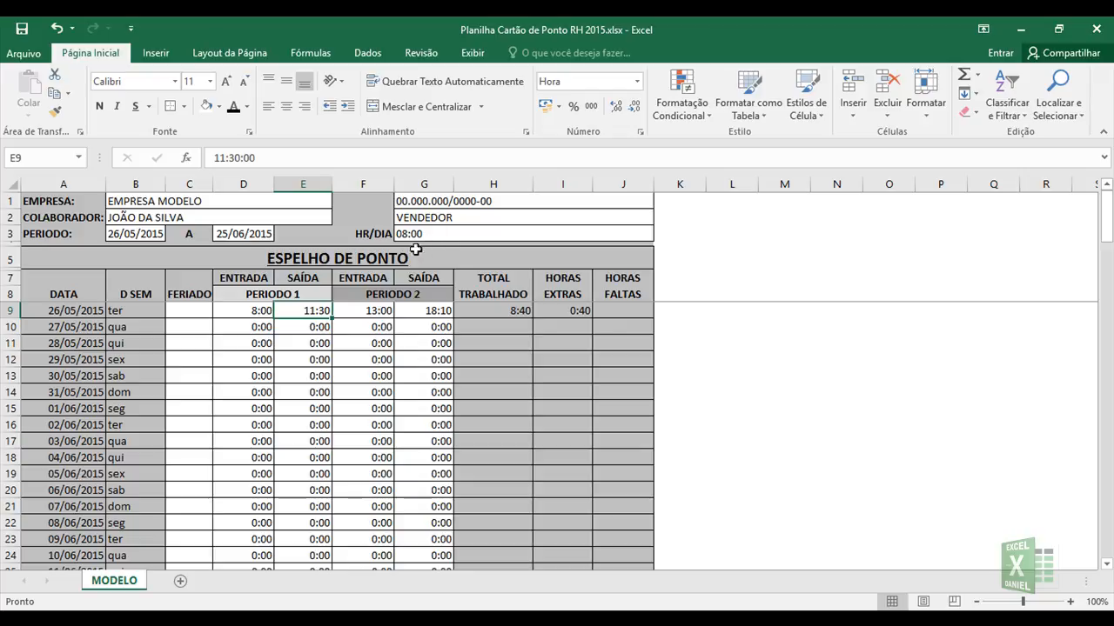
{"action": "double_click", "coordinate": [312, 311]}
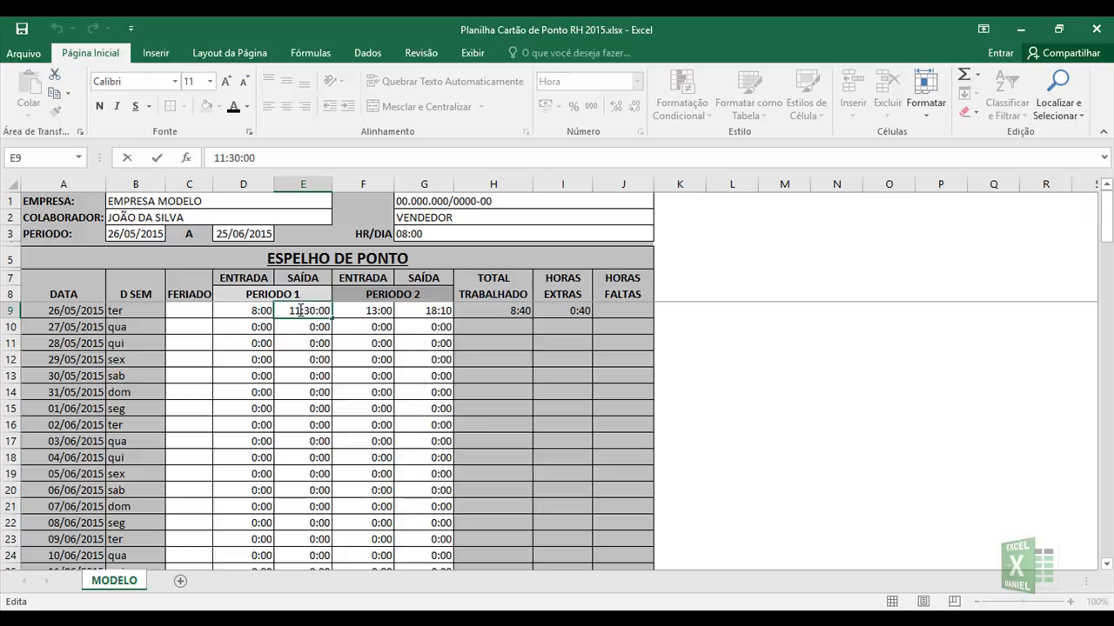
{"action": "key", "text": "BackSpace"}
{"action": "type", "text": "0"}
{"action": "key", "text": "Return"}
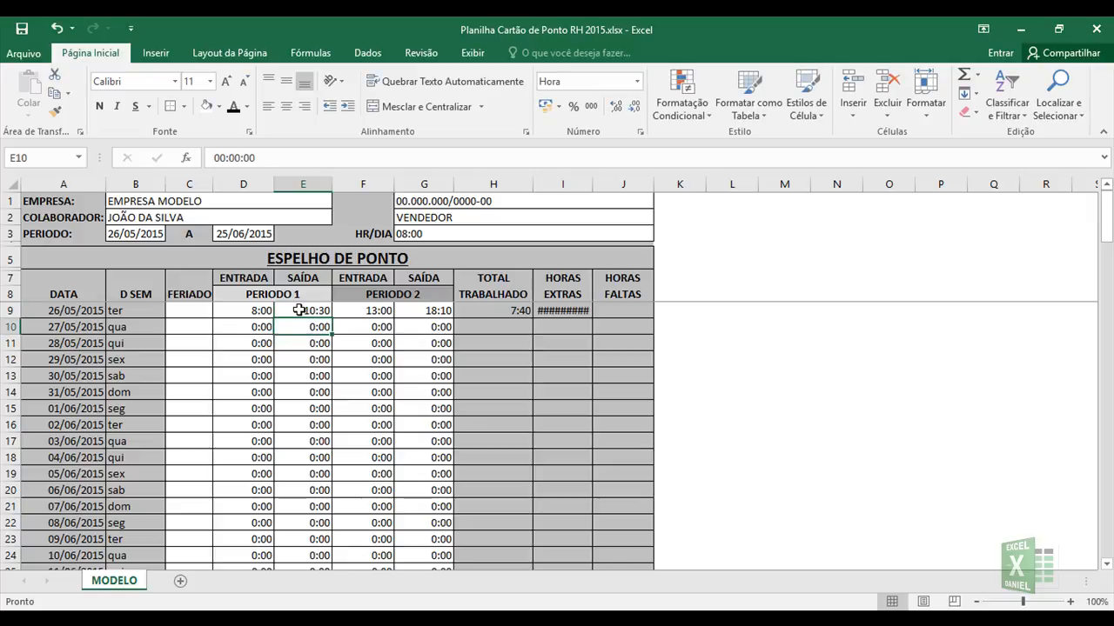
Step: Wrap the overtime formula in I9 in an SE function with the logical test (H9-G3)<0
{"action": "left_click", "coordinate": [559, 310]}
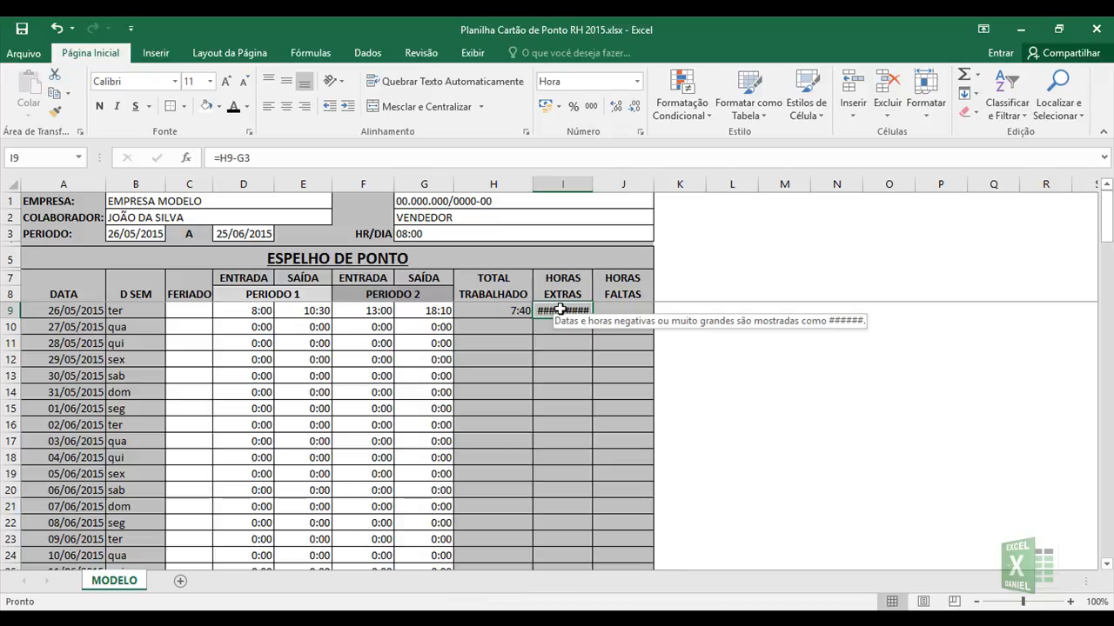
{"action": "double_click", "coordinate": [559, 310]}
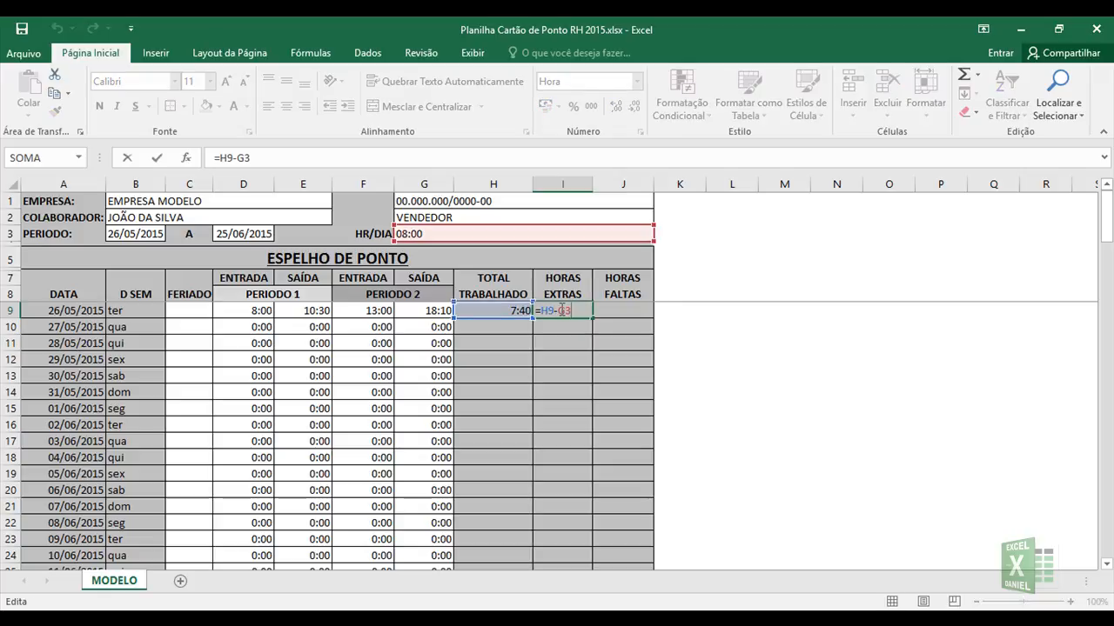
{"action": "key", "text": "Left"}
{"action": "key", "text": "Left"}
{"action": "key", "text": "Left"}
{"action": "key", "text": "Left"}
{"action": "key", "text": "Left"}
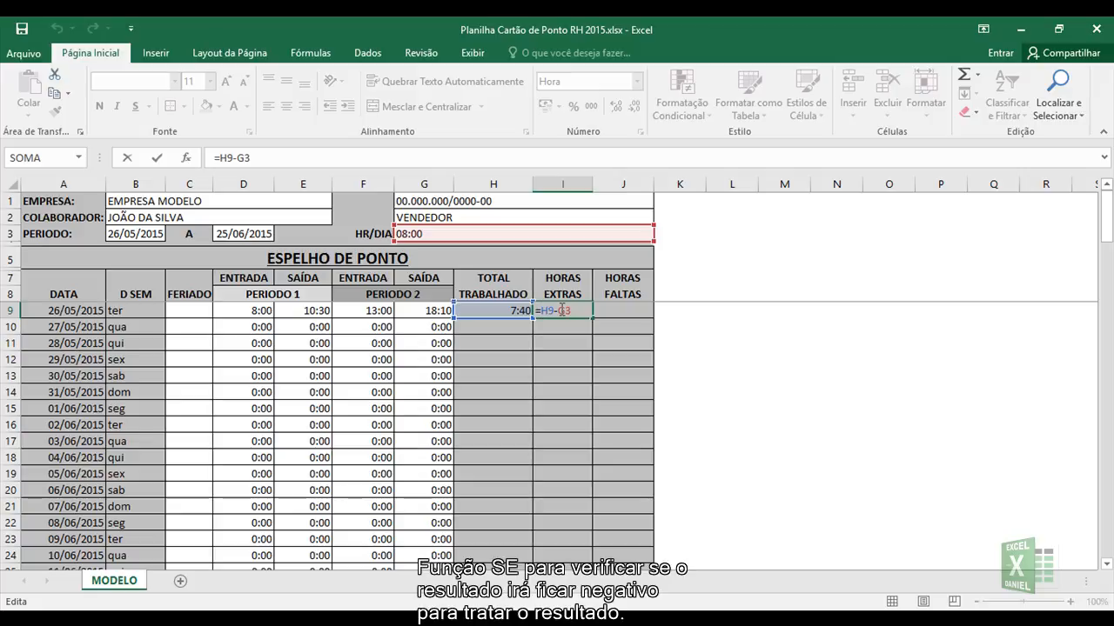
{"action": "type", "text": "SE"}
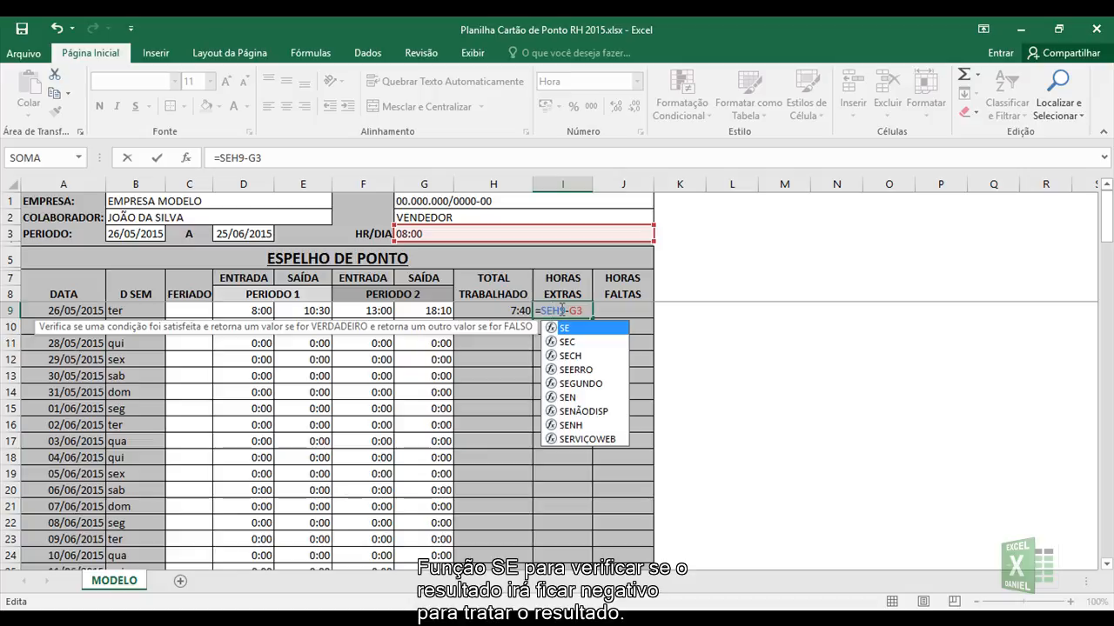
{"action": "type", "text": "("}
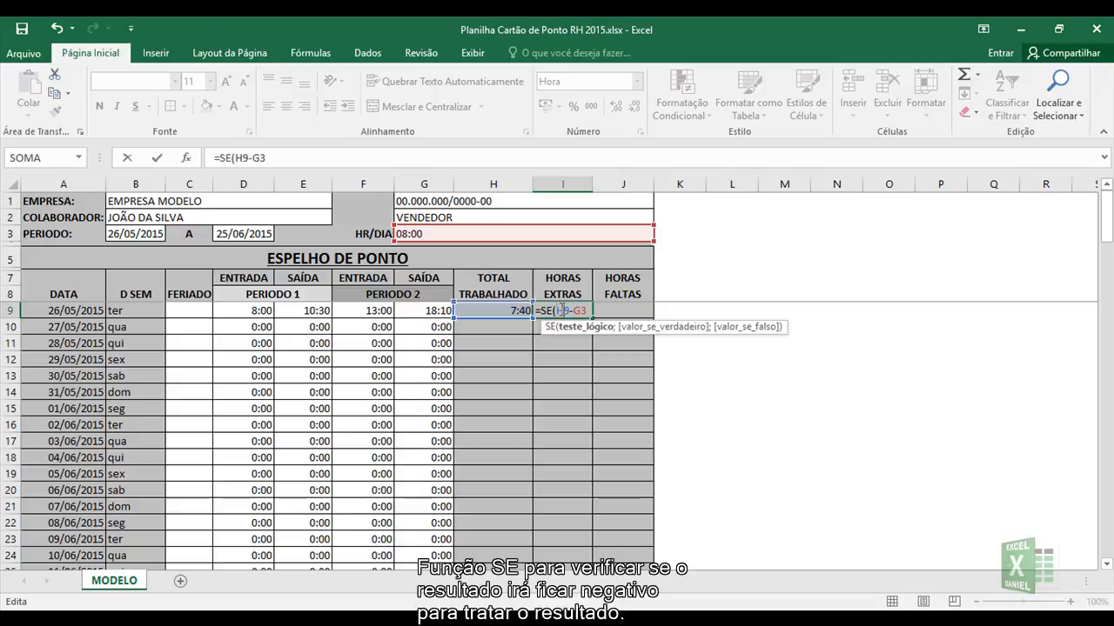
{"action": "type", "text": "("}
{"action": "type", "text": ")<0"}
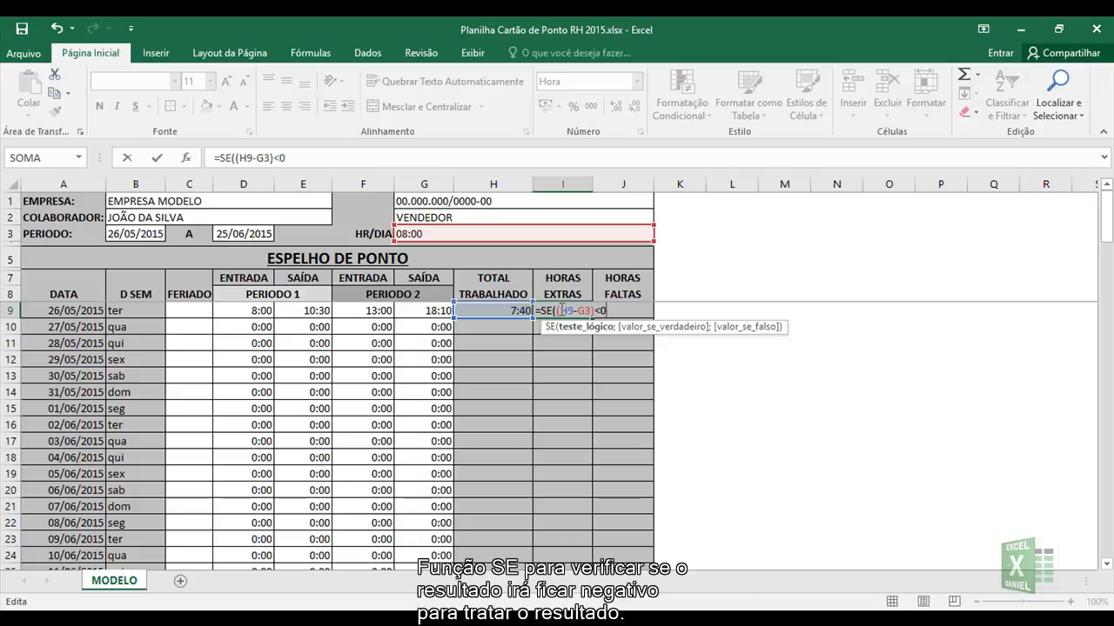
Step: Complete the SE formula in I9 with "00:00" as the true value and (H9-G3) as the false value
{"action": "type", "text": ";"}
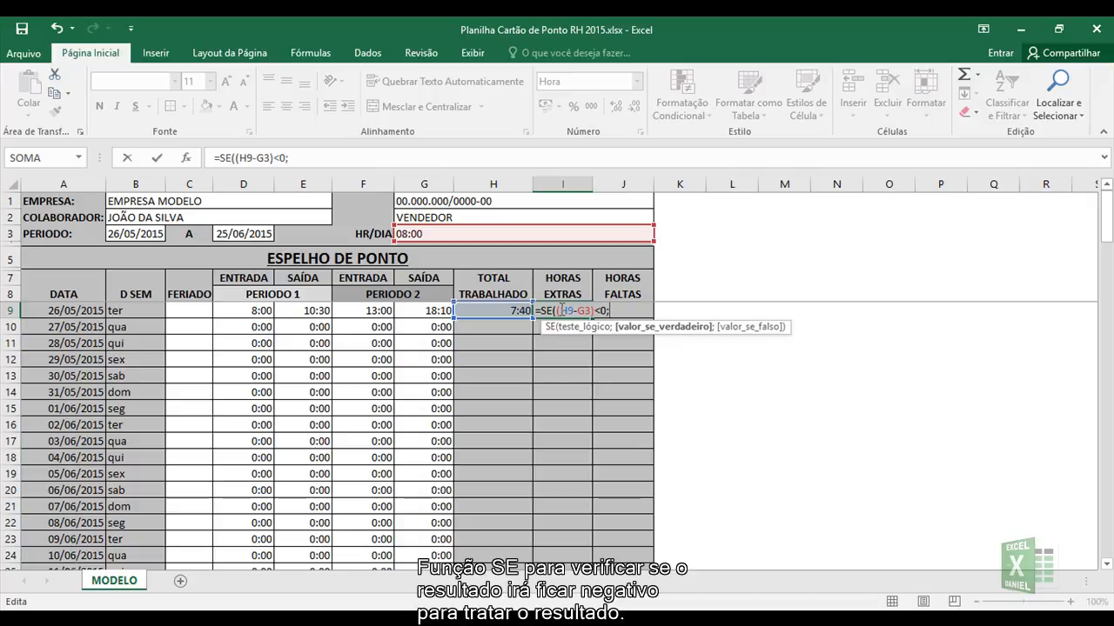
{"action": "type", "text": "\"00:00\";("}
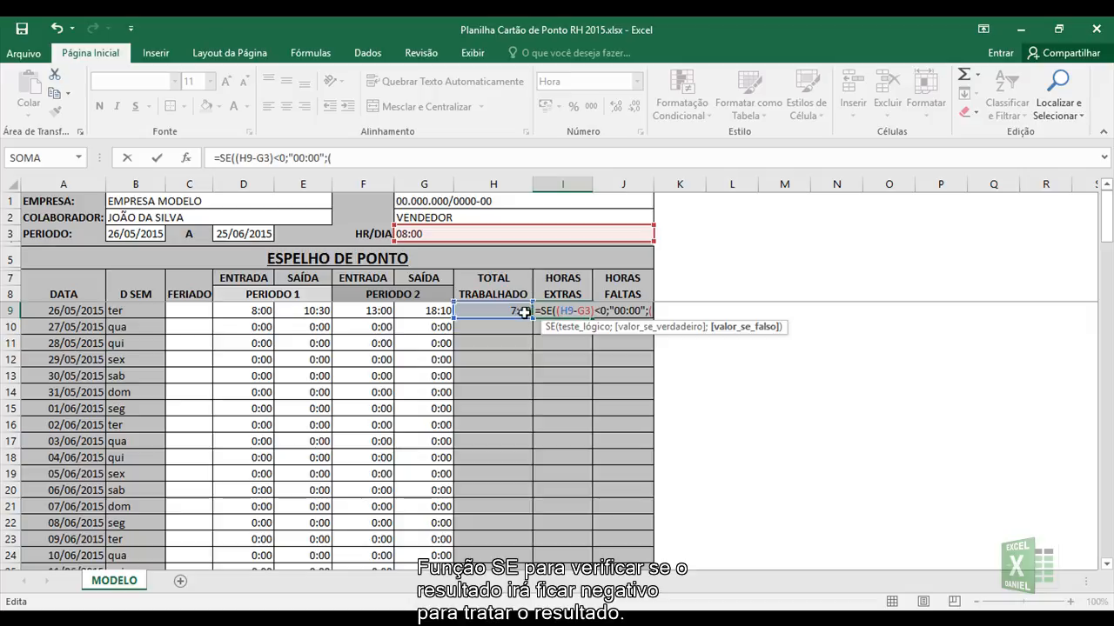
{"action": "left_click", "coordinate": [506, 312]}
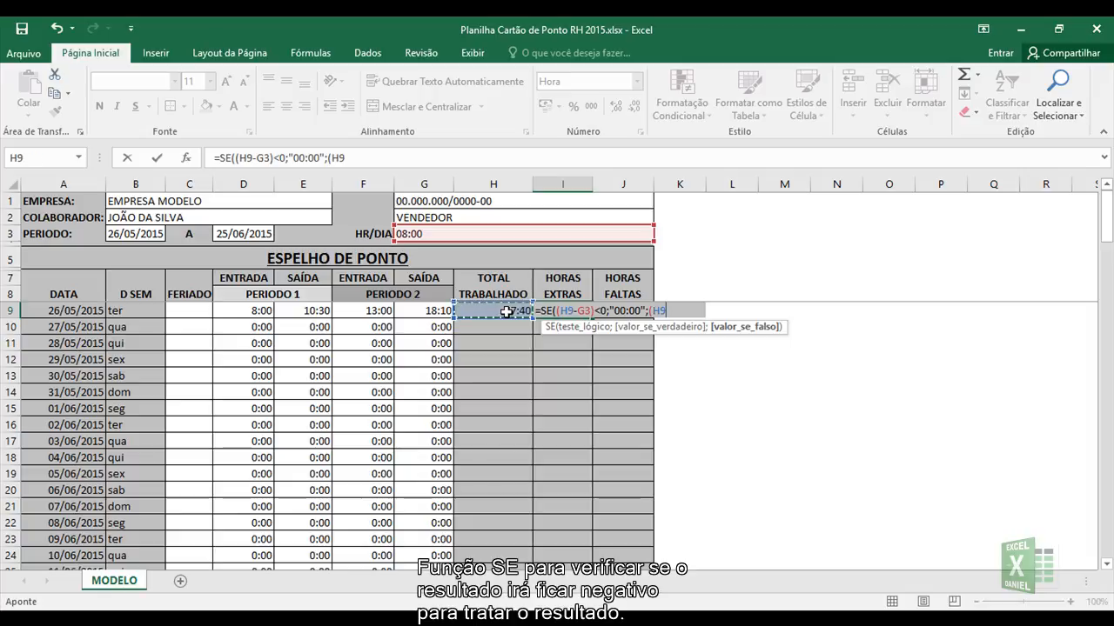
{"action": "type", "text": "-"}
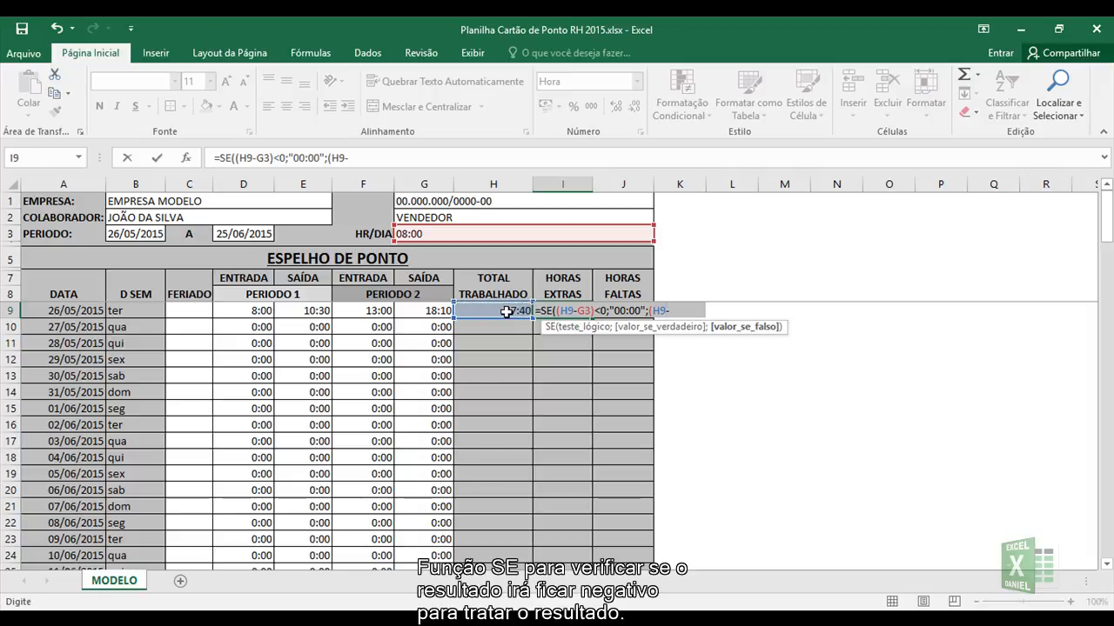
{"action": "left_click", "coordinate": [449, 234]}
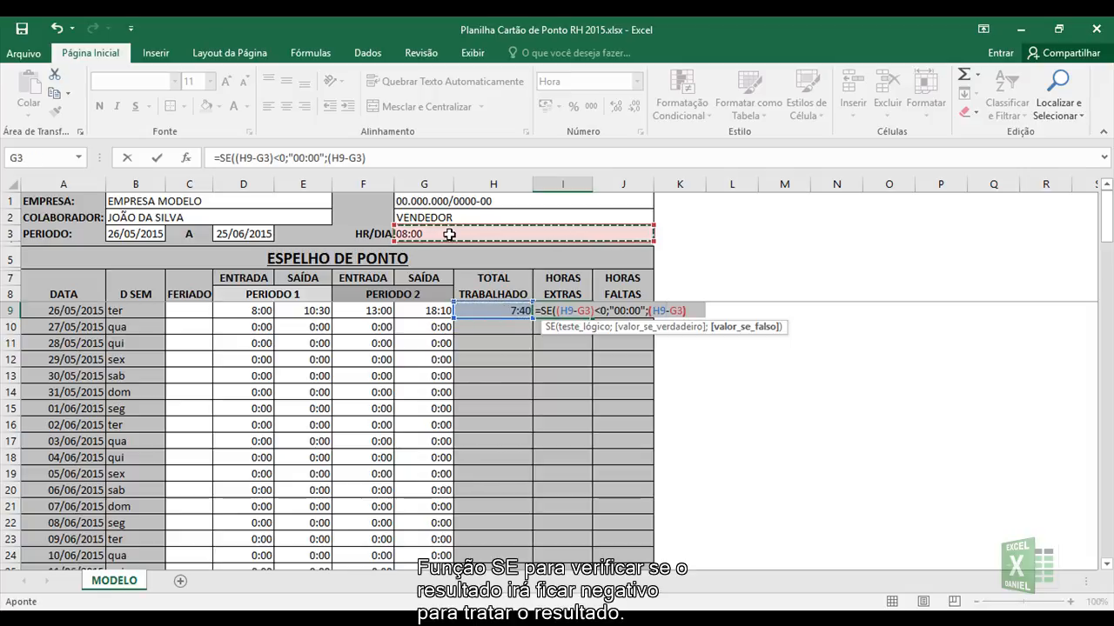
{"action": "type", "text": "))"}
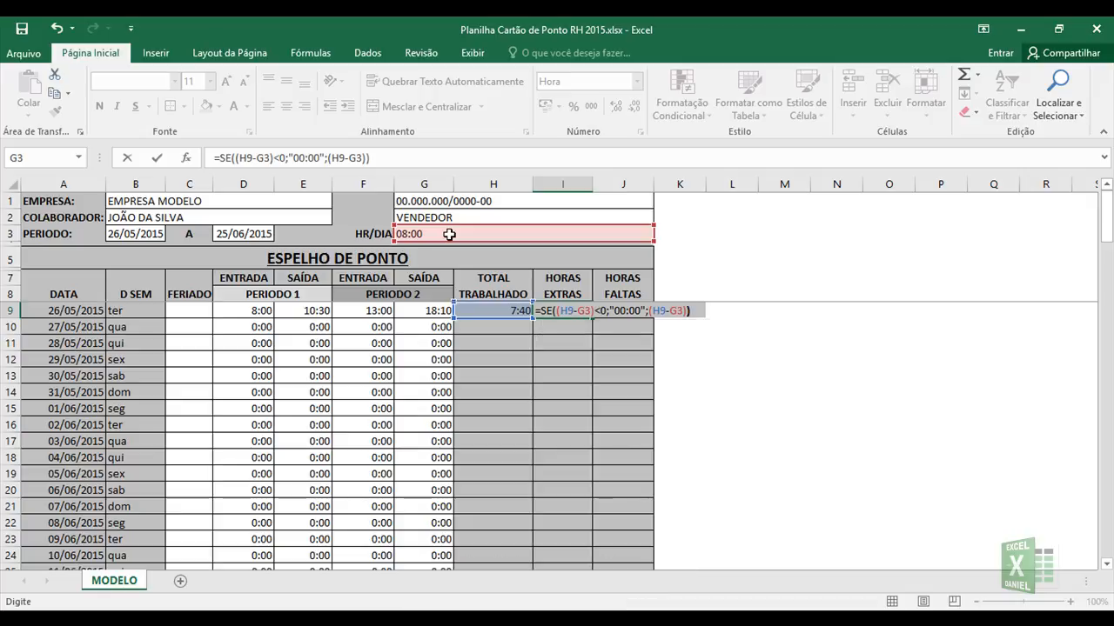
{"action": "key", "text": "Return"}
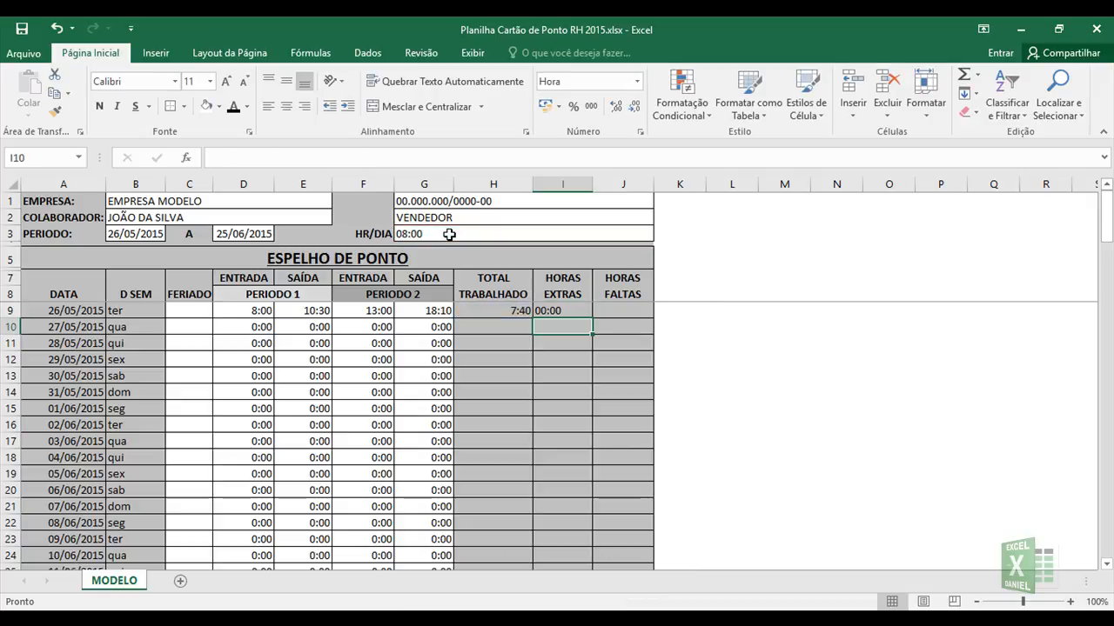
Step: Change the first-period exit time in E9 to 11:30 to test the overtime formula
{"action": "key", "text": "Up"}
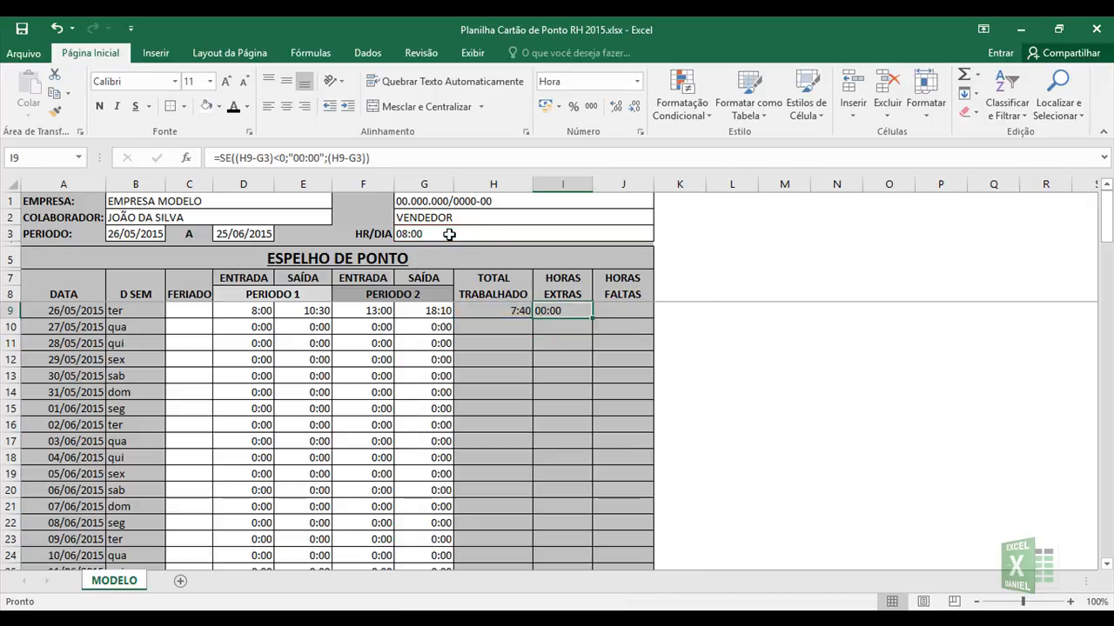
{"action": "key", "text": "Left"}
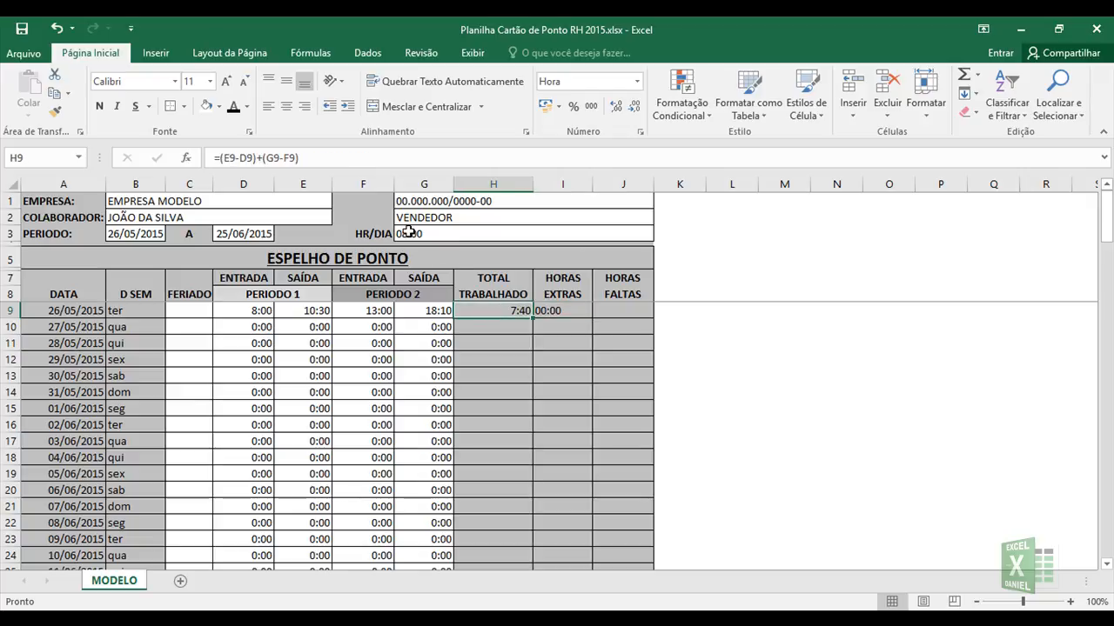
{"action": "double_click", "coordinate": [315, 311]}
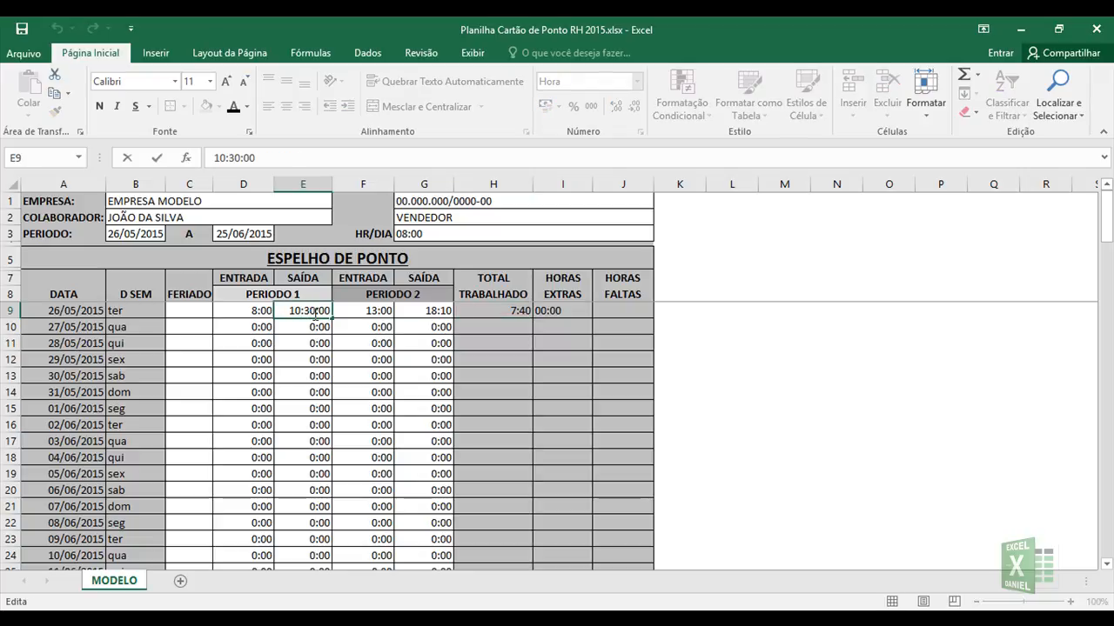
{"action": "key", "text": "BackSpace"}
{"action": "type", "text": "1"}
{"action": "key", "text": "Return"}
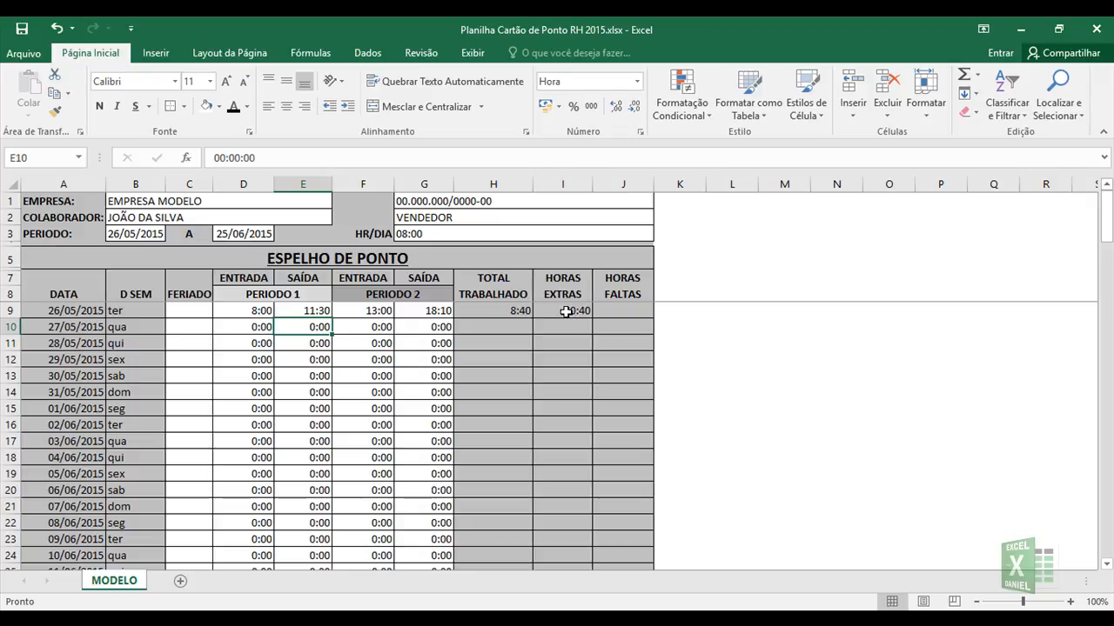
Step: Set the first-period exit time in E9 back to 10:30
{"action": "left_click", "coordinate": [620, 312]}
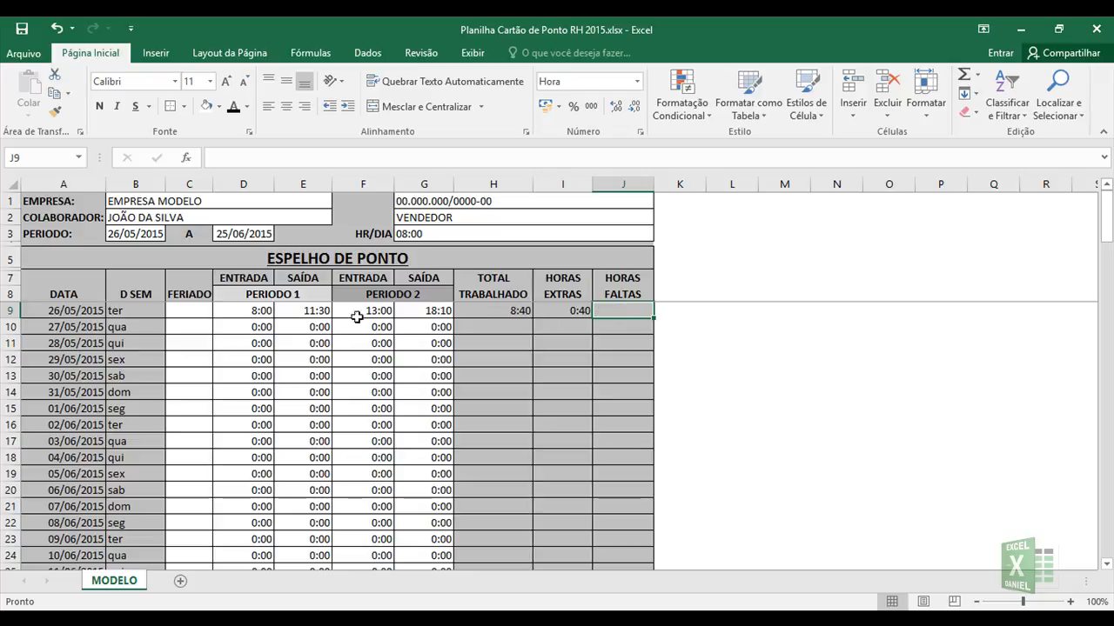
{"action": "left_click", "coordinate": [314, 311]}
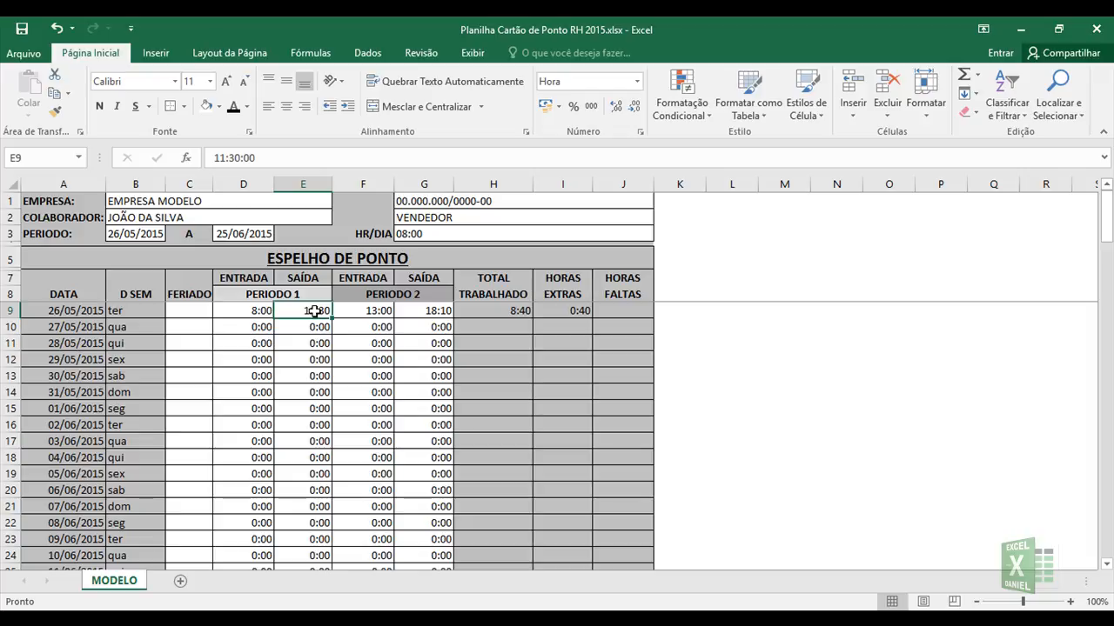
{"action": "double_click", "coordinate": [314, 311]}
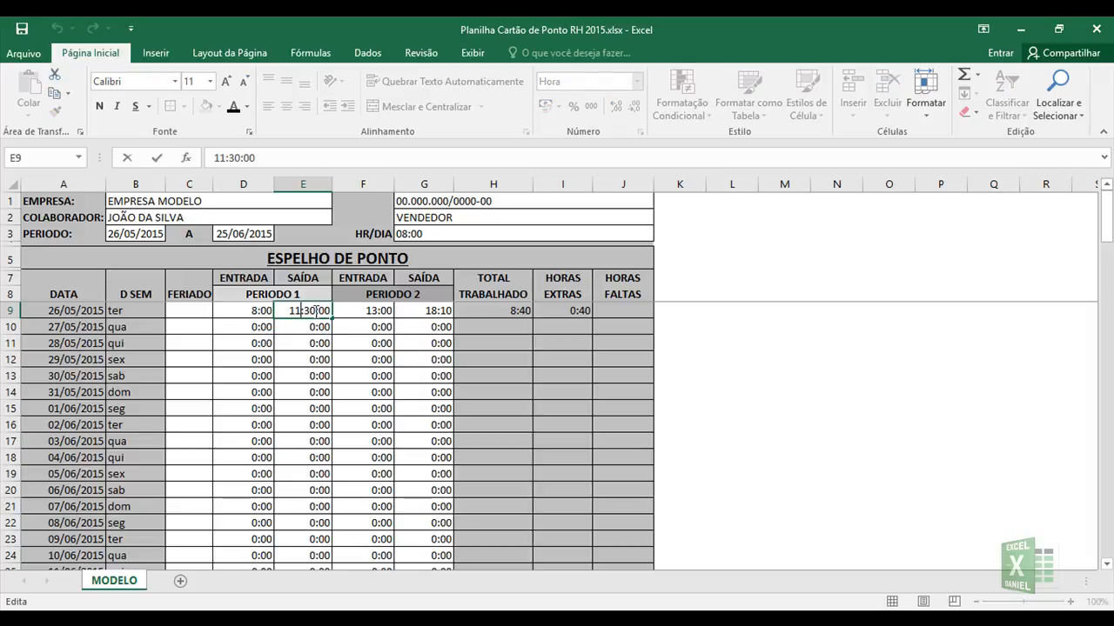
{"action": "key", "text": "BackSpace"}
{"action": "type", "text": "0"}
{"action": "key", "text": "Return"}
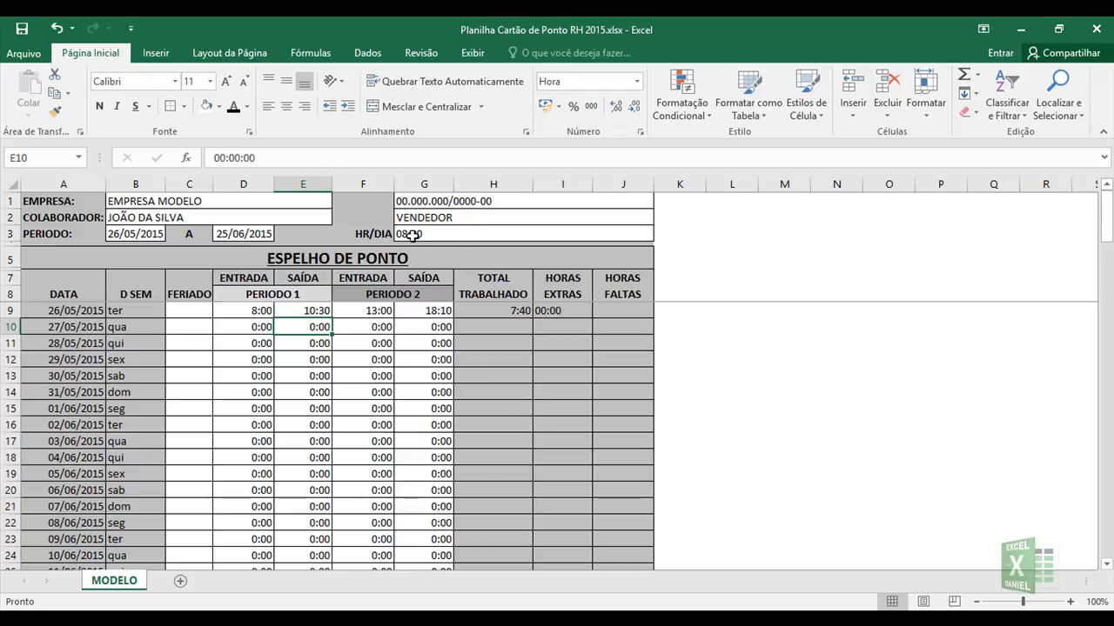
Step: Copy the text of the overtime formula in I9 into the missing-hours cell J9, keeping its cell references
{"action": "left_click", "coordinate": [559, 312]}
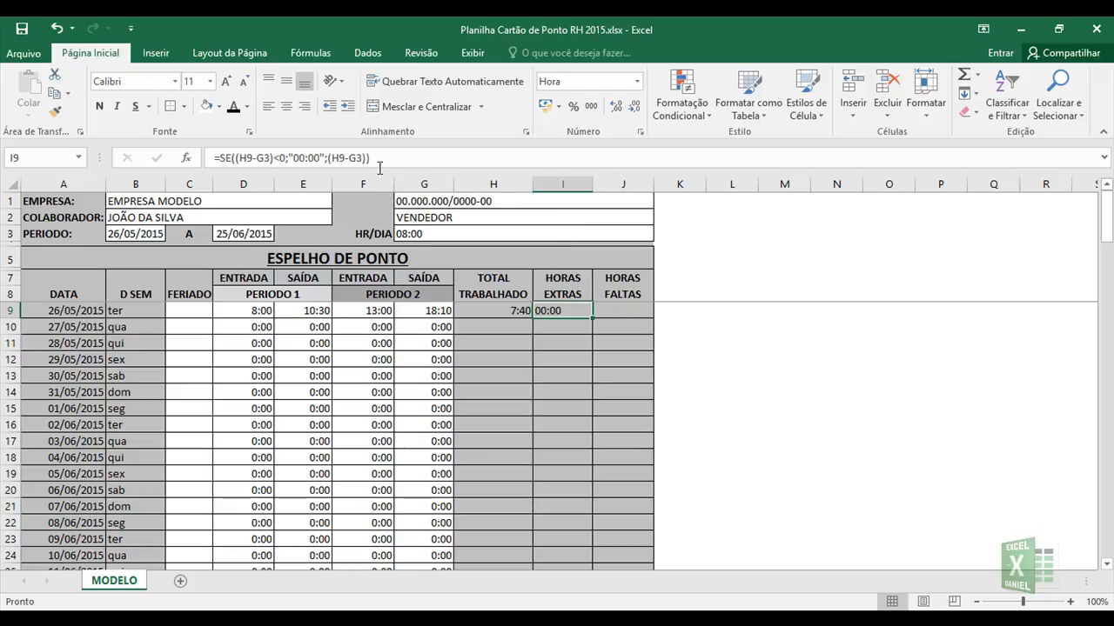
{"action": "left_click_drag", "start_coordinate": [378, 160], "coordinate": [208, 157]}
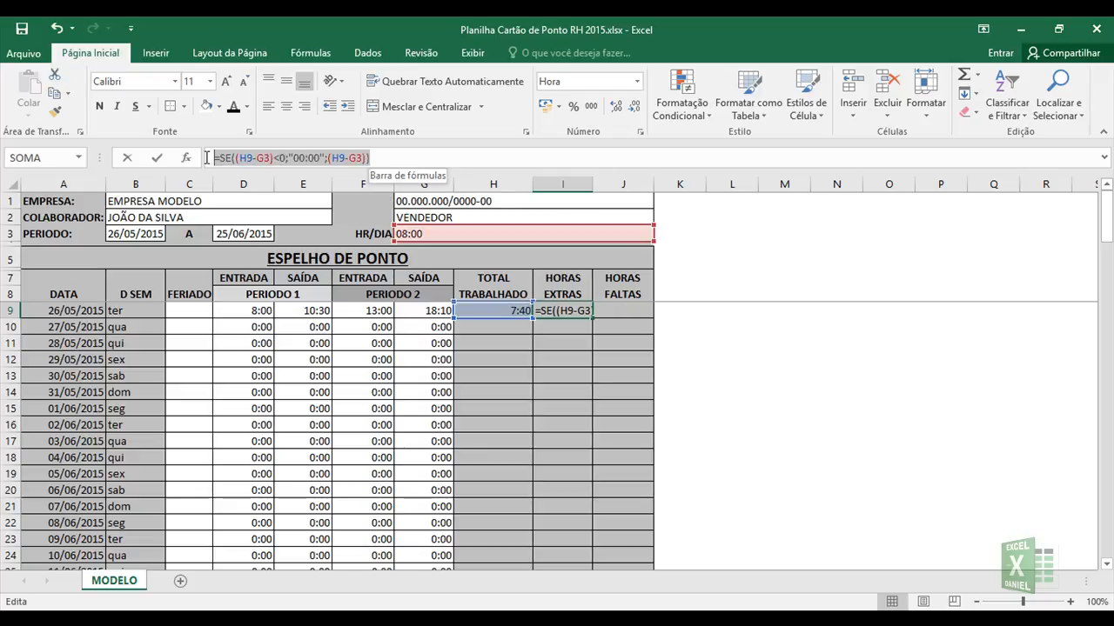
{"action": "key", "text": "ctrl+c"}
{"action": "key", "text": "Escape"}
{"action": "key", "text": "Right"}
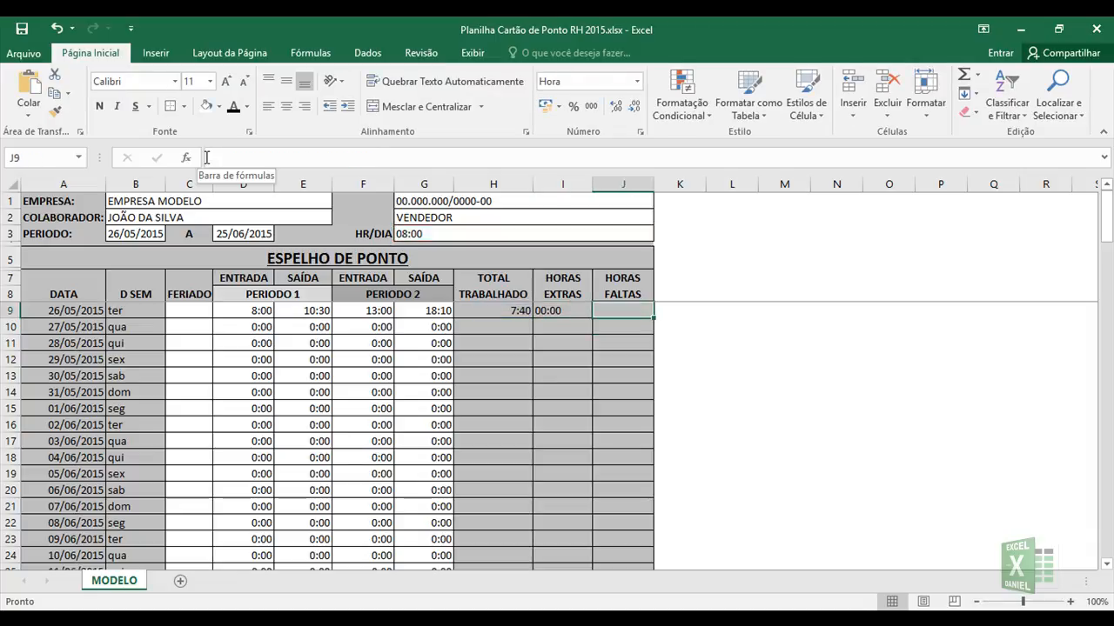
{"action": "left_click", "coordinate": [206, 158]}
{"action": "key", "text": "ctrl+v"}
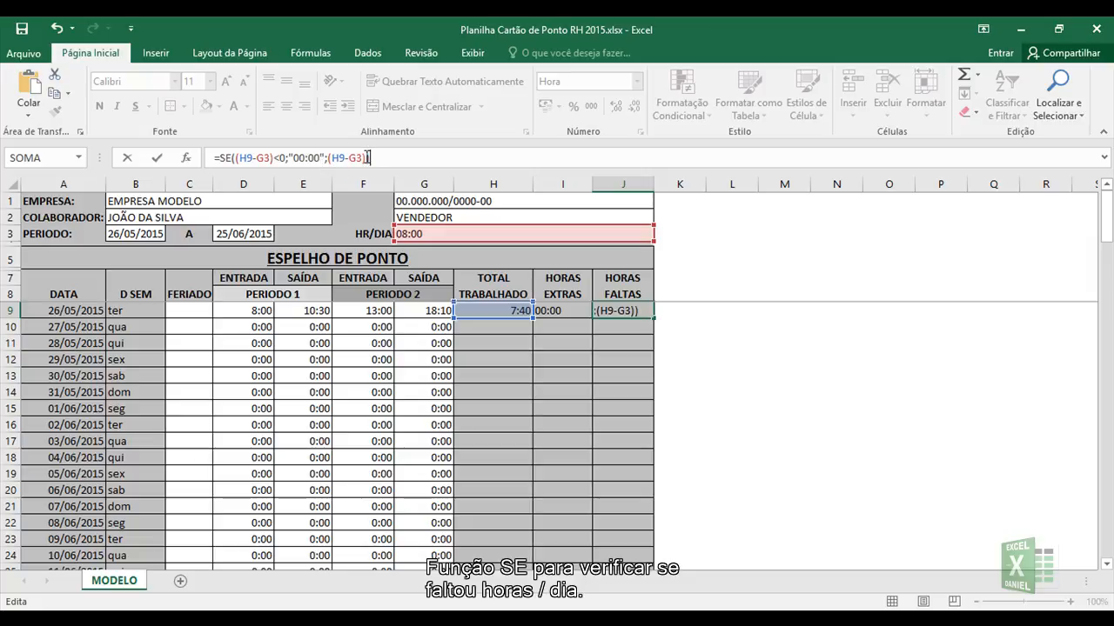
Step: Remove the true and false values from the SE formula in J9, keeping the test (H9-G3)<0
{"action": "left_click", "coordinate": [367, 158]}
{"action": "key", "text": "BackSpace"}
{"action": "key", "text": "BackSpace"}
{"action": "key", "text": "BackSpace"}
{"action": "key", "text": "BackSpace"}
{"action": "key", "text": "BackSpace"}
{"action": "key", "text": "BackSpace"}
{"action": "key", "text": "BackSpace"}
{"action": "key", "text": "BackSpace"}
{"action": "key", "text": "BackSpace"}
{"action": "key", "text": "BackSpace"}
{"action": "key", "text": "BackSpace"}
{"action": "key", "text": "BackSpace"}
{"action": "key", "text": "BackSpace"}
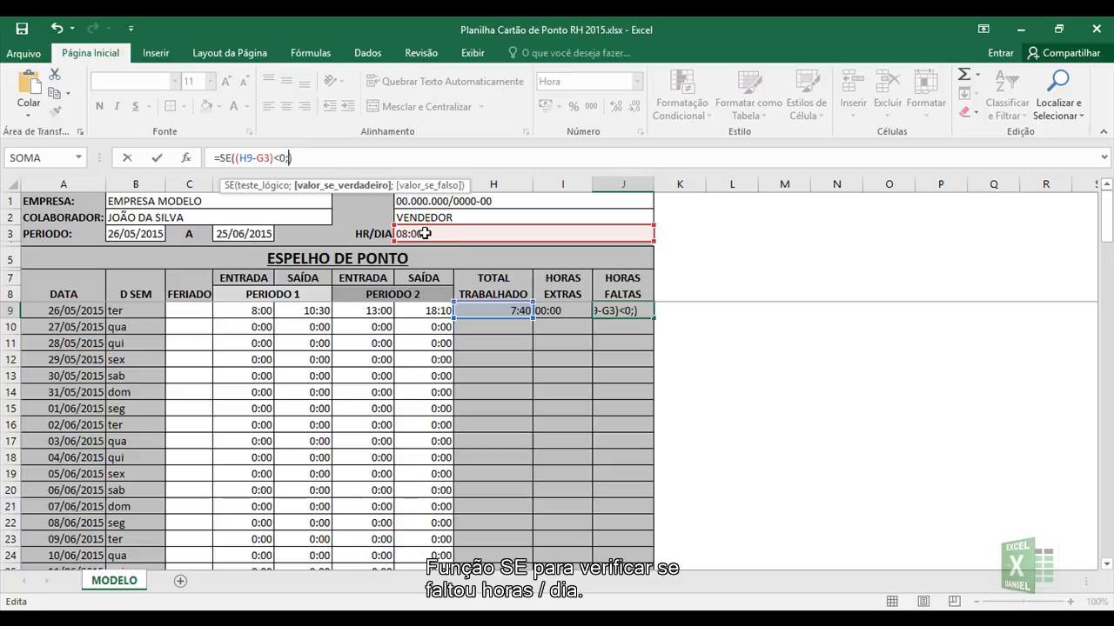
Step: Complete the SE formula in J9 with (G3-H9) as the true value and "00:00" as the false value
{"action": "type", "text": "("}
{"action": "left_click", "coordinate": [425, 233]}
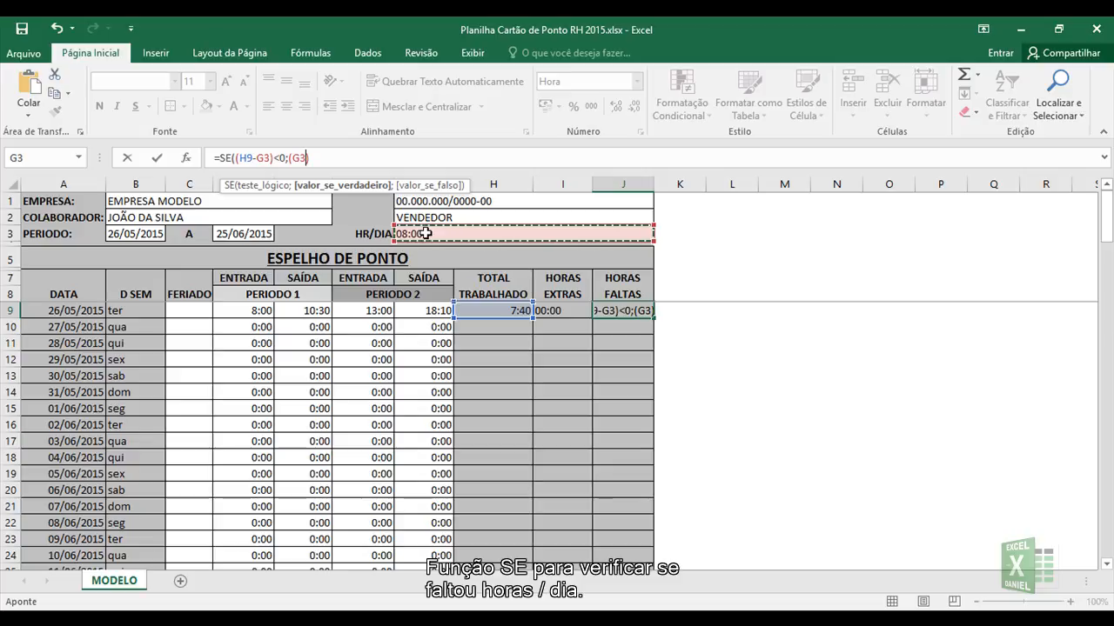
{"action": "type", "text": "-"}
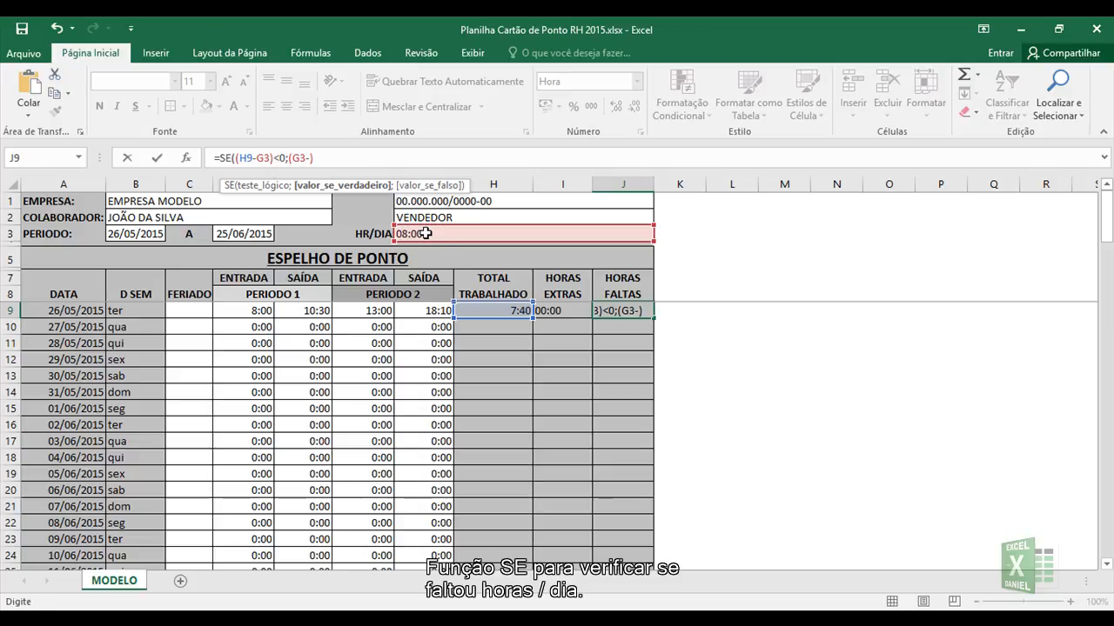
{"action": "left_click", "coordinate": [500, 309]}
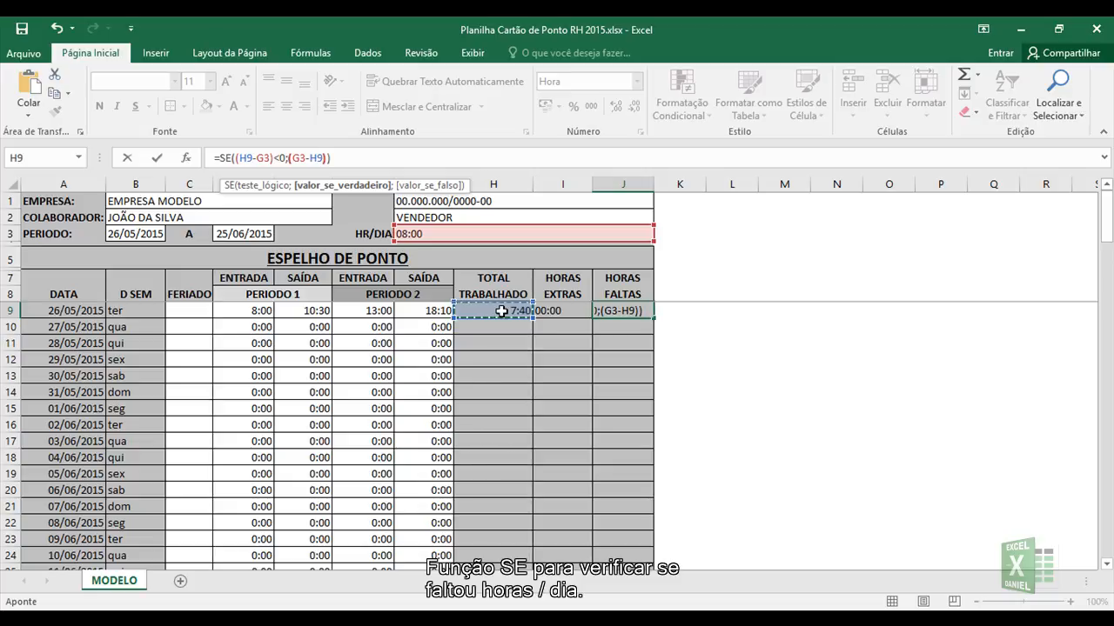
{"action": "type", "text": ")),"}
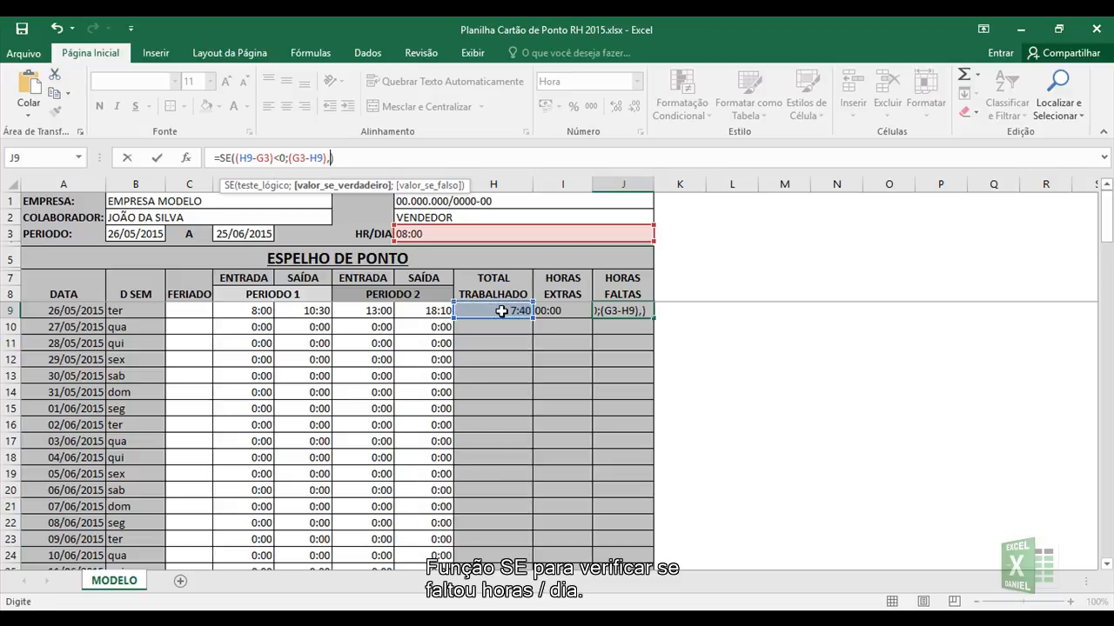
{"action": "key", "text": "BackSpace"}
{"action": "type", "text": ";"}
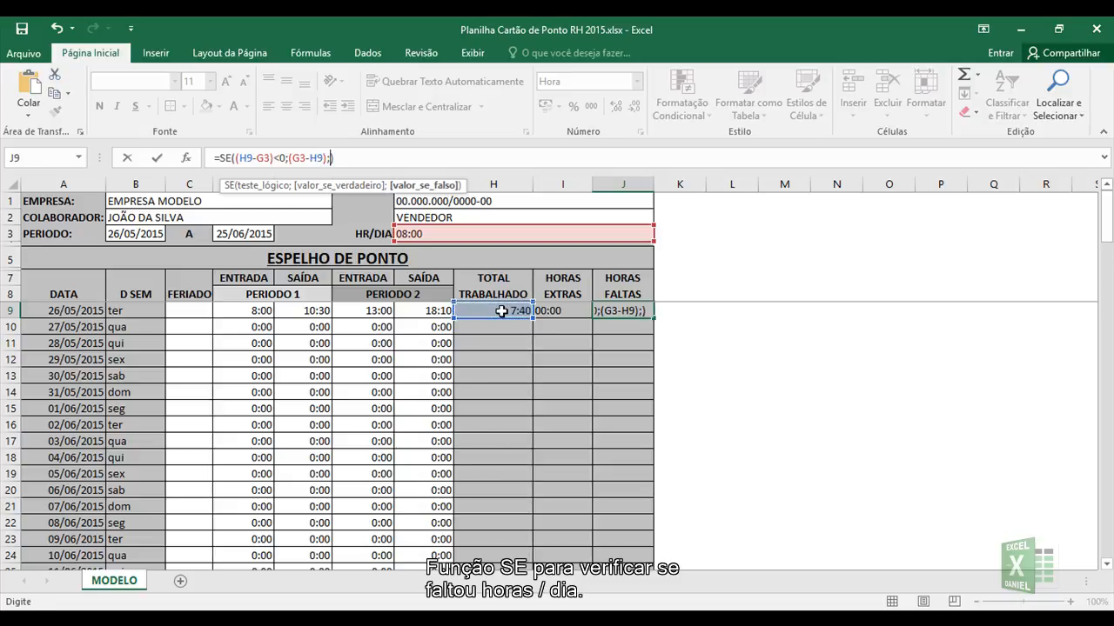
{"action": "type", "text": "\"00:00\""}
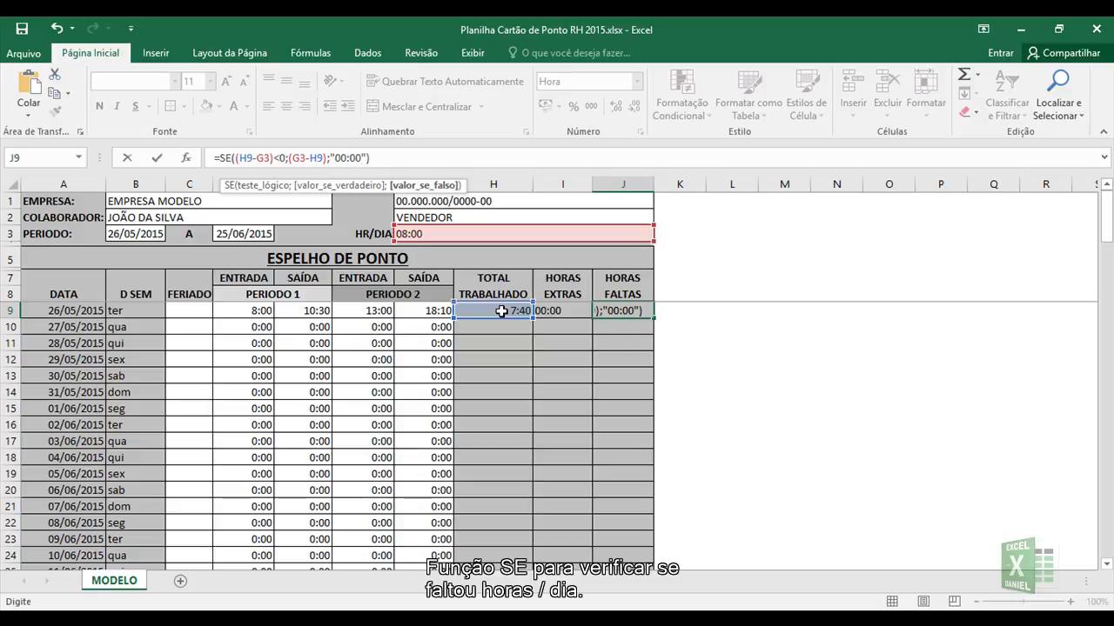
{"action": "key", "text": "Return"}
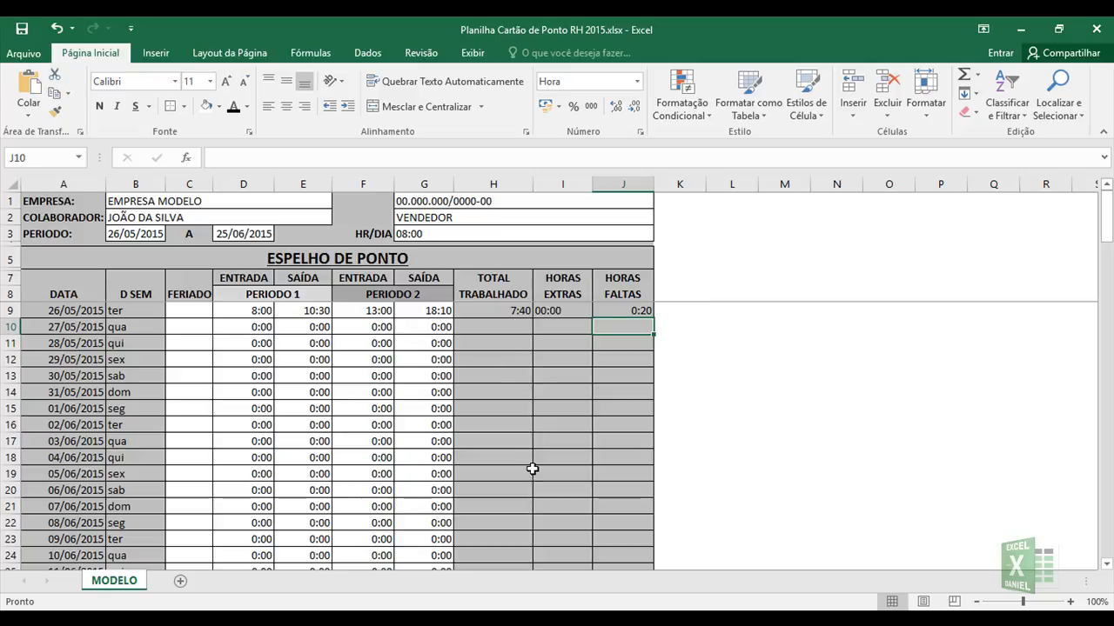
Step: Fill the total worked hours formula from H9 down through the remaining dates of the period
{"action": "left_click", "coordinate": [519, 313]}
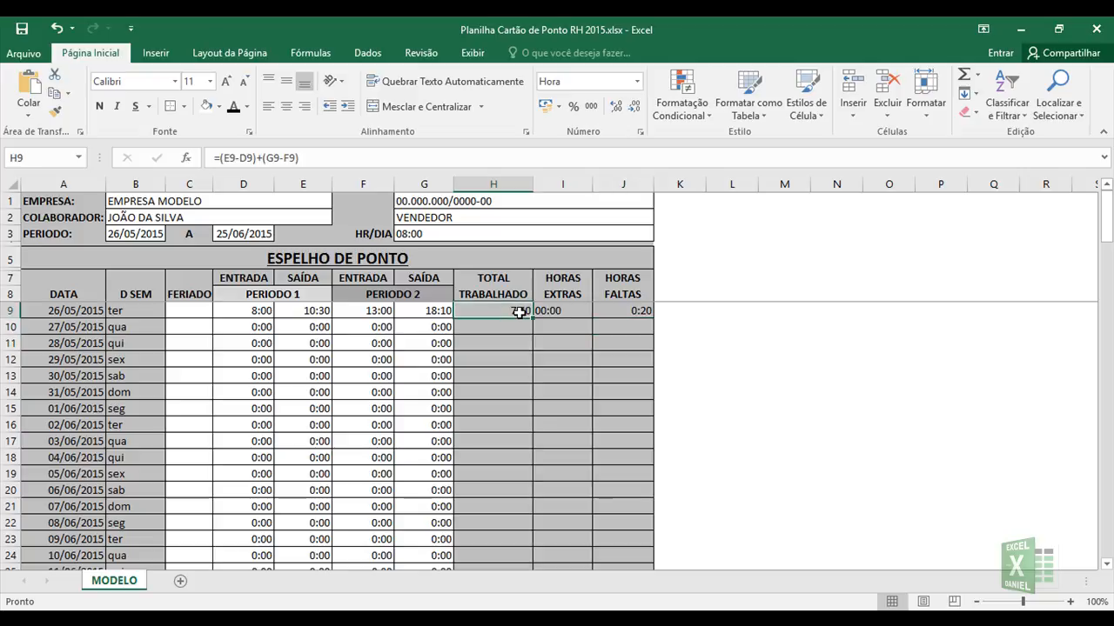
{"action": "double_click", "coordinate": [533, 319]}
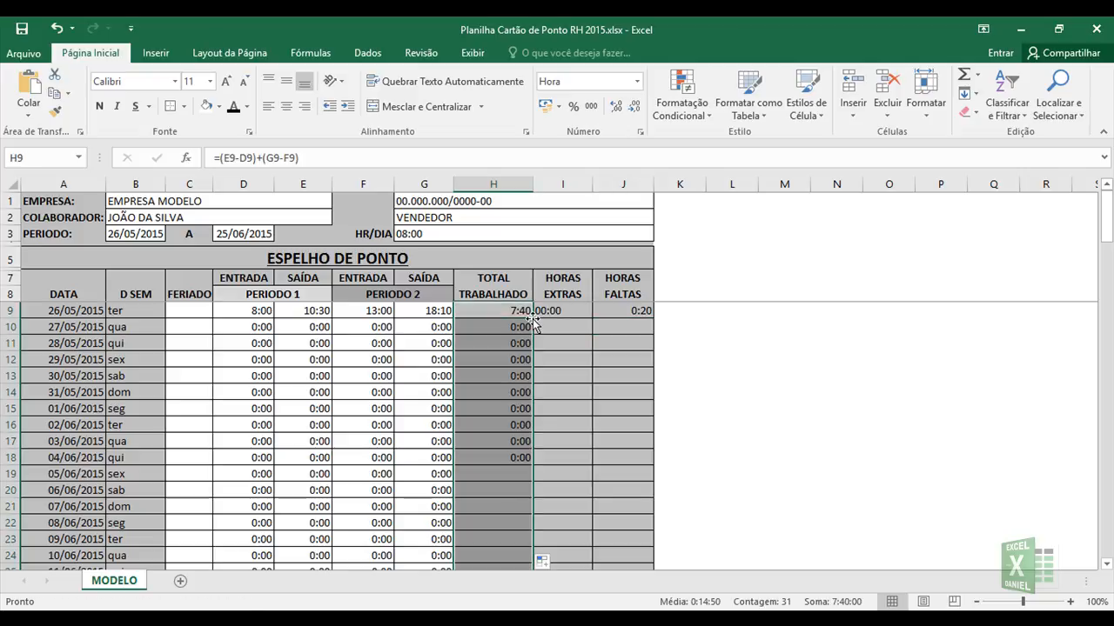
Step: Try filling the overtime formula from I9 down to I12, check the shifted references, and undo the fill
{"action": "left_click", "coordinate": [559, 311]}
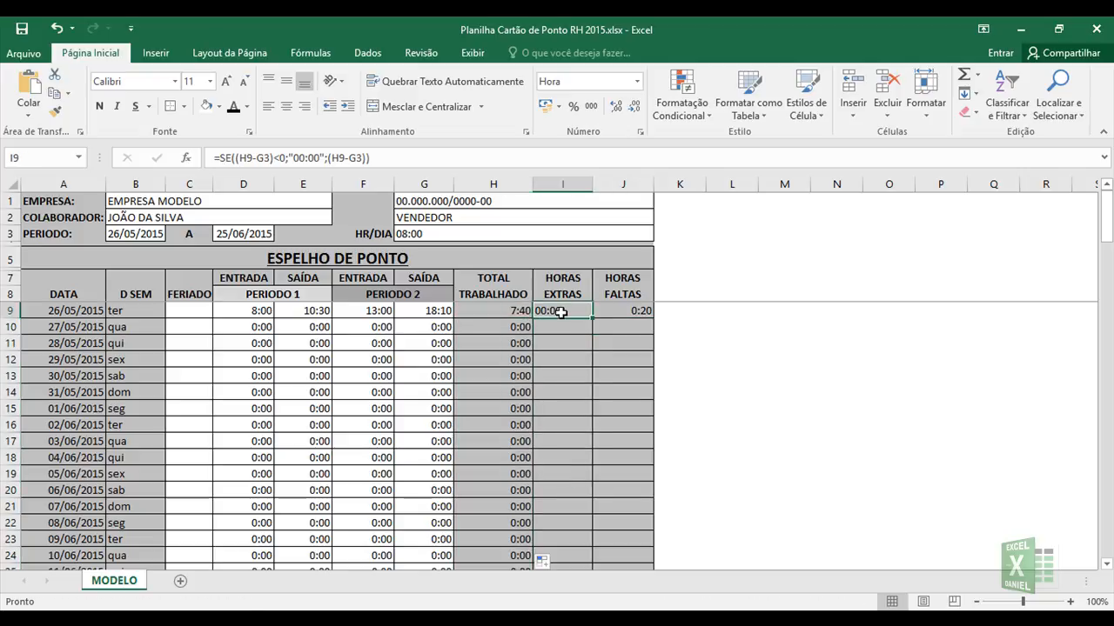
{"action": "left_click_drag", "start_coordinate": [592, 319], "coordinate": [588, 371]}
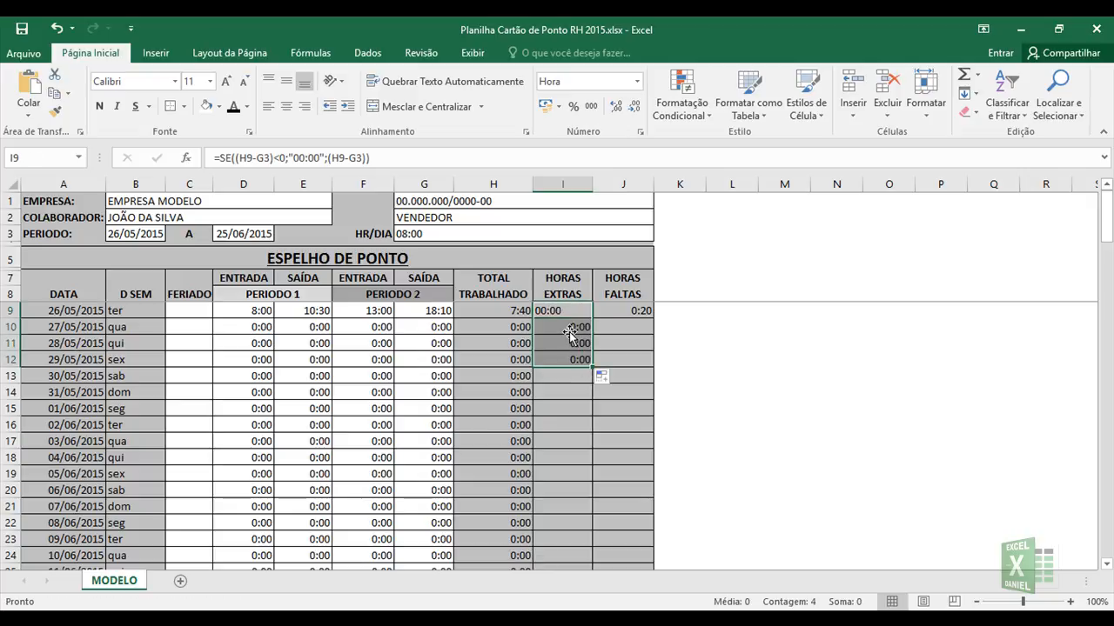
{"action": "key", "text": "Down"}
{"action": "key", "text": "Down"}
{"action": "key", "text": "Down"}
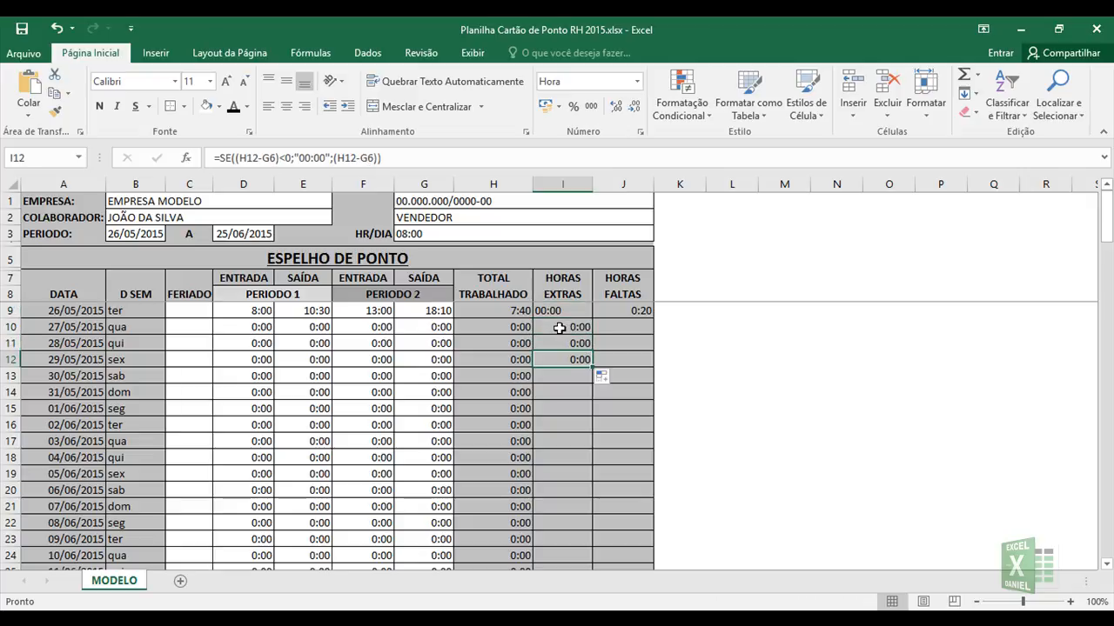
{"action": "key", "text": "Up"}
{"action": "key", "text": "Up"}
{"action": "key", "text": "ctrl+z"}
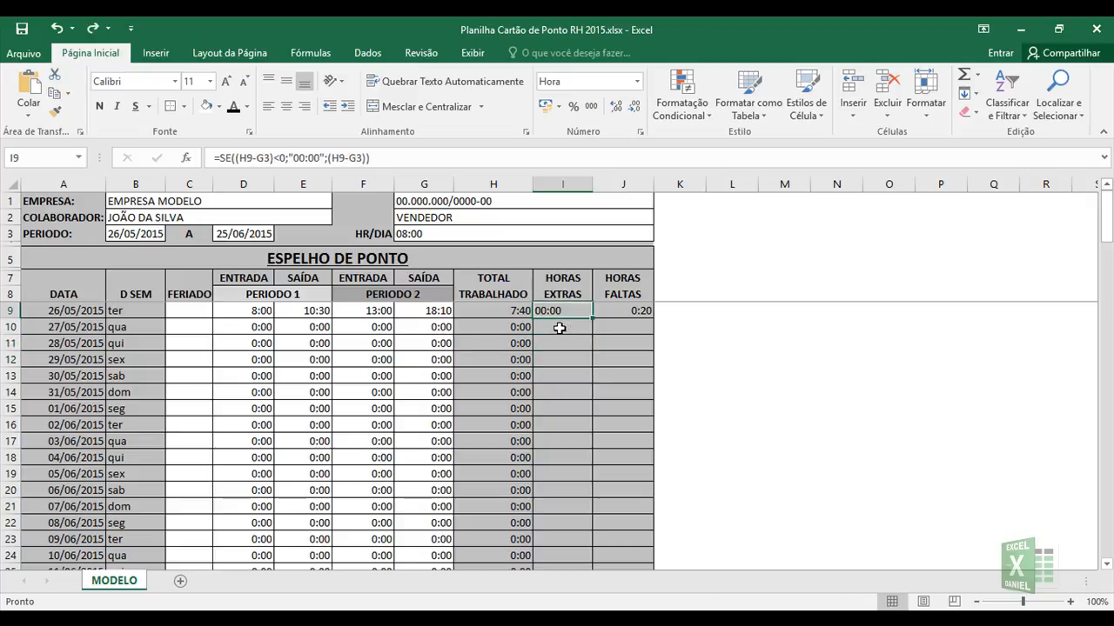
Step: Make the G3 reference in the logical test of the overtime formula in I9 absolute as $G$3
{"action": "double_click", "coordinate": [552, 311]}
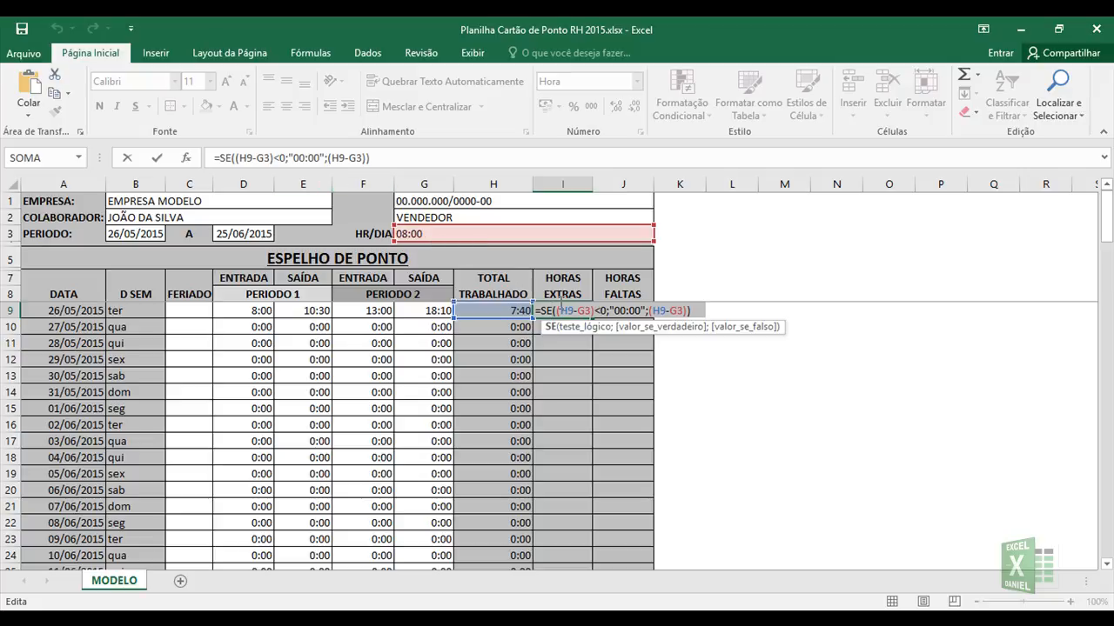
{"action": "left_click", "coordinate": [578, 311]}
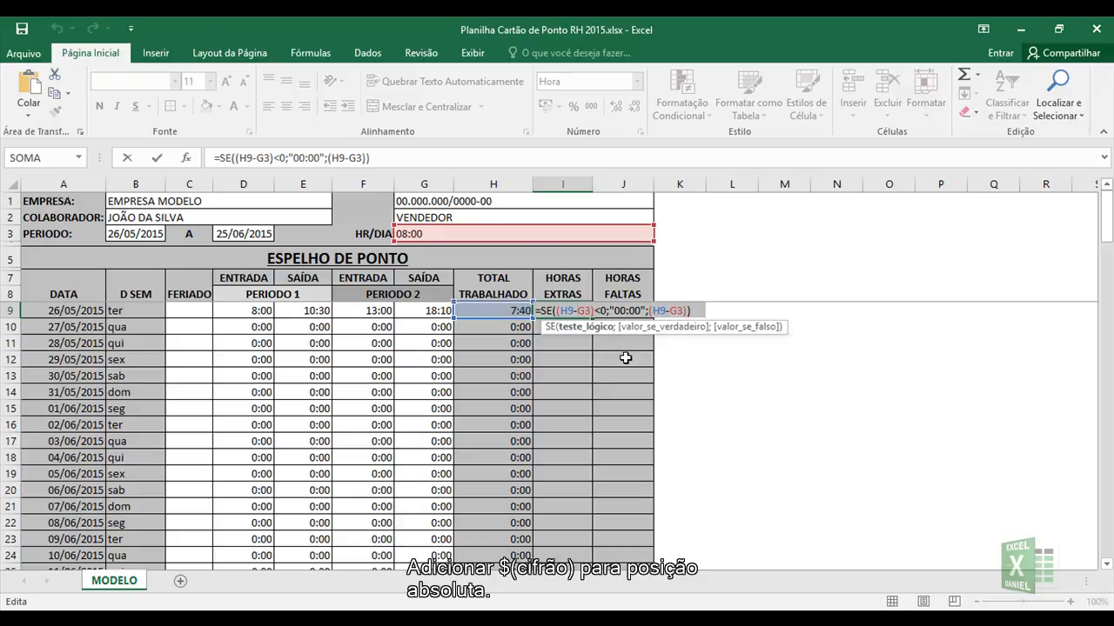
{"action": "type", "text": "$G"}
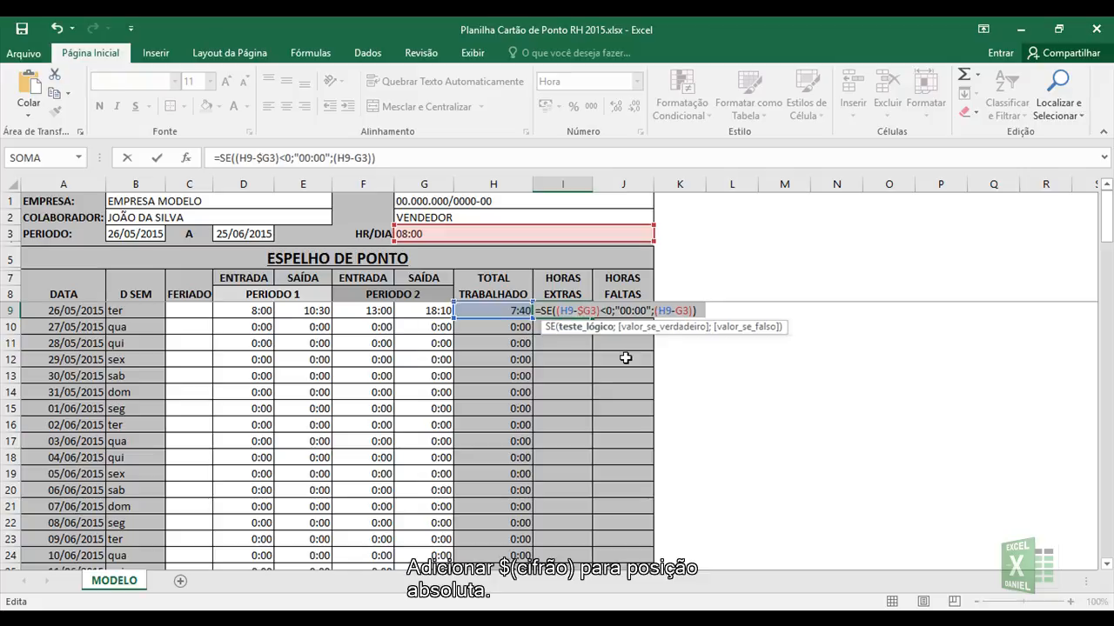
{"action": "type", "text": "$"}
Step: Make the G3 reference in the false value of I9's formula absolute as $G$3 and fill the formula down the remaining dates
{"action": "key", "text": "Right"}
{"action": "key", "text": "Right"}
{"action": "key", "text": "Right"}
{"action": "key", "text": "Right"}
{"action": "key", "text": "Right"}
{"action": "key", "text": "Right"}
{"action": "key", "text": "Right"}
{"action": "key", "text": "Right"}
{"action": "key", "text": "Right"}
{"action": "key", "text": "Right"}
{"action": "key", "text": "Right"}
{"action": "key", "text": "Right"}
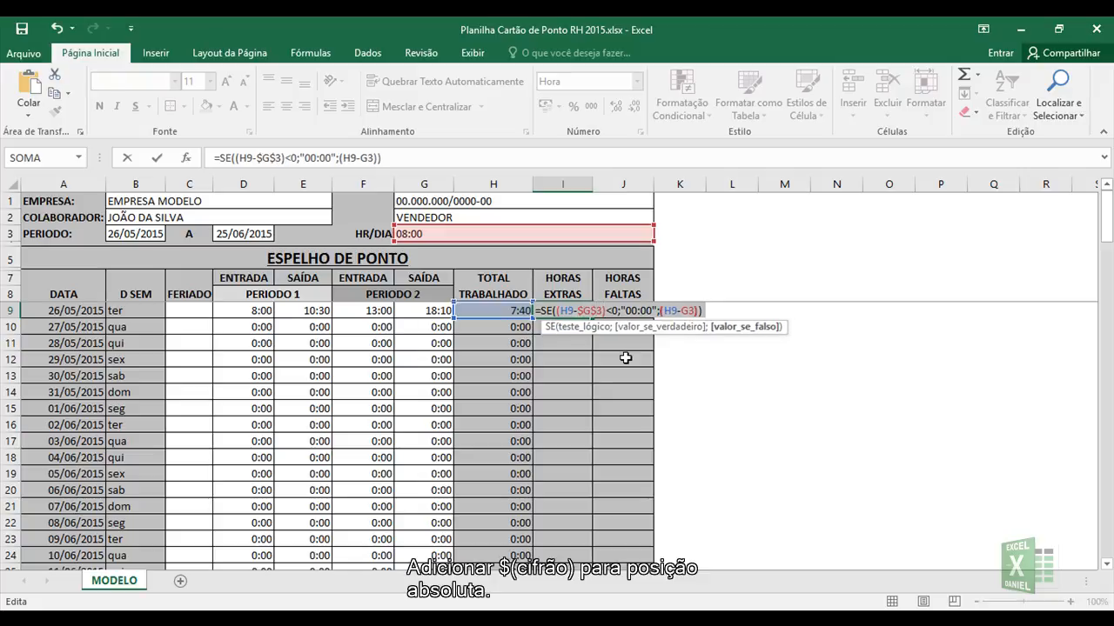
{"action": "type", "text": "$G"}
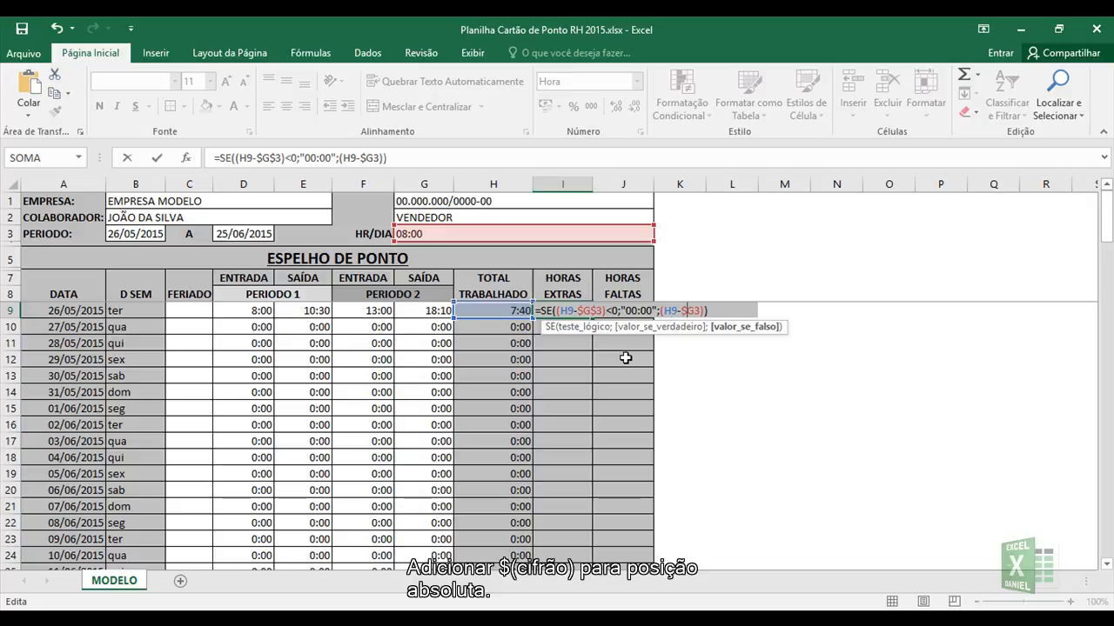
{"action": "type", "text": "$"}
{"action": "key", "text": "Return"}
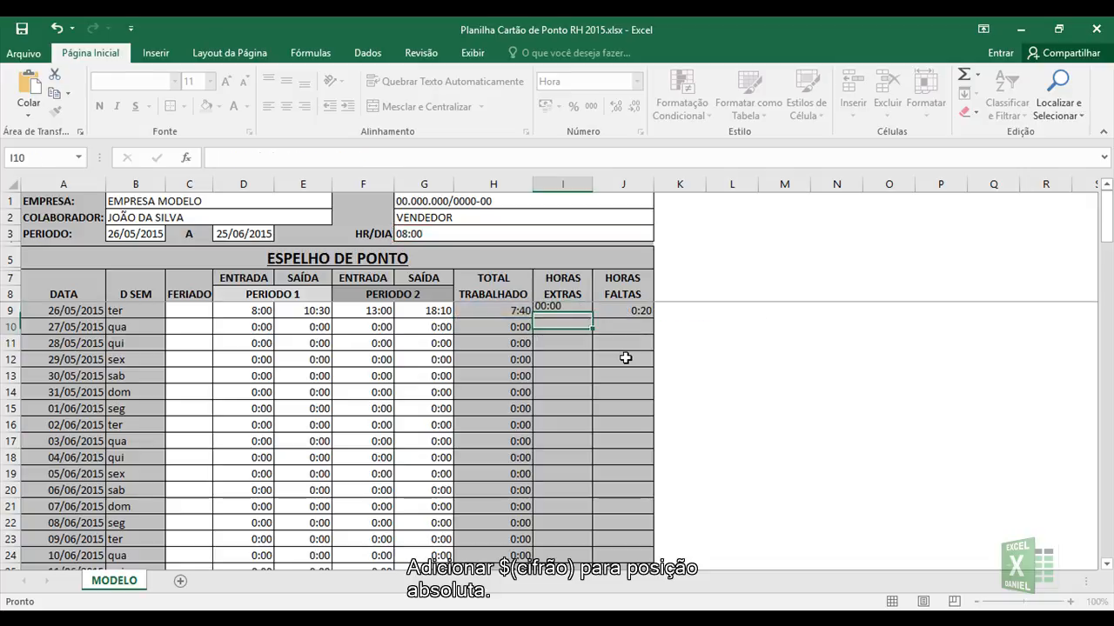
{"action": "left_click", "coordinate": [581, 311]}
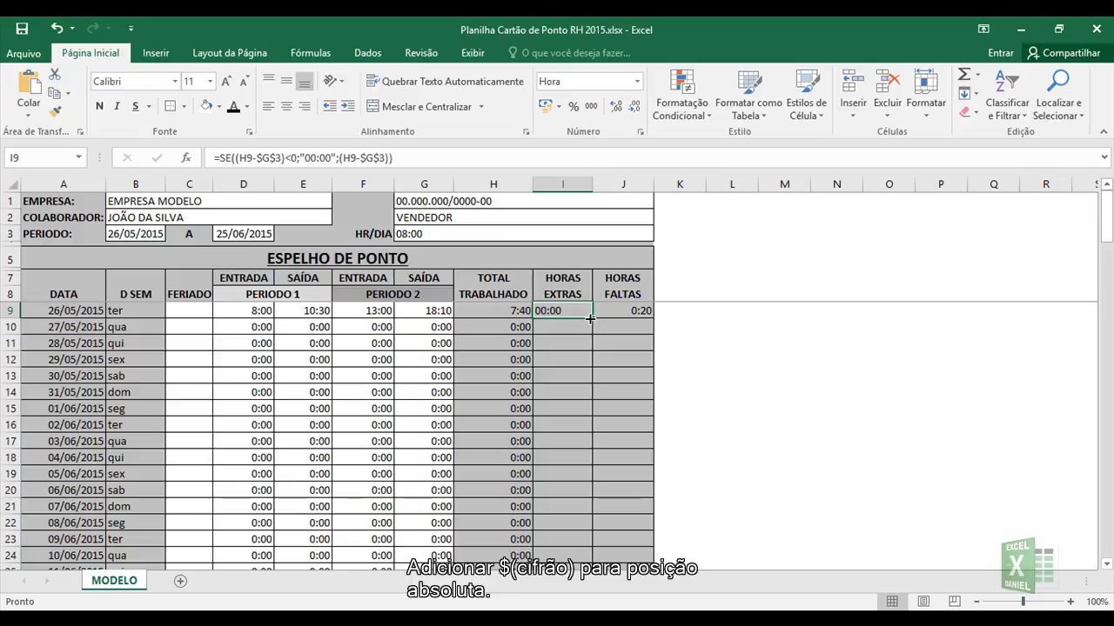
{"action": "double_click", "coordinate": [590, 317]}
Step: Make the G3 reference in the logical test of the missing-hours formula in J9 absolute as $G$3
{"action": "left_click", "coordinate": [618, 312]}
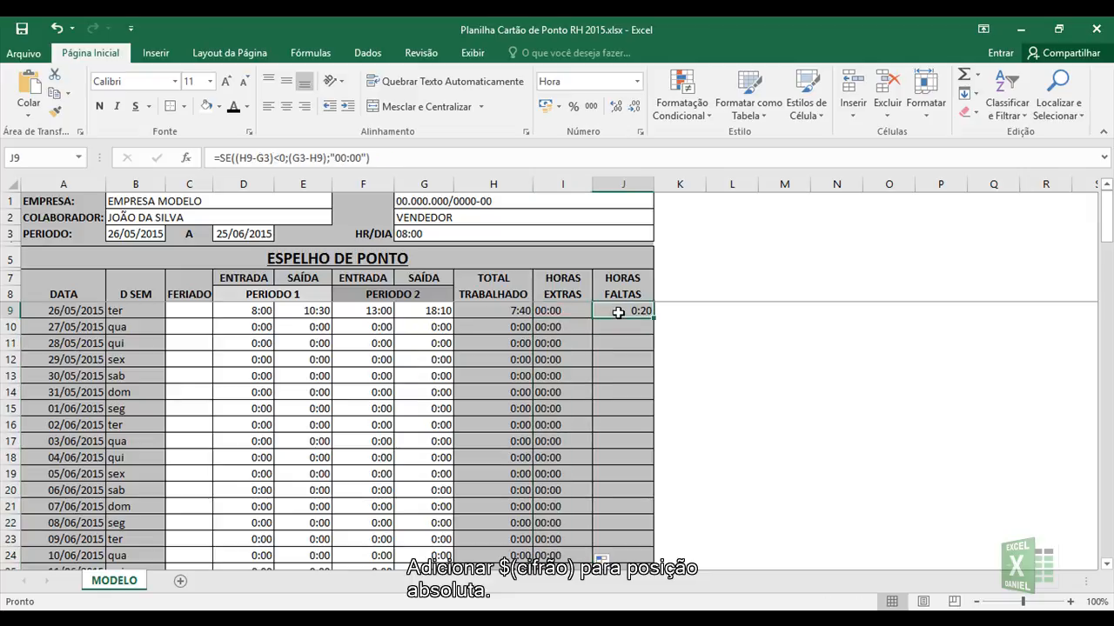
{"action": "double_click", "coordinate": [618, 312]}
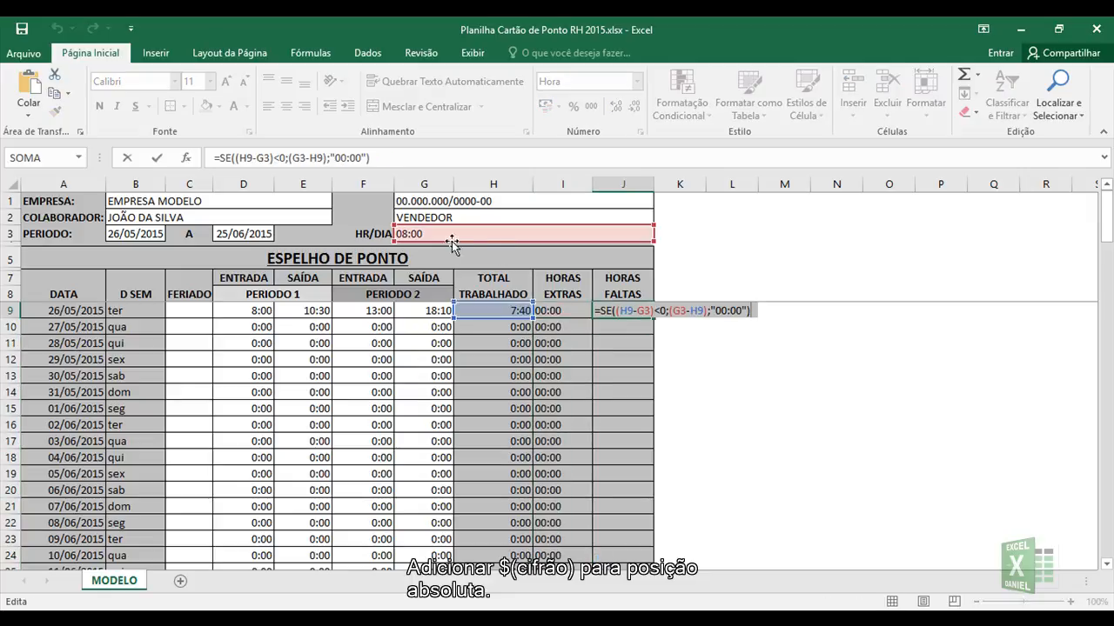
{"action": "left_click", "coordinate": [638, 311]}
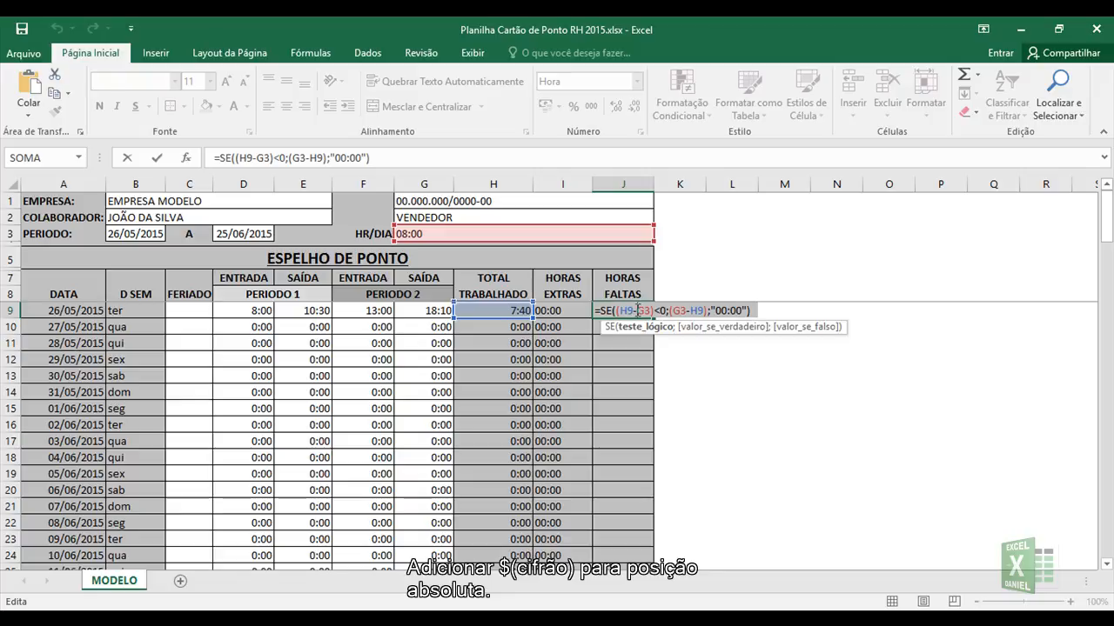
{"action": "type", "text": "$"}
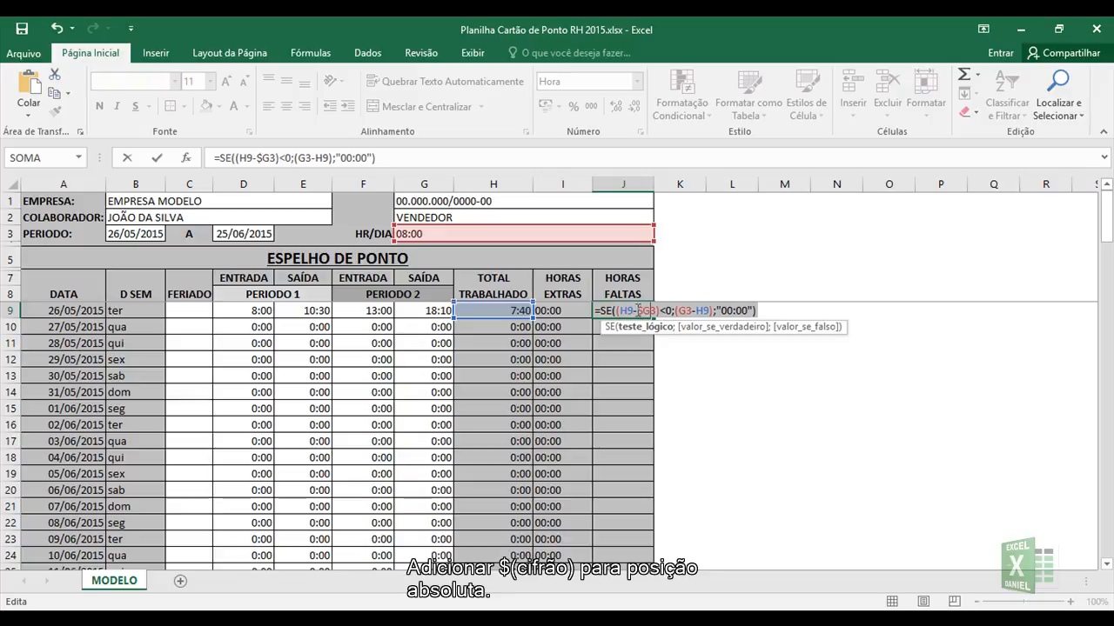
{"action": "key", "text": "Right"}
{"action": "type", "text": "$"}
Step: Make the G3 reference in the true value of J9's formula absolute as $G$3 and fill the formula down the remaining dates
{"action": "key", "text": "Right"}
{"action": "key", "text": "Right"}
{"action": "key", "text": "Right"}
{"action": "key", "text": "Right"}
{"action": "key", "text": "Right"}
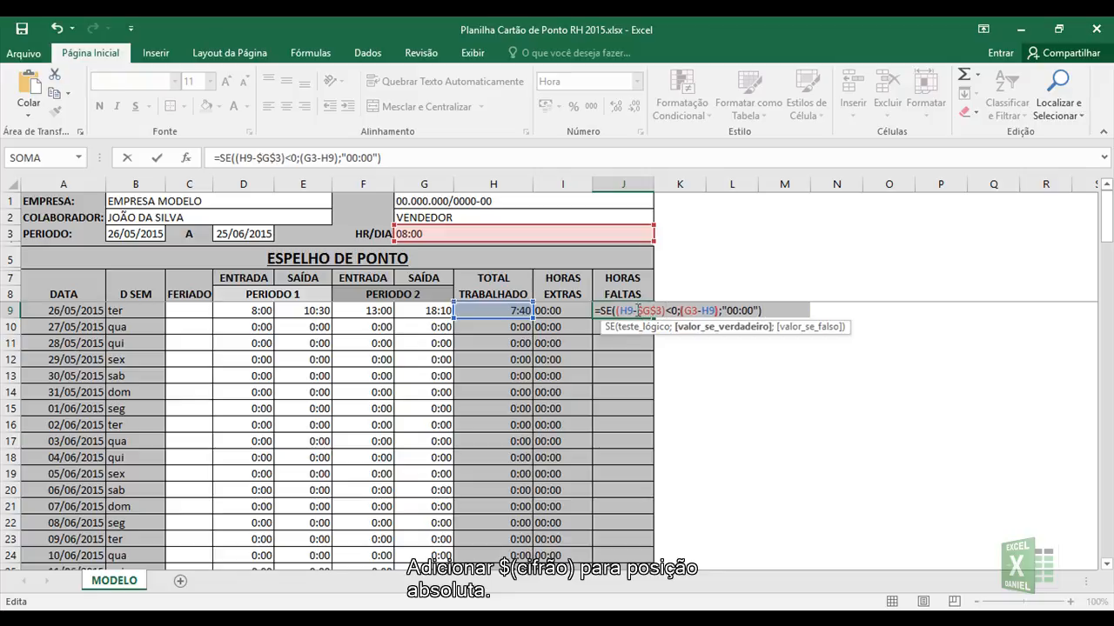
{"action": "key", "text": "Right"}
{"action": "type", "text": "$"}
{"action": "type", "text": "$"}
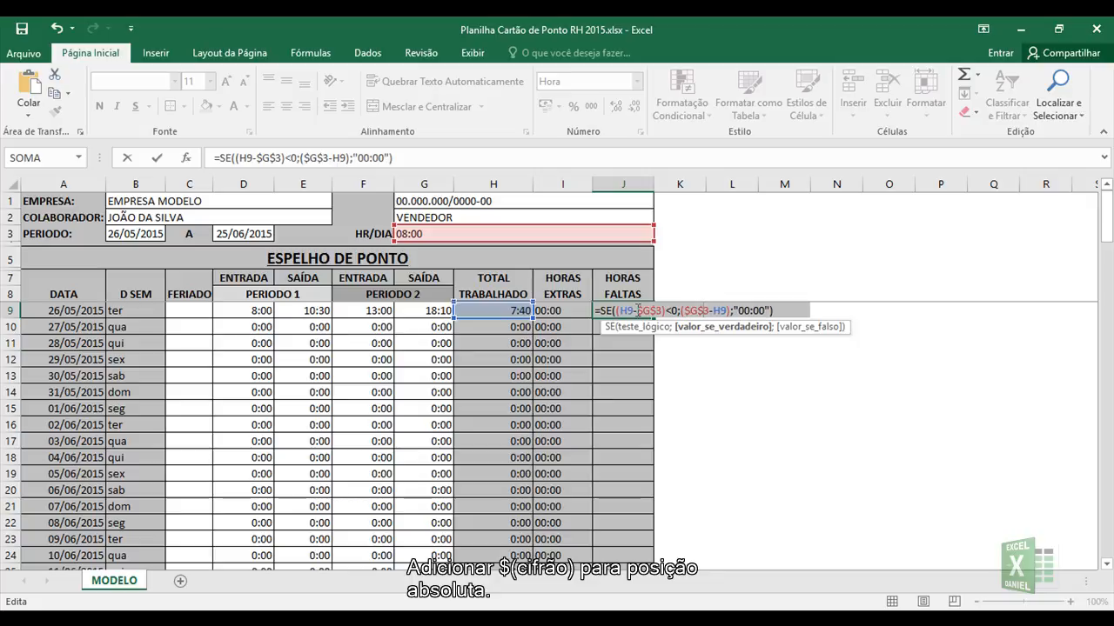
{"action": "key", "text": "Return"}
{"action": "left_click", "coordinate": [637, 311]}
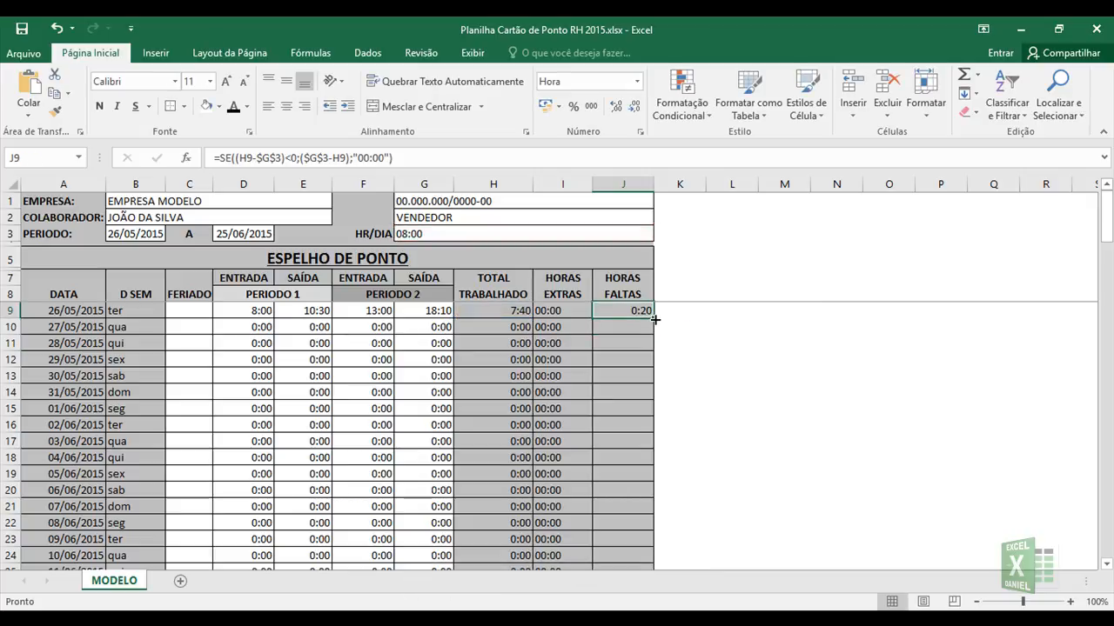
{"action": "double_click", "coordinate": [654, 320]}
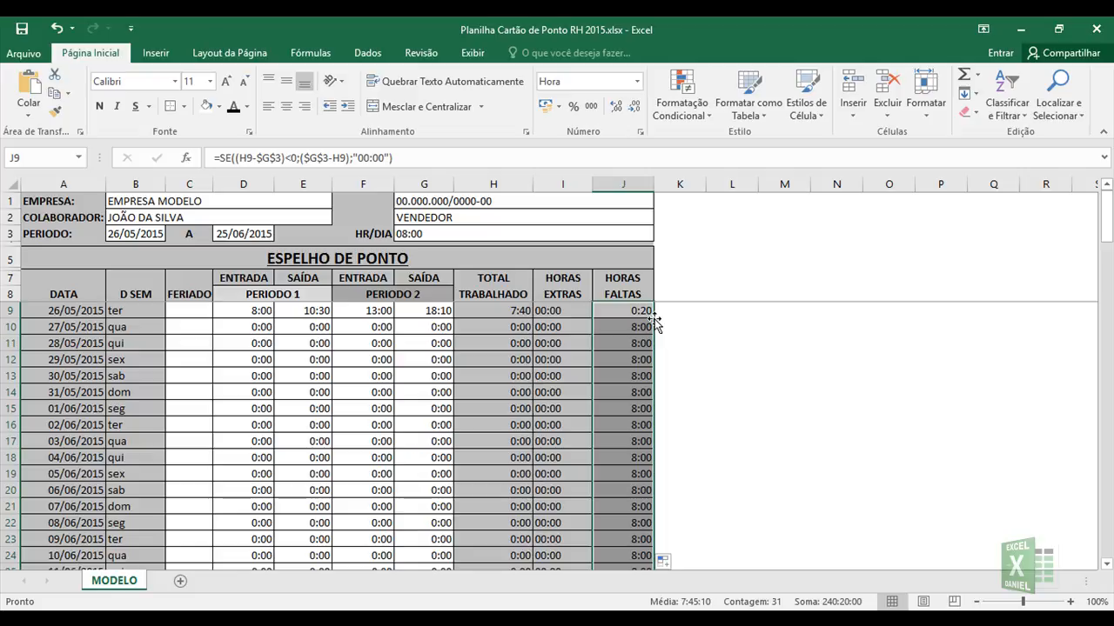
{"action": "left_click", "coordinate": [610, 326]}
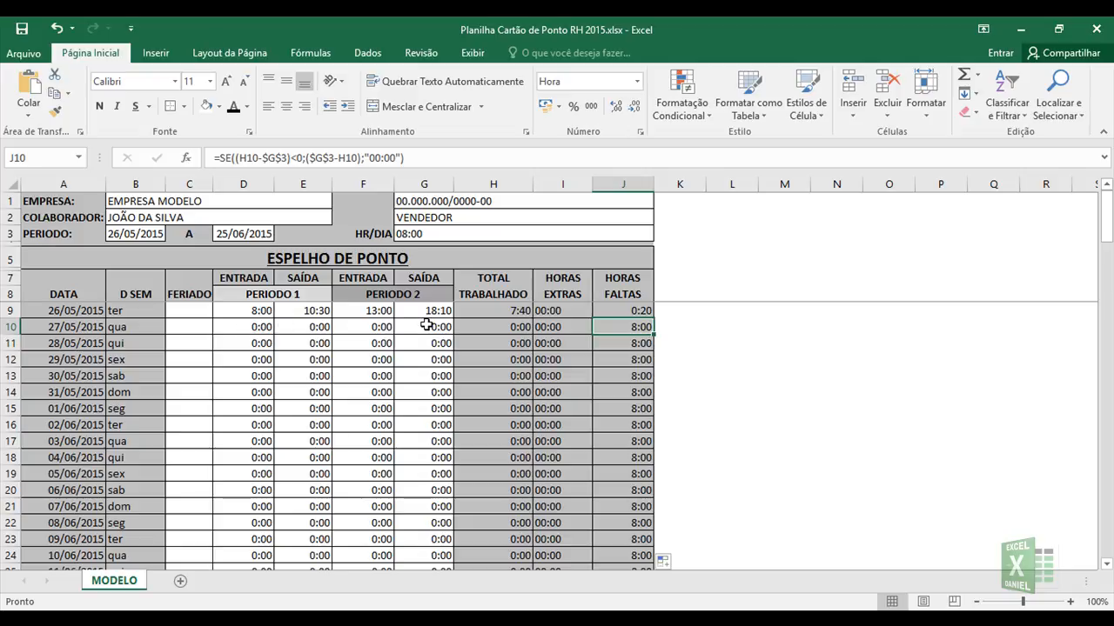
Step: Nest the missing-hours formula in J9 inside an outer SE with the test H9>0, using the existing SE as its true value
{"action": "left_click", "coordinate": [632, 308]}
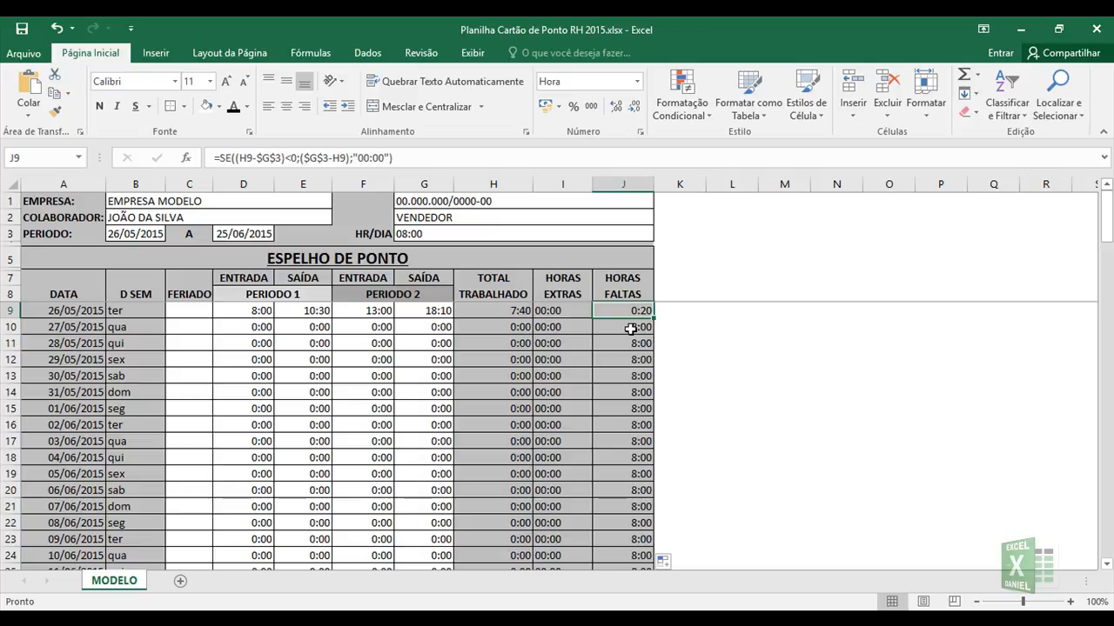
{"action": "left_click", "coordinate": [228, 164]}
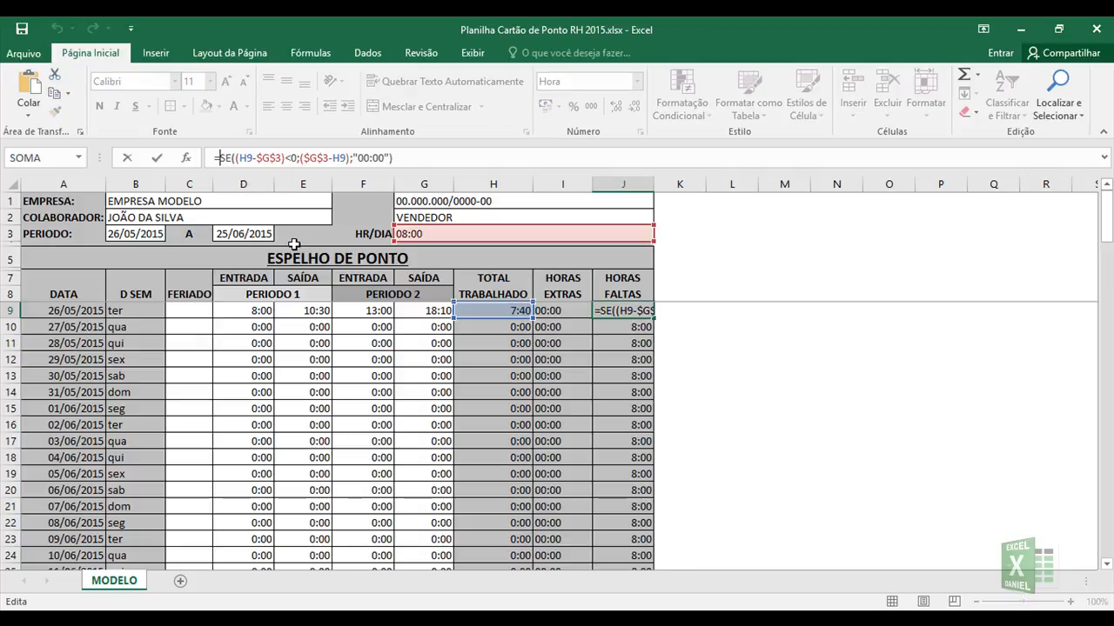
{"action": "type", "text": "SE"}
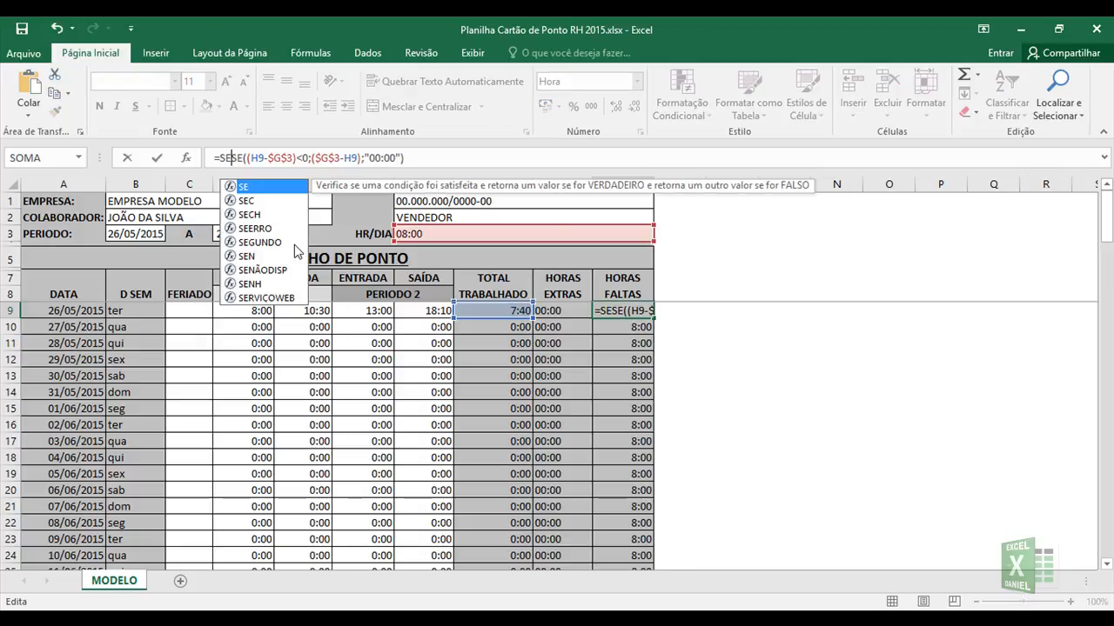
{"action": "type", "text": "("}
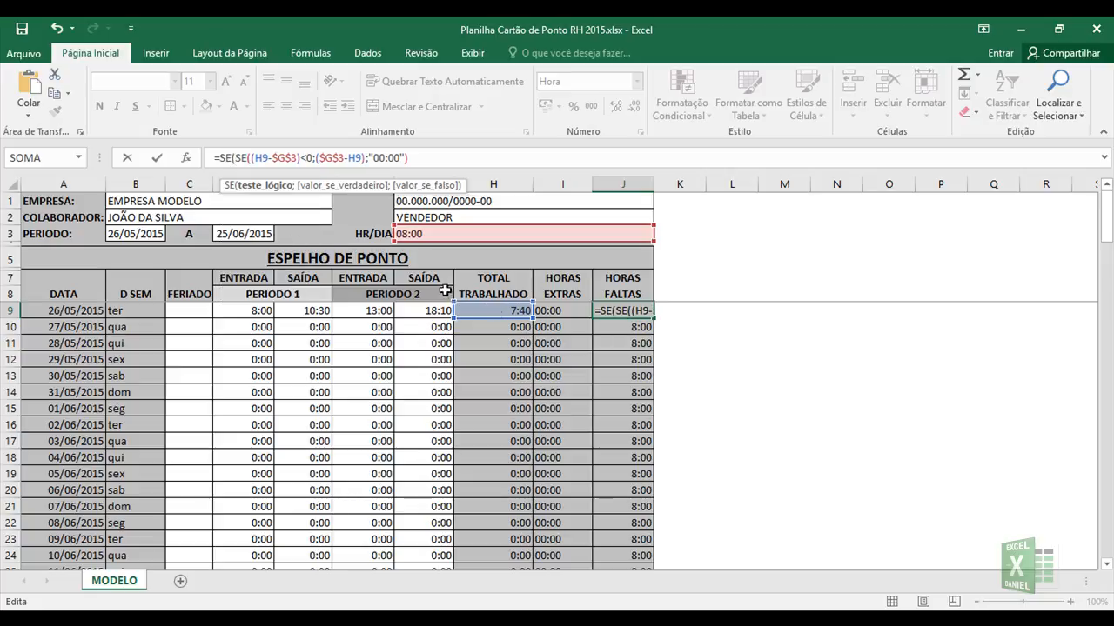
{"action": "left_click", "coordinate": [500, 311]}
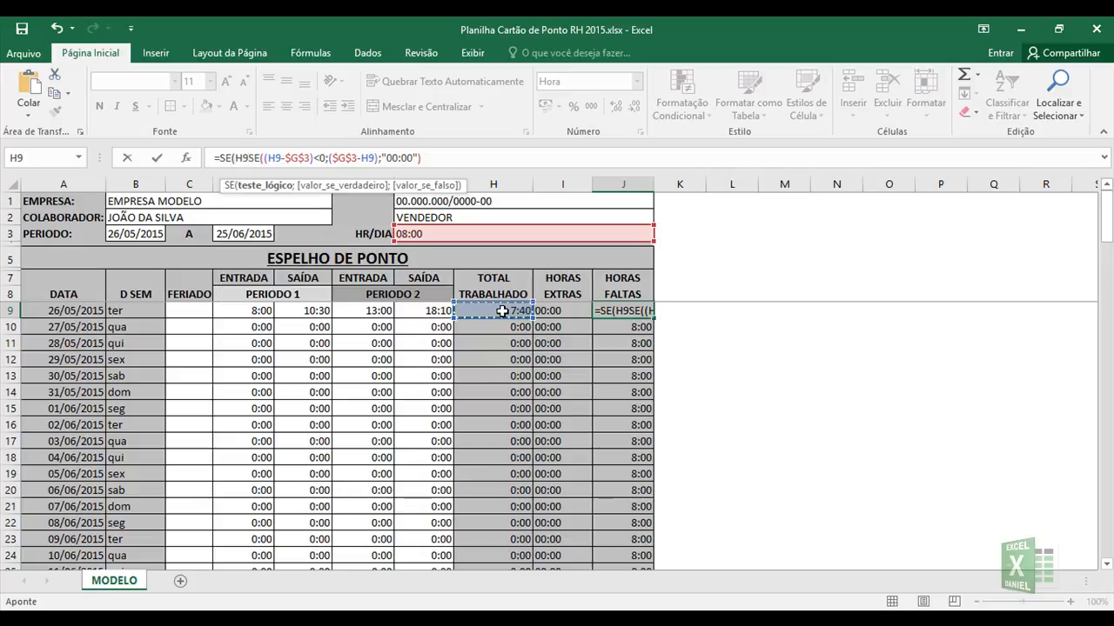
{"action": "type", "text": ">0"}
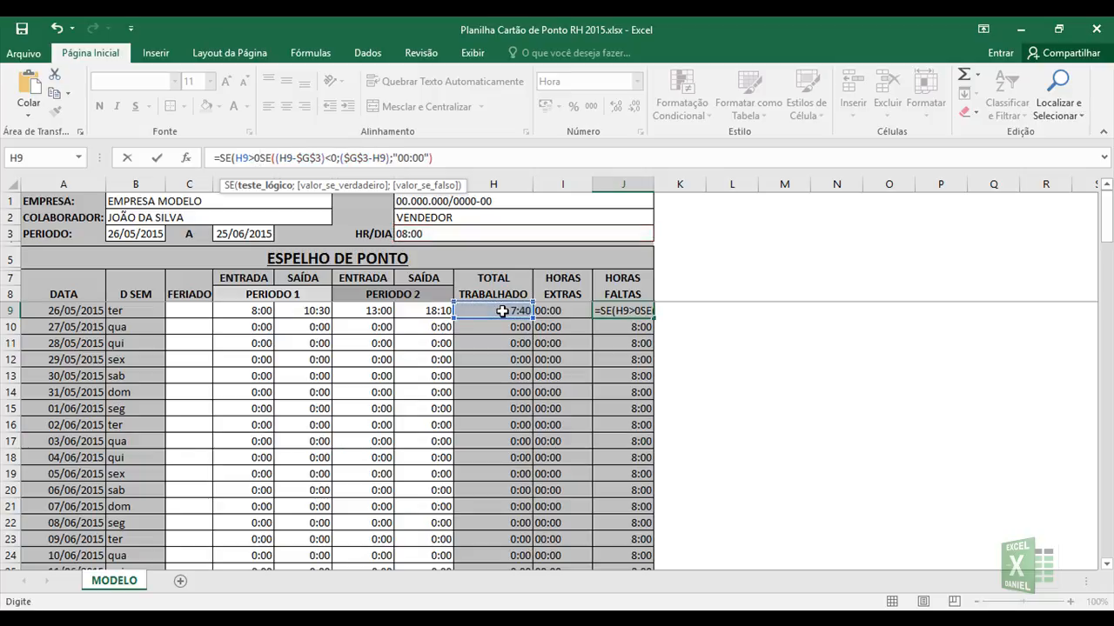
{"action": "type", "text": ";"}
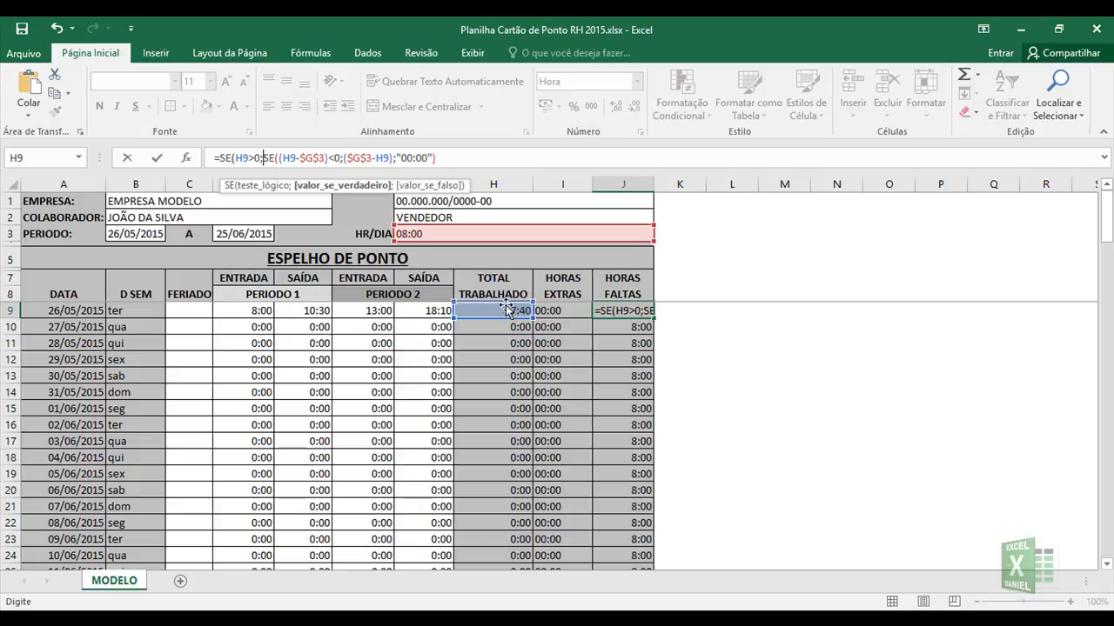
Step: Complete the outer SE in J9 with "00:00" as the false value and refill the formula down the remaining dates
{"action": "left_click", "coordinate": [439, 158]}
{"action": "type", "text": ";"}
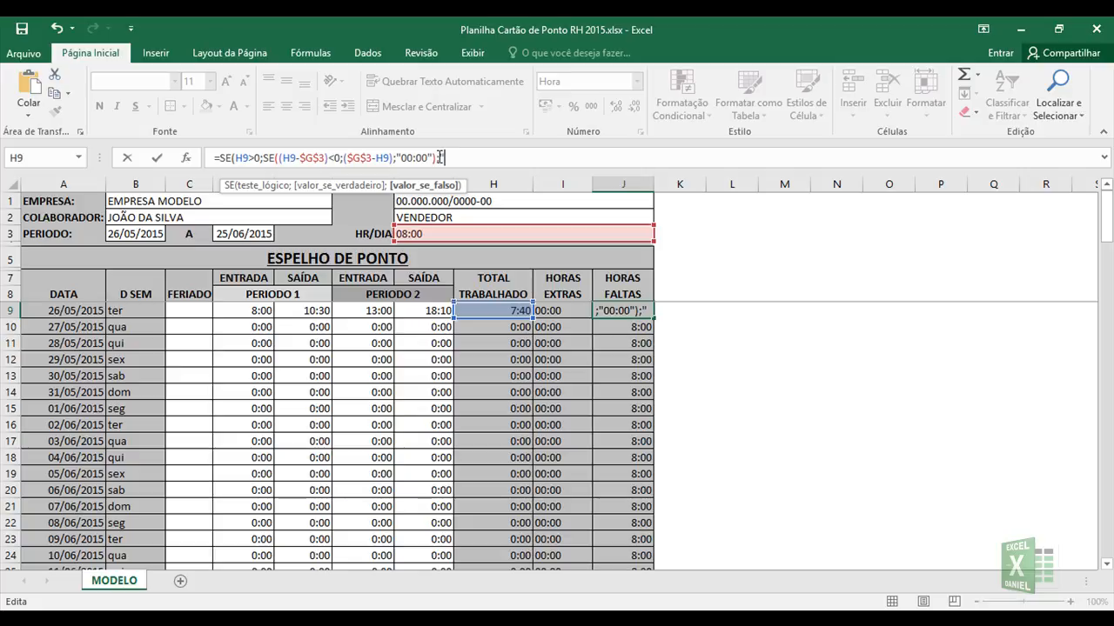
{"action": "type", "text": "\"00:00\""}
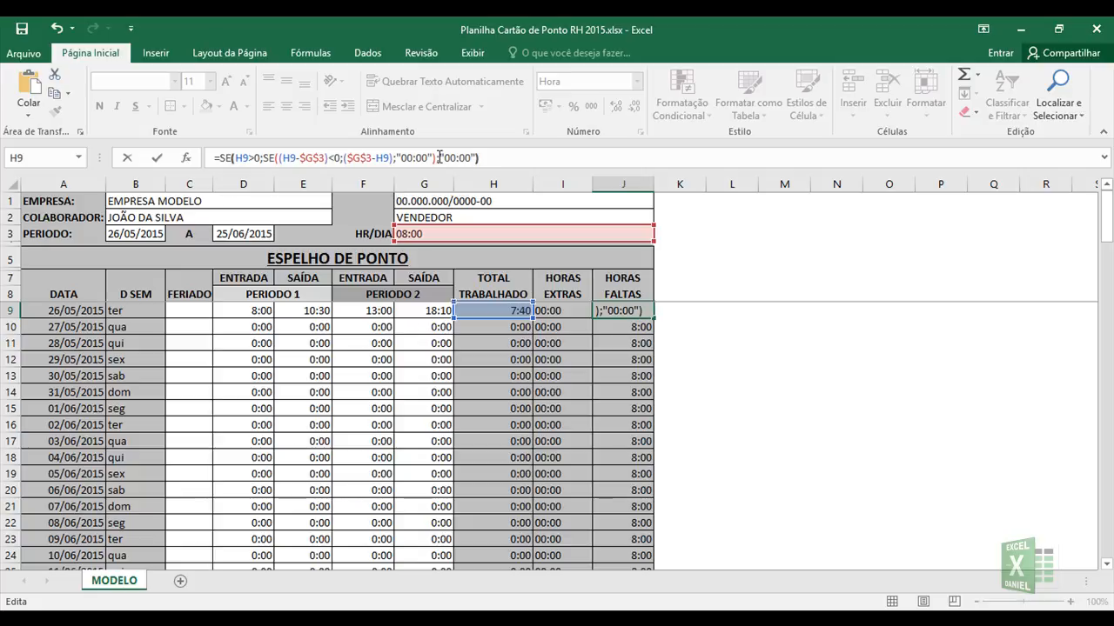
{"action": "key", "text": "Return"}
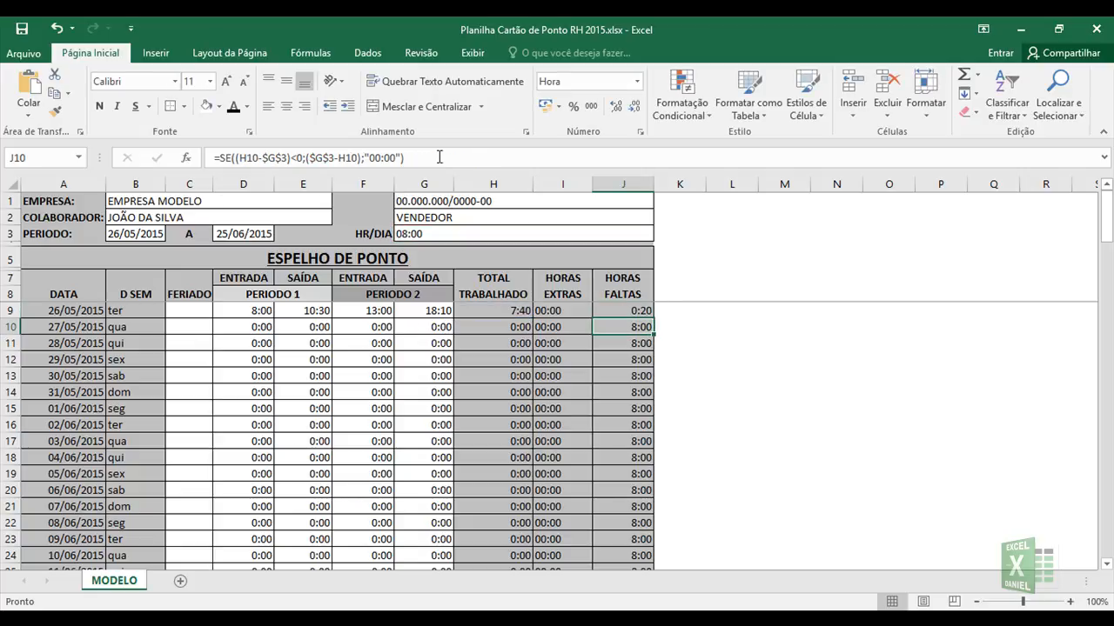
{"action": "left_click", "coordinate": [641, 313]}
{"action": "double_click", "coordinate": [653, 318]}
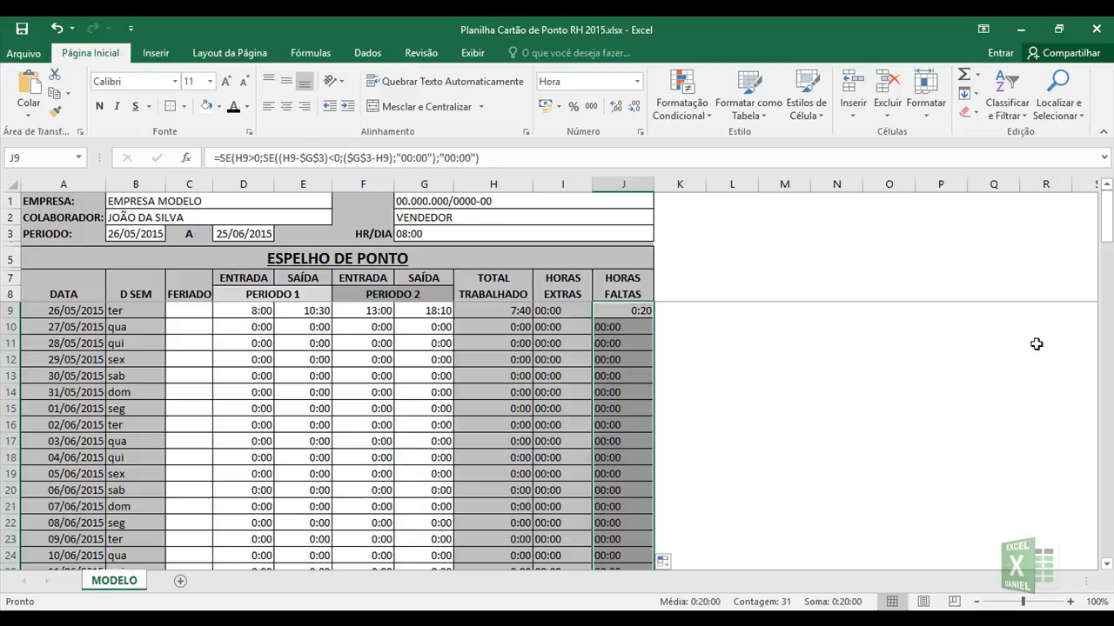
Step: Total the overtime hours in I40 with an AutoSum formula covering I9:I39
{"action": "left_click_drag", "start_coordinate": [1107, 225], "coordinate": [1109, 298]}
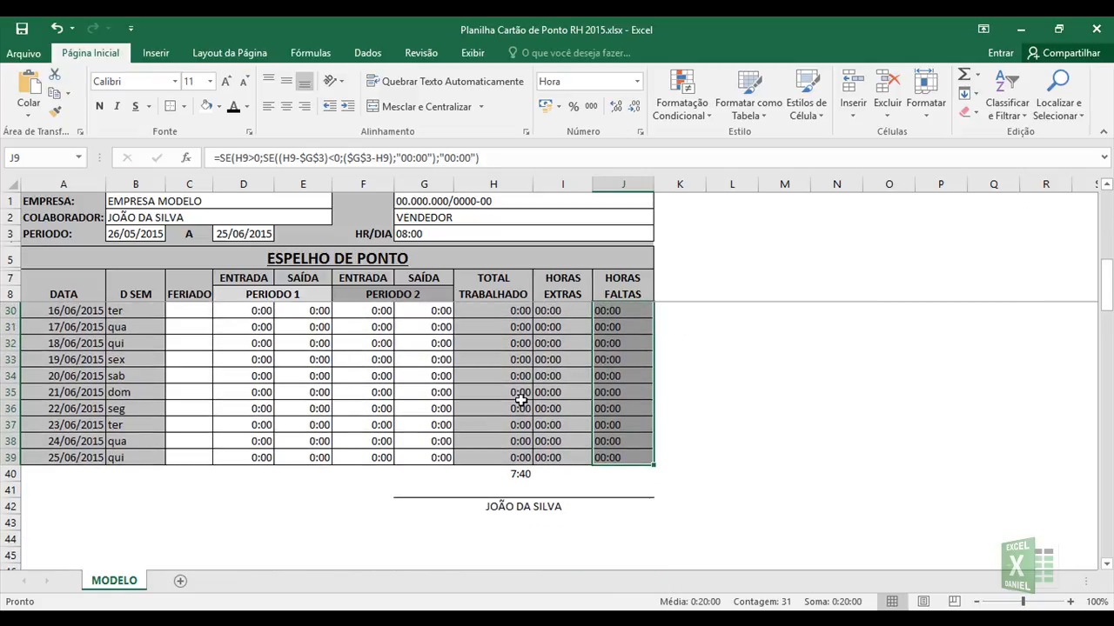
{"action": "left_click", "coordinate": [502, 473]}
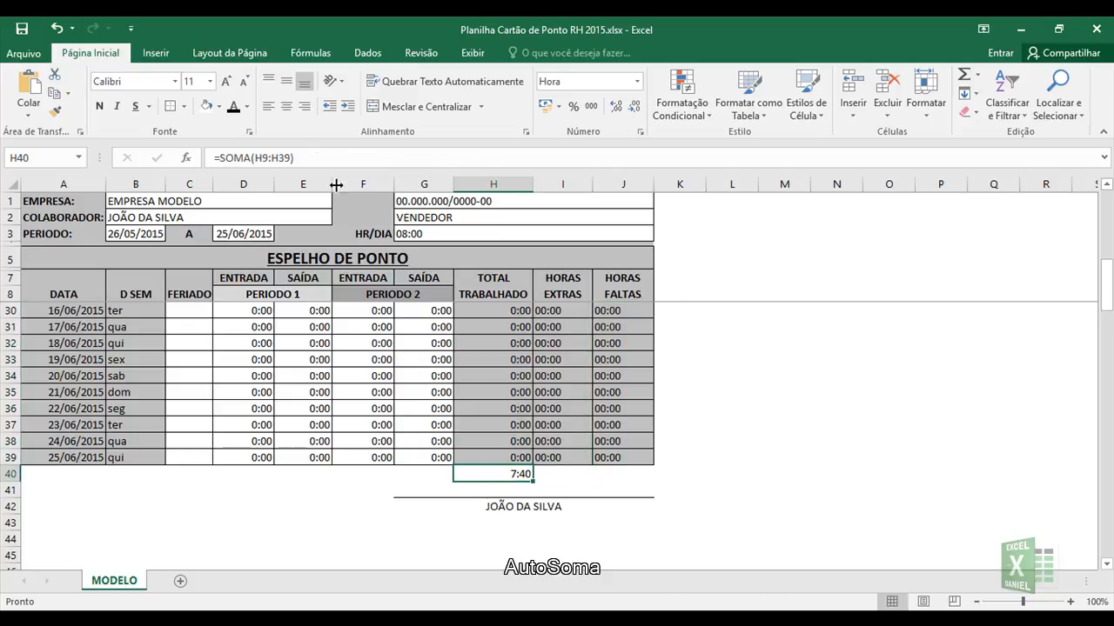
{"action": "left_click", "coordinate": [574, 474]}
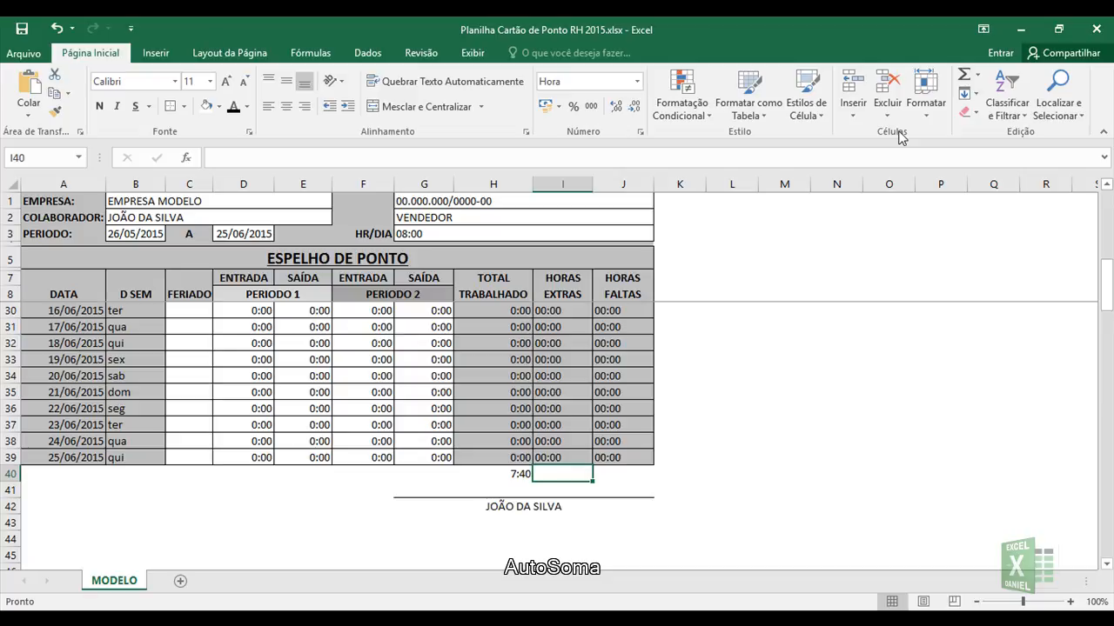
{"action": "left_click", "coordinate": [963, 79]}
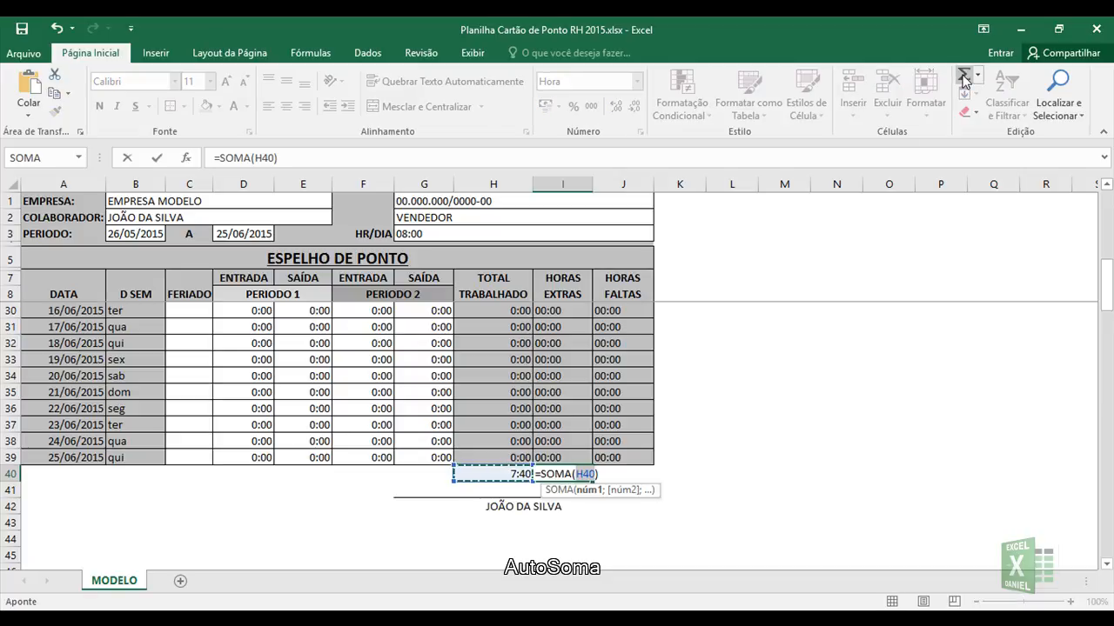
{"action": "left_click_drag", "start_coordinate": [566, 456], "coordinate": [570, 300]}
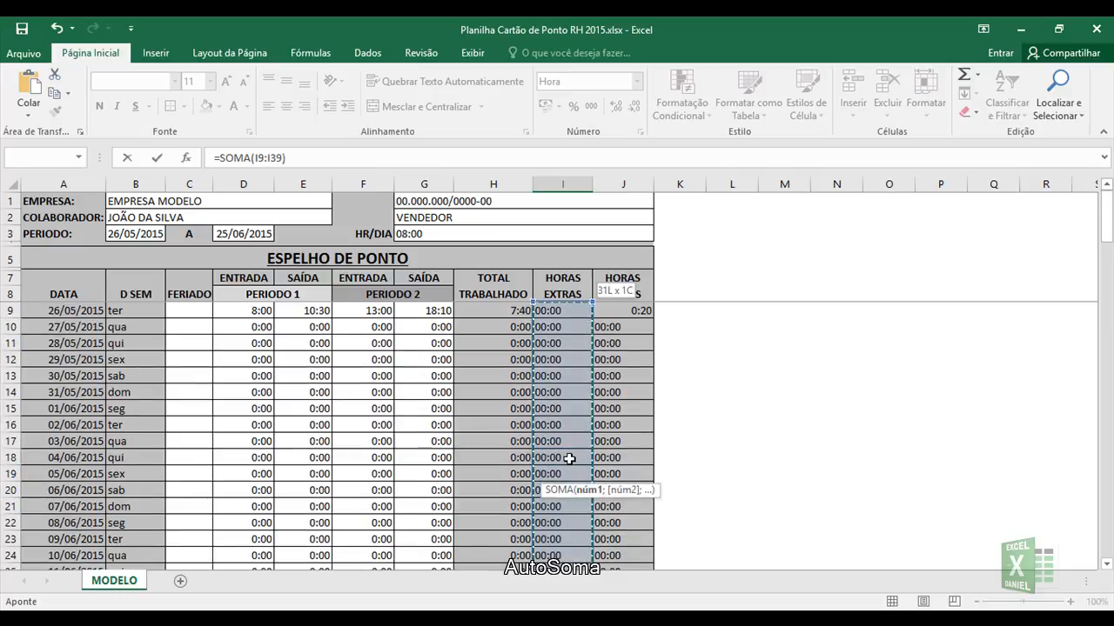
{"action": "key", "text": "Return"}
Step: Total the missing hours in J40 with an AutoSum formula covering J9:J39, and review the three totals in row 40
{"action": "key", "text": "Up"}
{"action": "key", "text": "Right"}
{"action": "key", "text": "Right"}
{"action": "key", "text": "Right"}
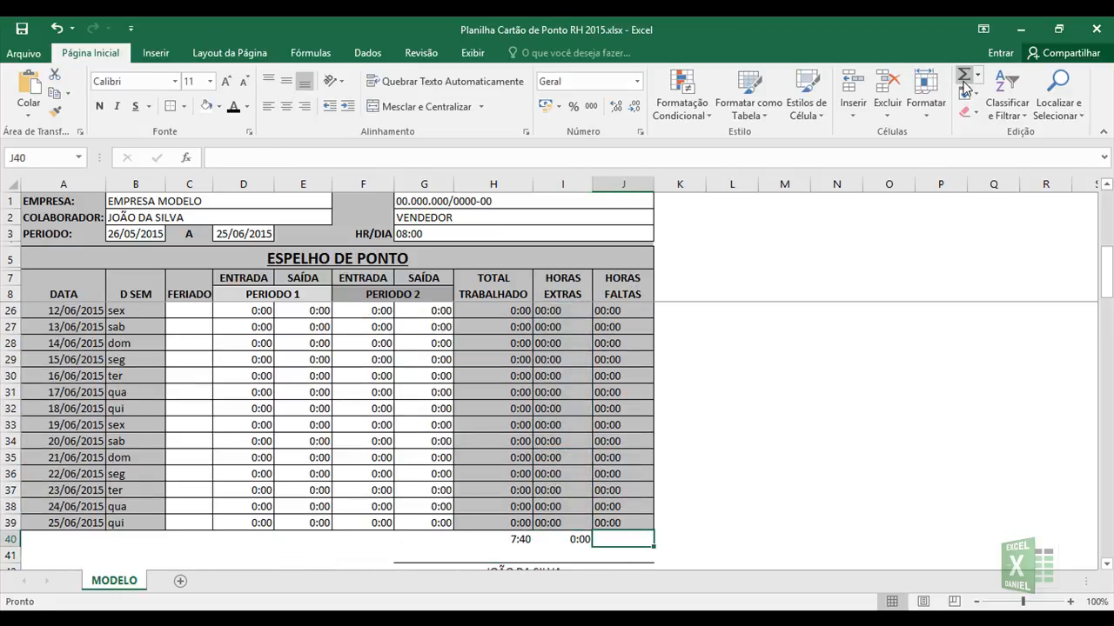
{"action": "key", "text": "alt+equal"}
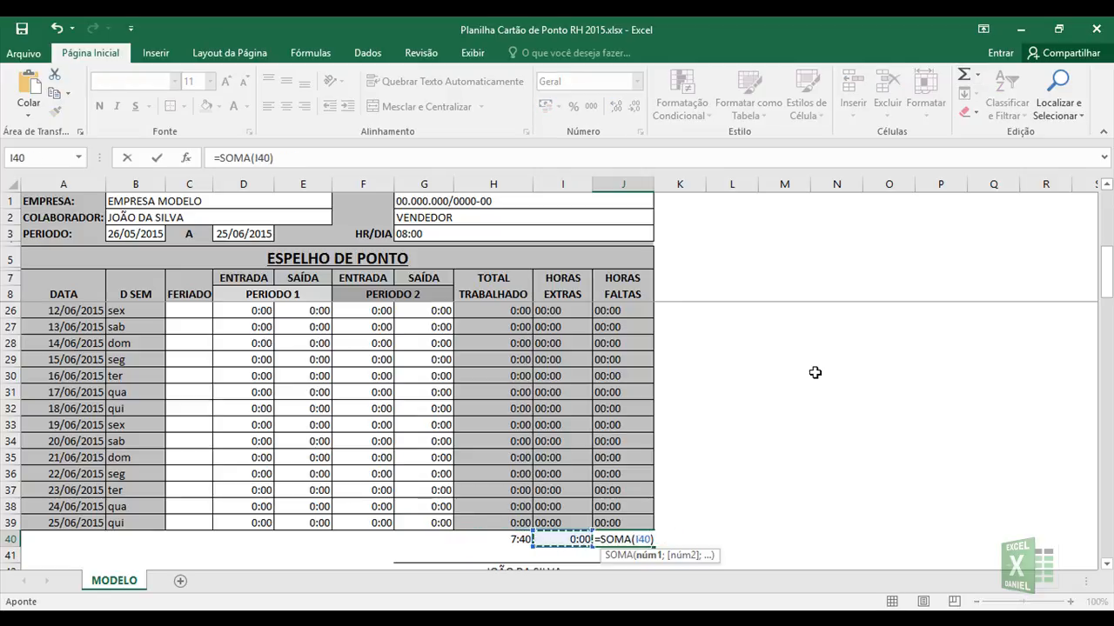
{"action": "key", "text": "Up"}
{"action": "key", "text": "ctrl+shift+Up"}
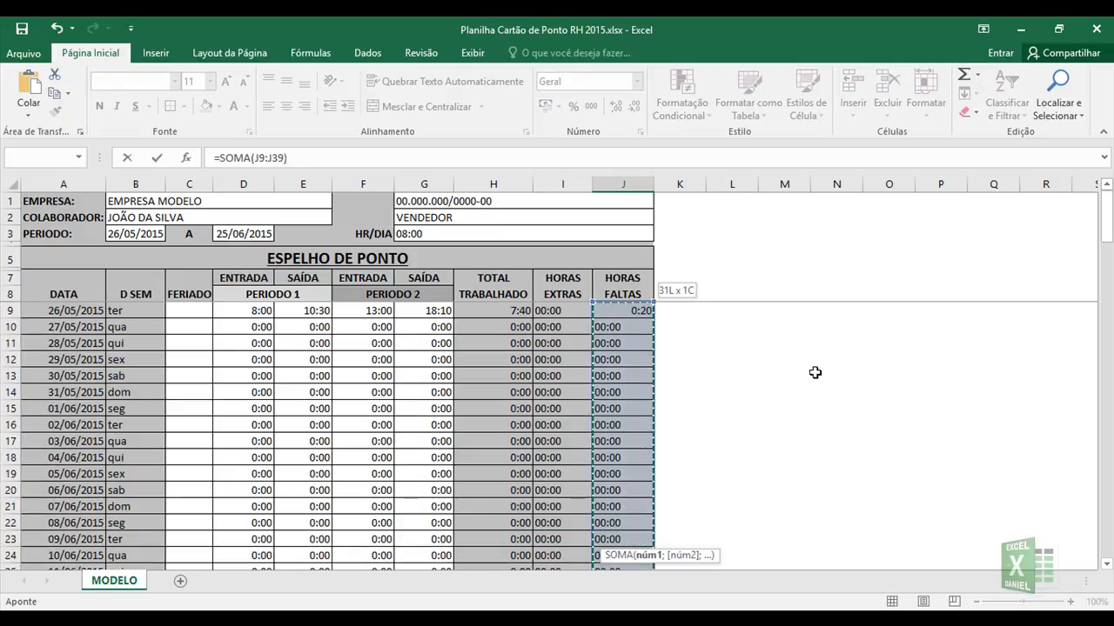
{"action": "key", "text": "Return"}
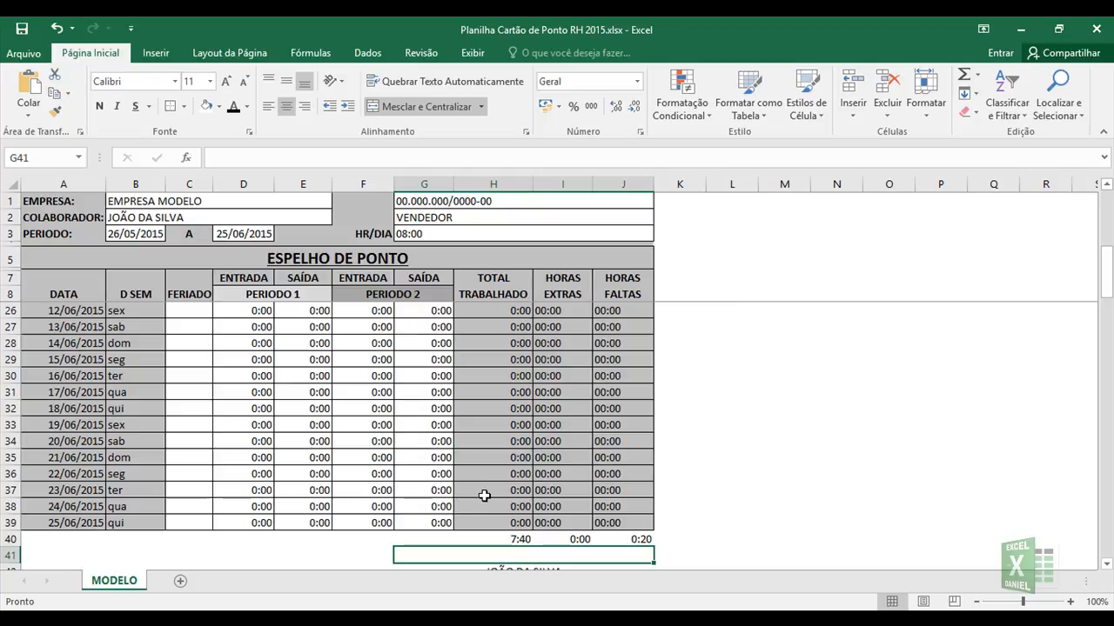
{"action": "left_click", "coordinate": [503, 542]}
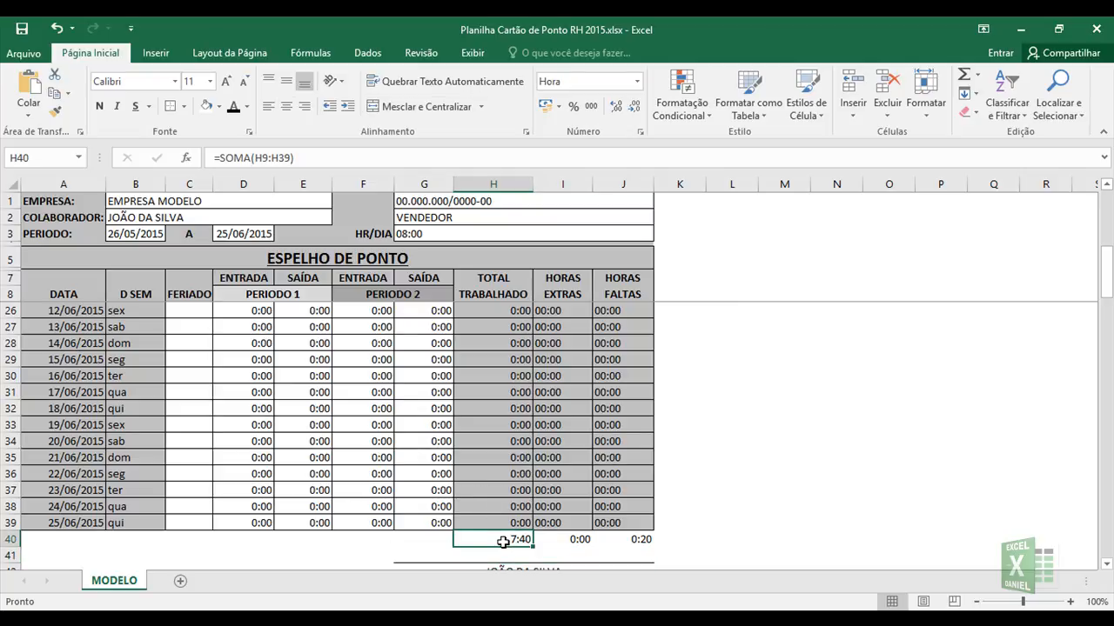
{"action": "left_click", "coordinate": [575, 541]}
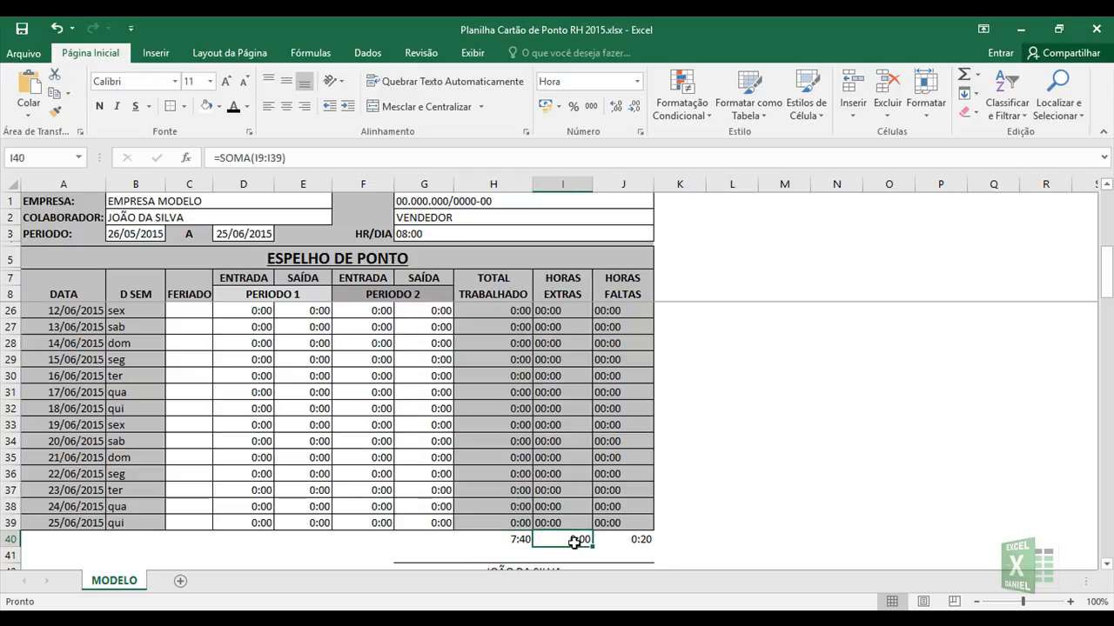
{"action": "left_click", "coordinate": [624, 543]}
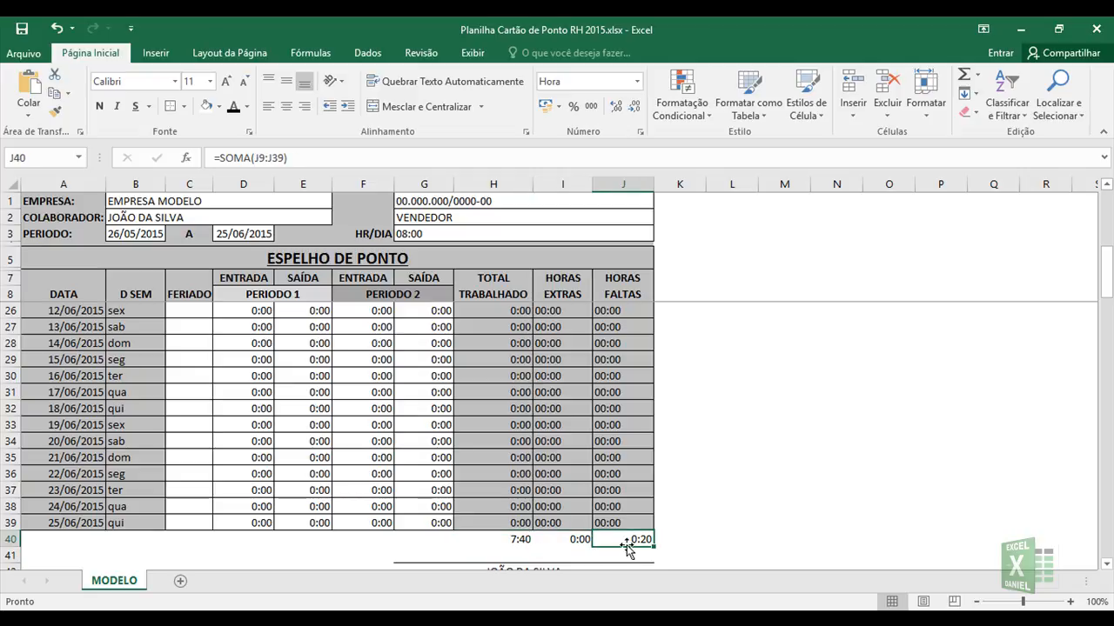
Step: Enter the times 8:00, 12:00, 13:00 and 18:10 for 27/05/2015 and copy them down to 25/06/2015
{"action": "left_click_drag", "start_coordinate": [1107, 276], "coordinate": [1111, 197]}
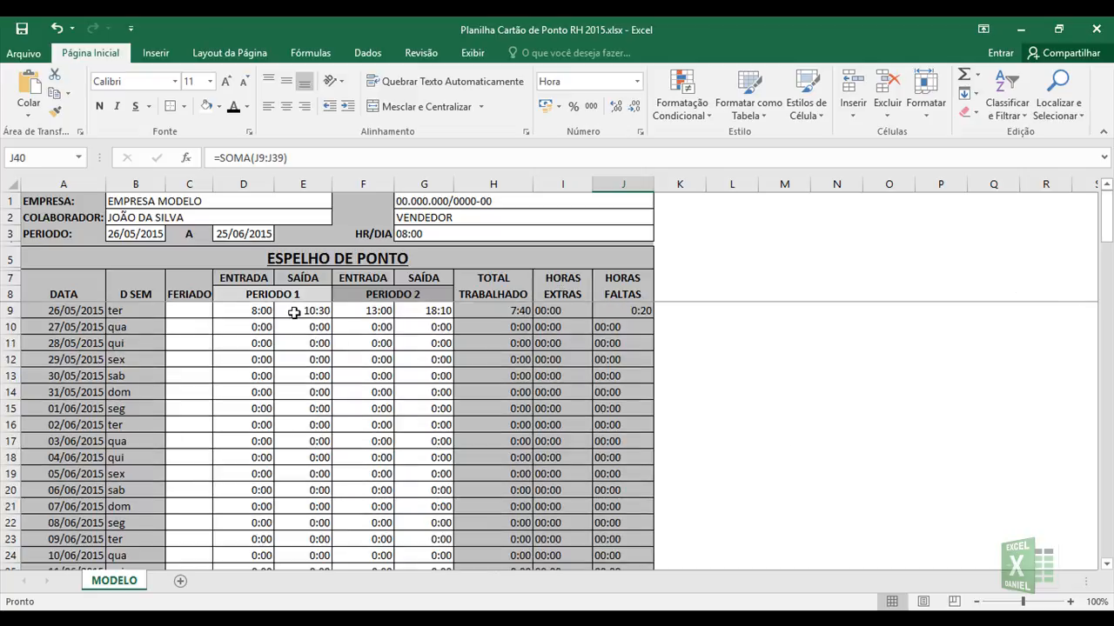
{"action": "left_click", "coordinate": [256, 325]}
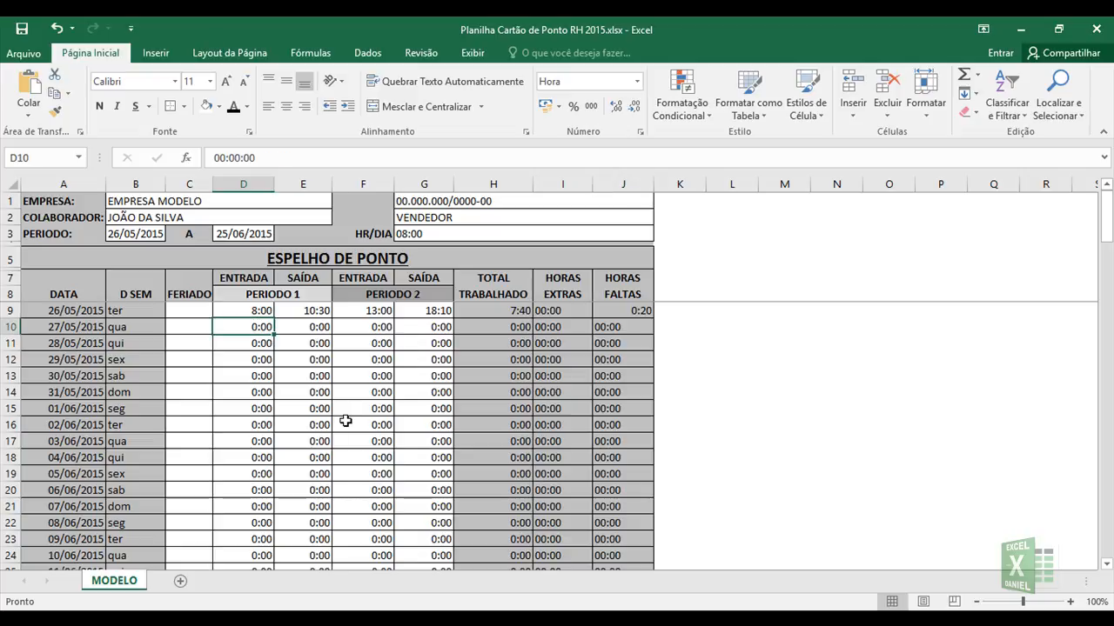
{"action": "type", "text": "8:"}
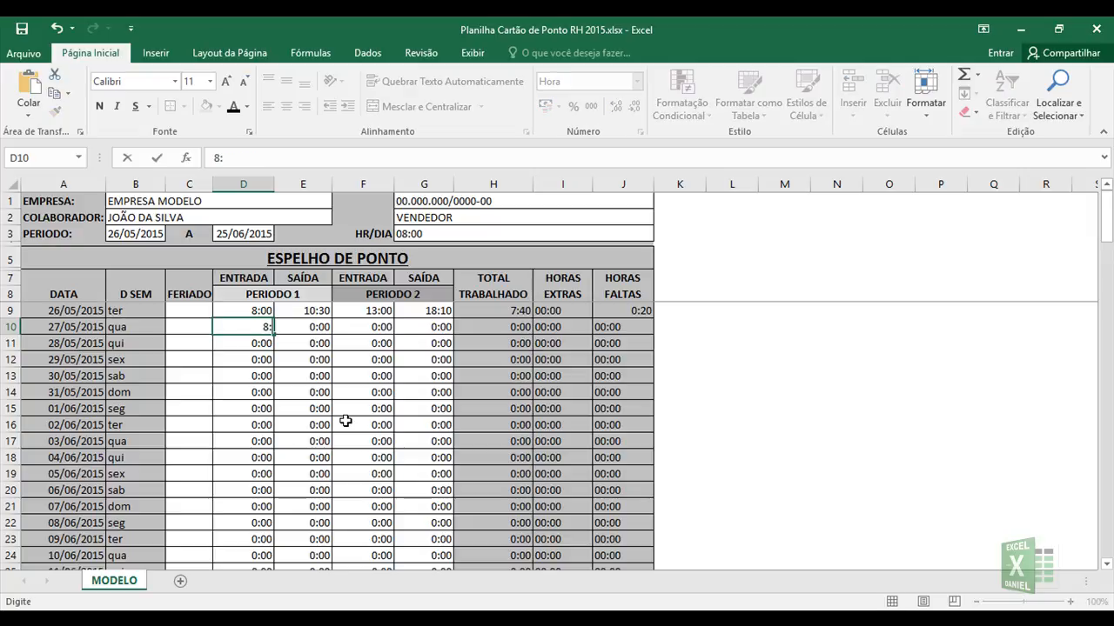
{"action": "type", "text": "00"}
{"action": "key", "text": "Tab"}
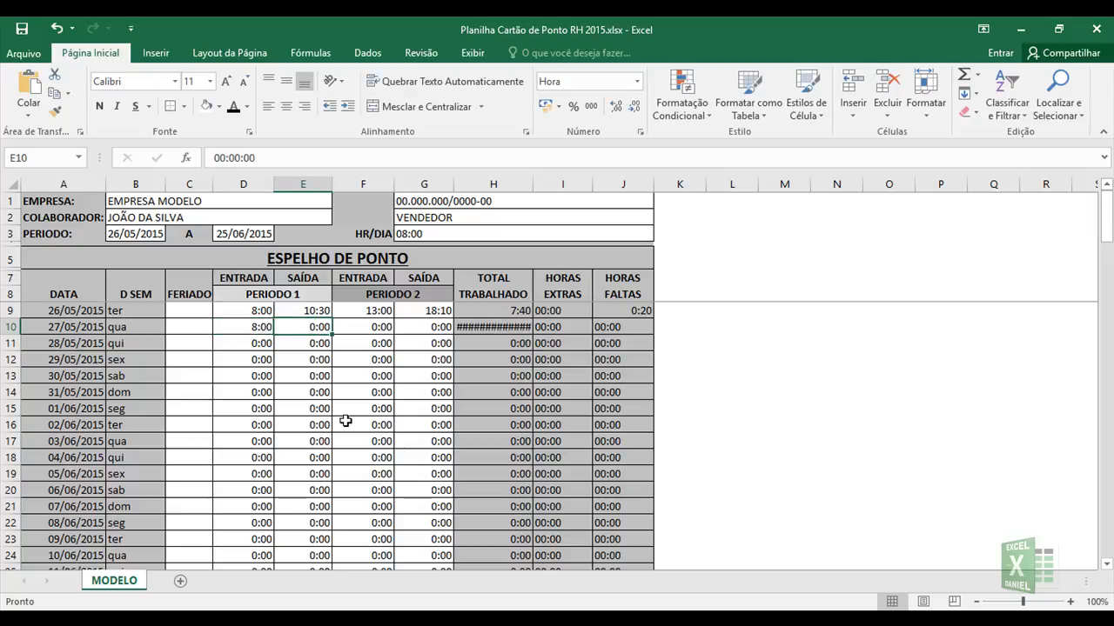
{"action": "type", "text": "12:00"}
{"action": "key", "text": "Tab"}
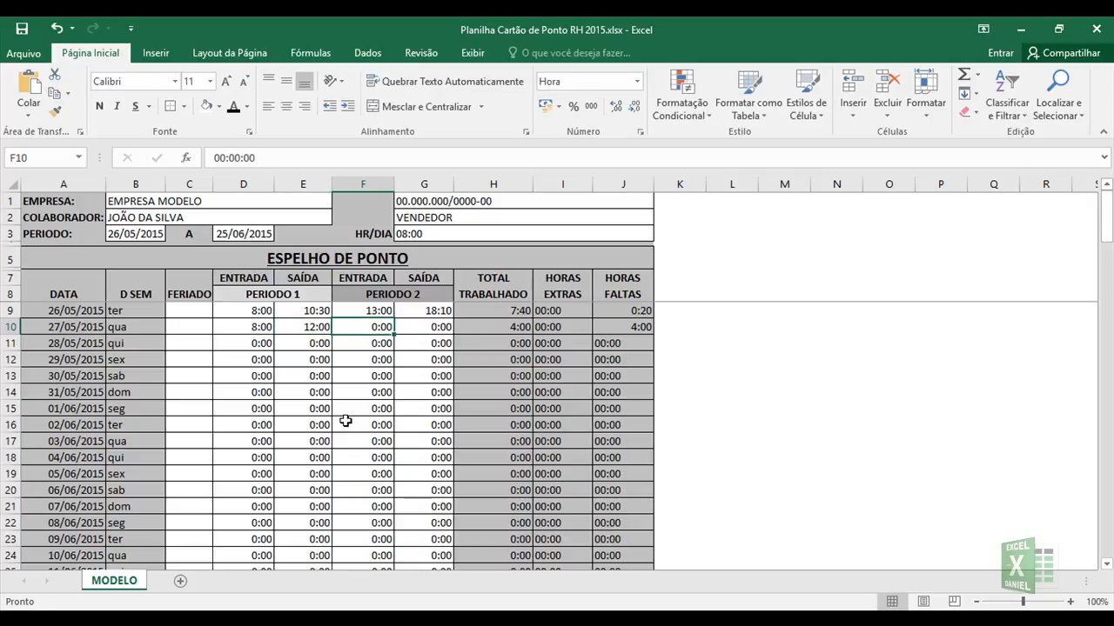
{"action": "type", "text": "13:00"}
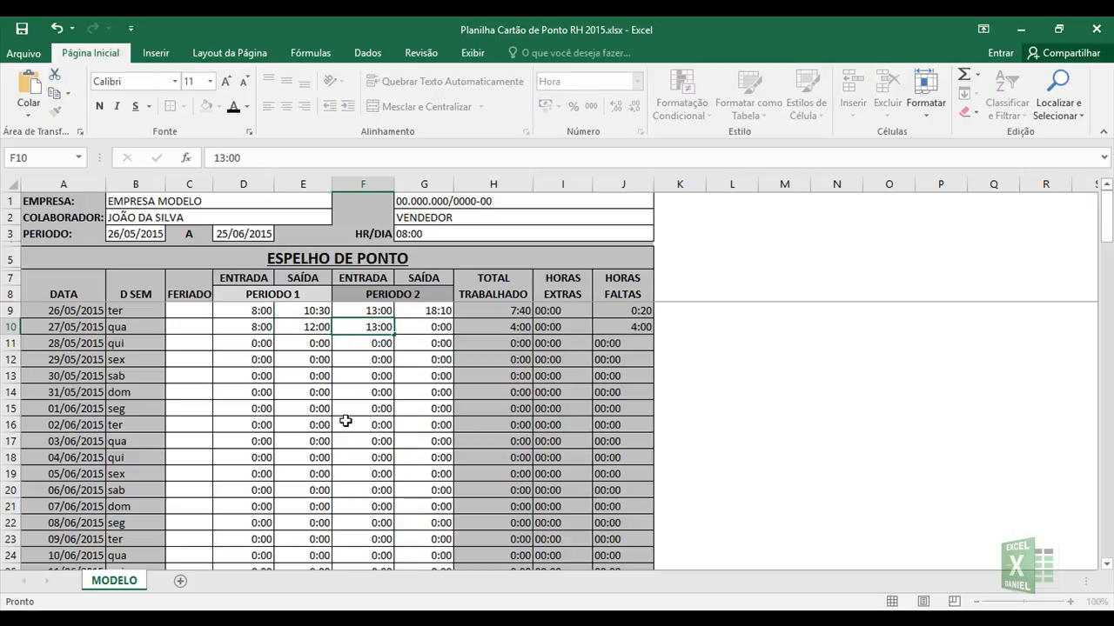
{"action": "key", "text": "Tab"}
{"action": "type", "text": "18:10"}
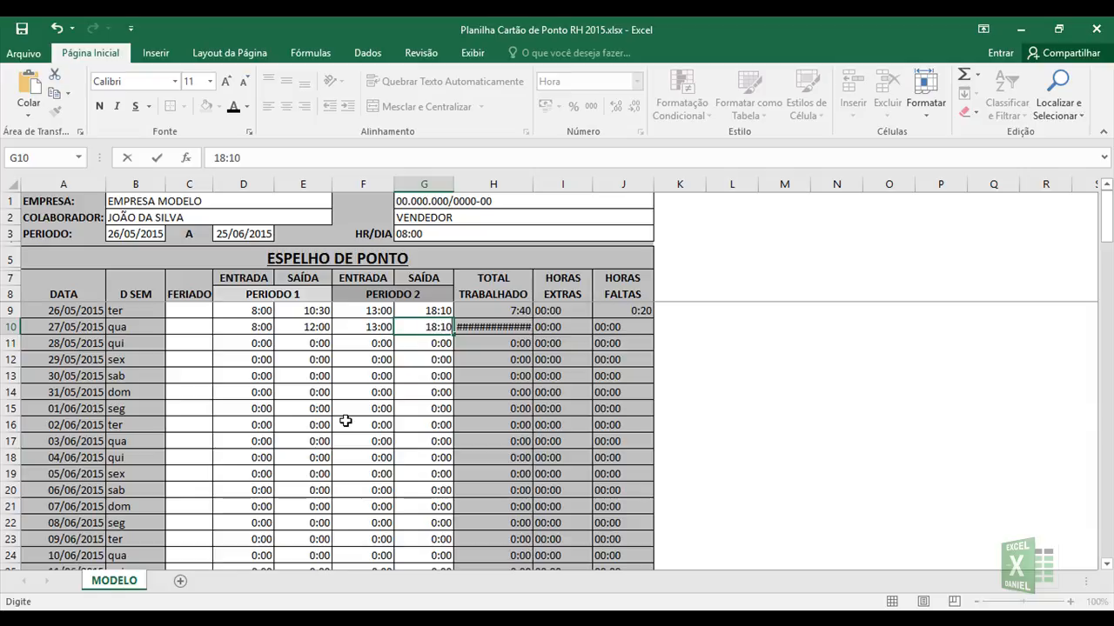
{"action": "key", "text": "Down"}
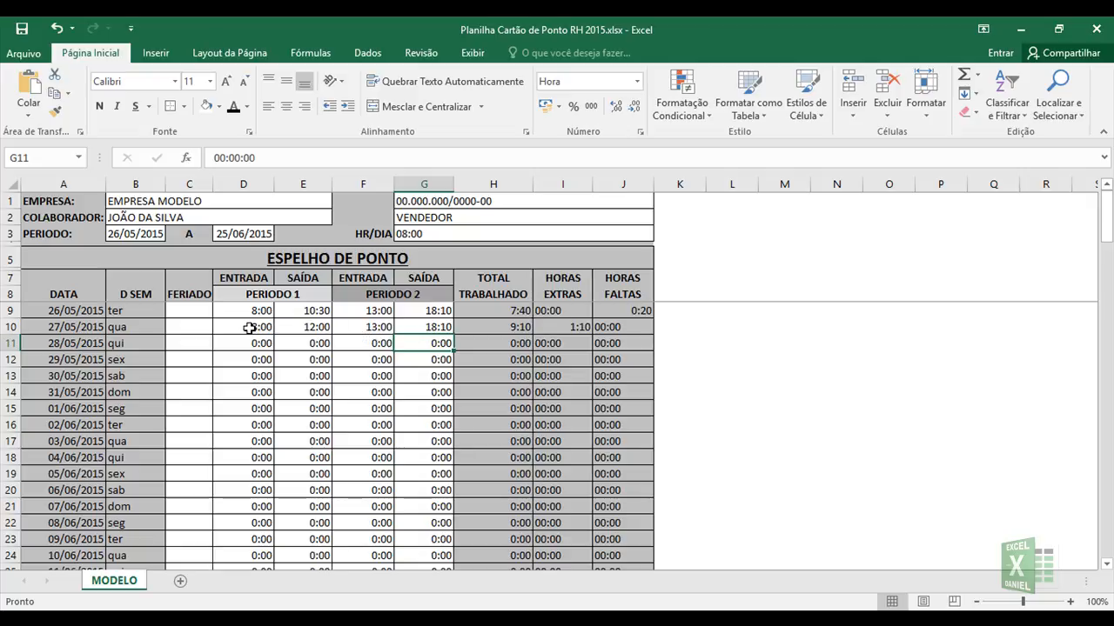
{"action": "mouse_move", "coordinate": [254, 327]}
{"action": "left_mouse_down"}
{"action": "mouse_move", "coordinate": [427, 326]}
{"action": "mouse_move", "coordinate": [453, 337]}
{"action": "mouse_move", "coordinate": [454, 561]}
{"action": "mouse_move", "coordinate": [452, 535]}
{"action": "mouse_move", "coordinate": [422, 532]}
{"action": "left_mouse_up"}
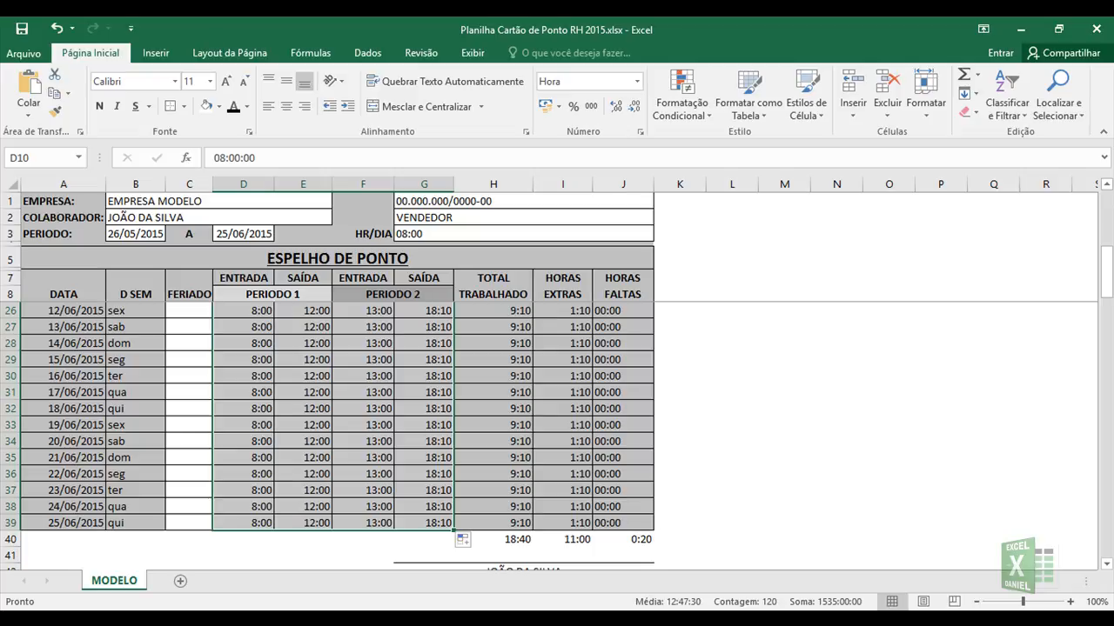
Step: Examine the worked-hours formulas in column H row by row, from H9 down to the totals row
{"action": "left_click_drag", "start_coordinate": [1106, 272], "coordinate": [1107, 217]}
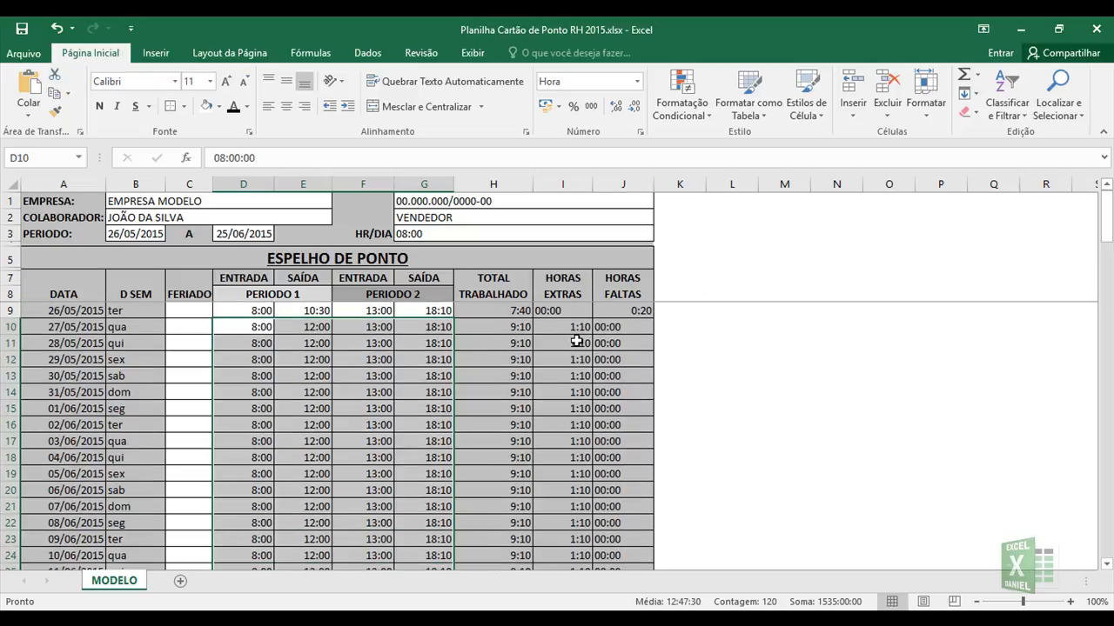
{"action": "left_click", "coordinate": [491, 311]}
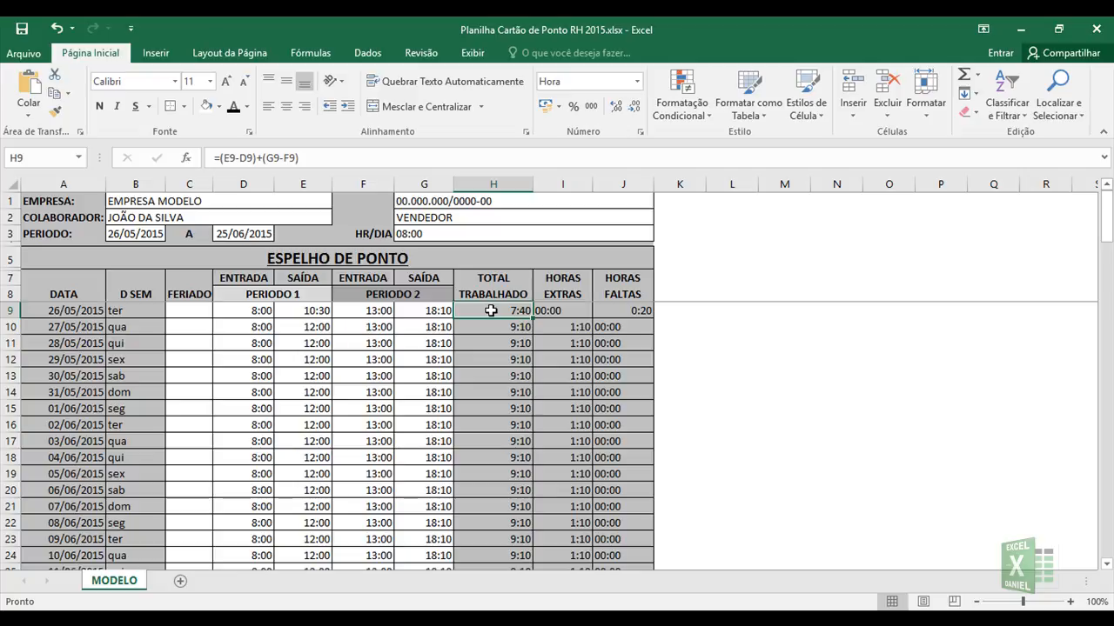
{"action": "key", "text": "Down"}
{"action": "key", "text": "Down"}
{"action": "key", "text": "Down"}
{"action": "key", "text": "Down"}
{"action": "key", "text": "Down"}
{"action": "key", "text": "Down"}
{"action": "key", "text": "Down"}
{"action": "key", "text": "Down"}
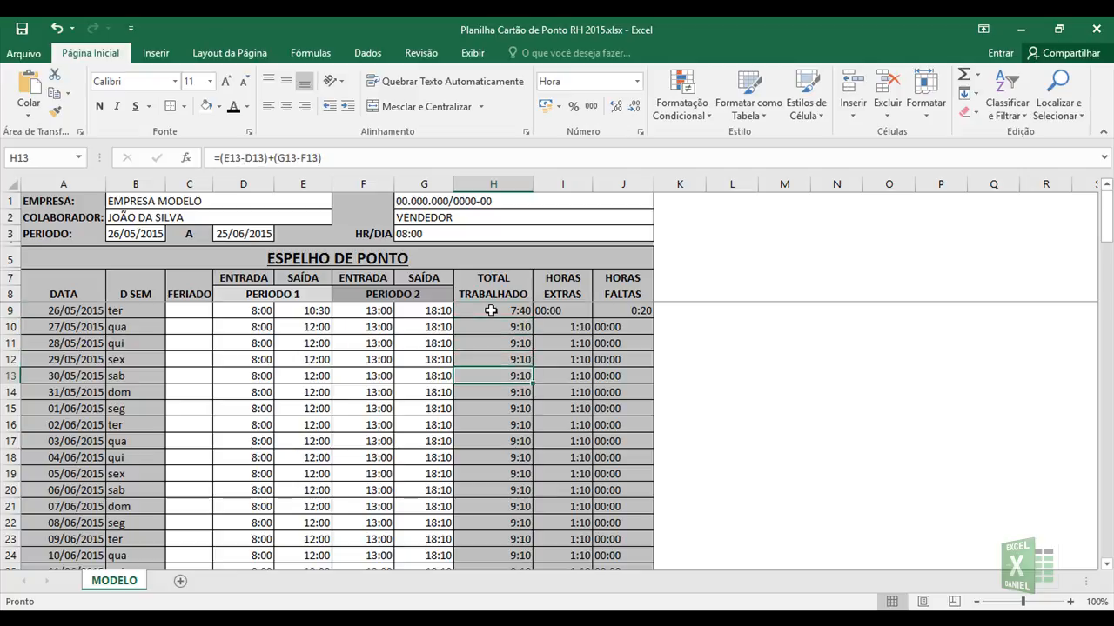
{"action": "key", "text": "Down"}
{"action": "key", "text": "Down"}
{"action": "key", "text": "Down"}
{"action": "key", "text": "Down"}
{"action": "key", "text": "Down"}
{"action": "key", "text": "Down"}
{"action": "key", "text": "Down"}
{"action": "key", "text": "Down"}
{"action": "key", "text": "Down"}
{"action": "key", "text": "Down"}
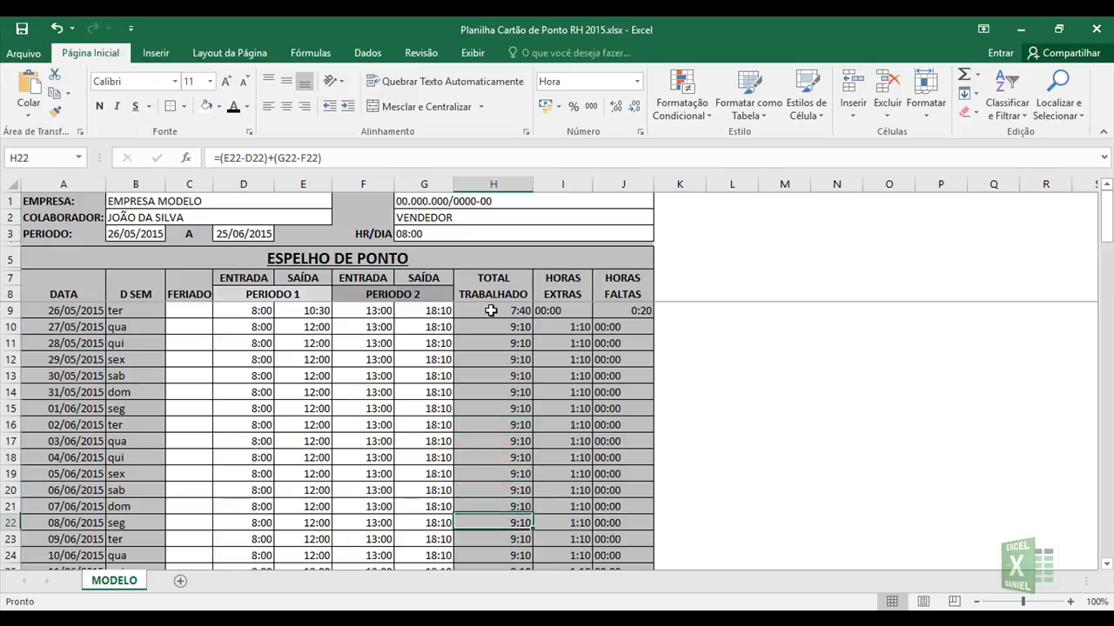
{"action": "key", "text": "Down"}
{"action": "key", "text": "Down"}
{"action": "key", "text": "Down"}
{"action": "key", "text": "Down"}
{"action": "key", "text": "Down"}
{"action": "key", "text": "Down"}
{"action": "key", "text": "Down"}
{"action": "key", "text": "Down"}
{"action": "key", "text": "Down"}
{"action": "key", "text": "Down"}
{"action": "key", "text": "Down"}
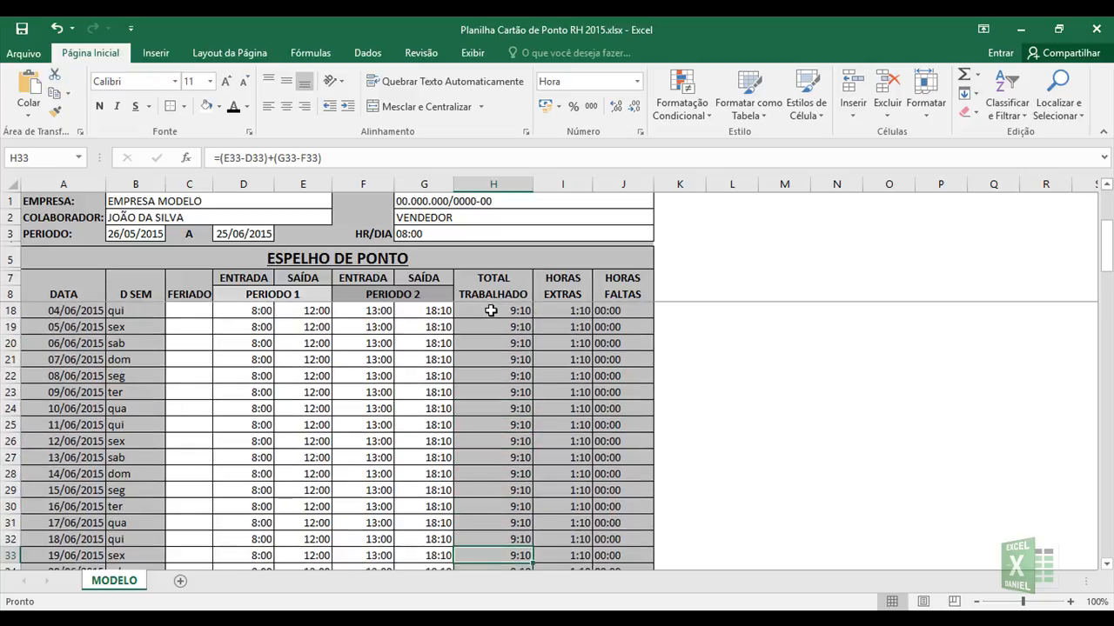
{"action": "key", "text": "Down"}
{"action": "key", "text": "Down"}
{"action": "key", "text": "Down"}
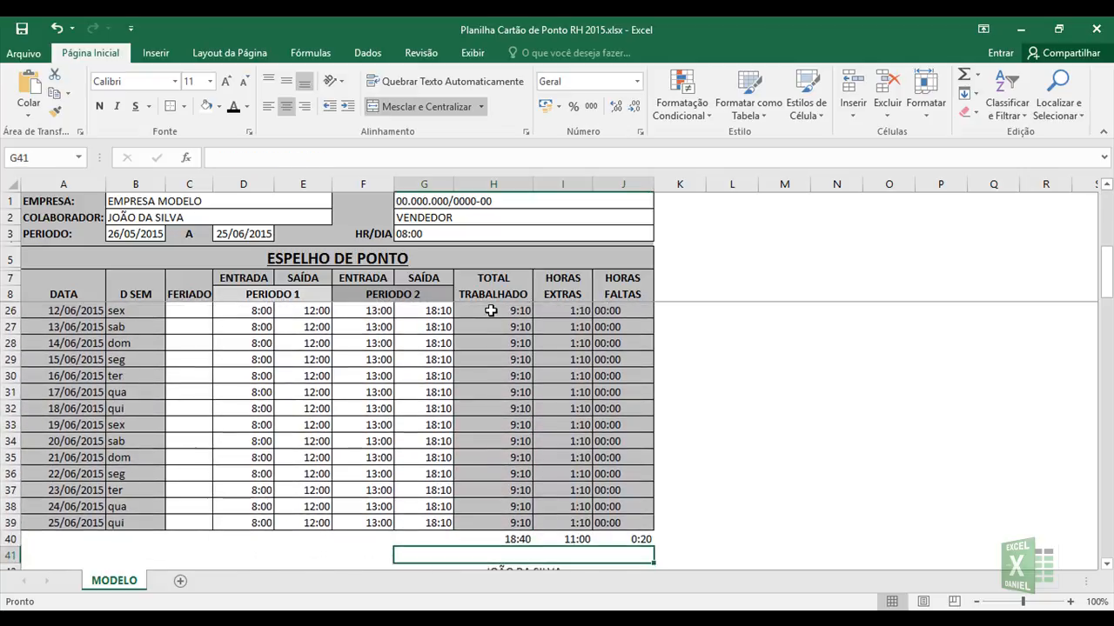
Step: Format the worked-hours total in H40 with the time type 37:30:55 so it can show more than 24 hours
{"action": "key", "text": "Up"}
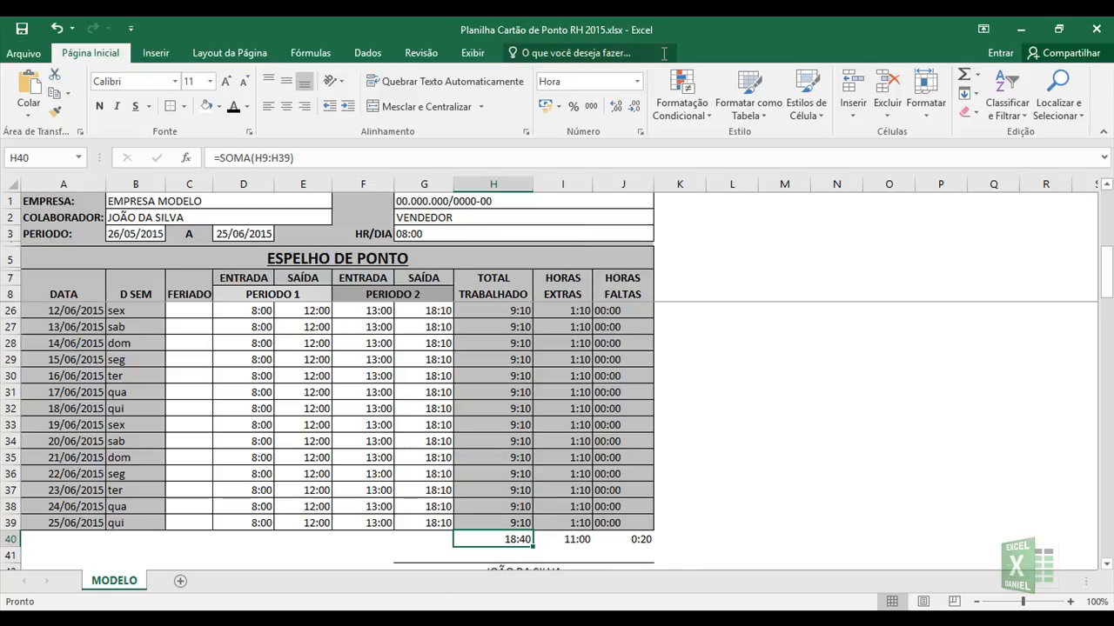
{"action": "left_click", "coordinate": [640, 133]}
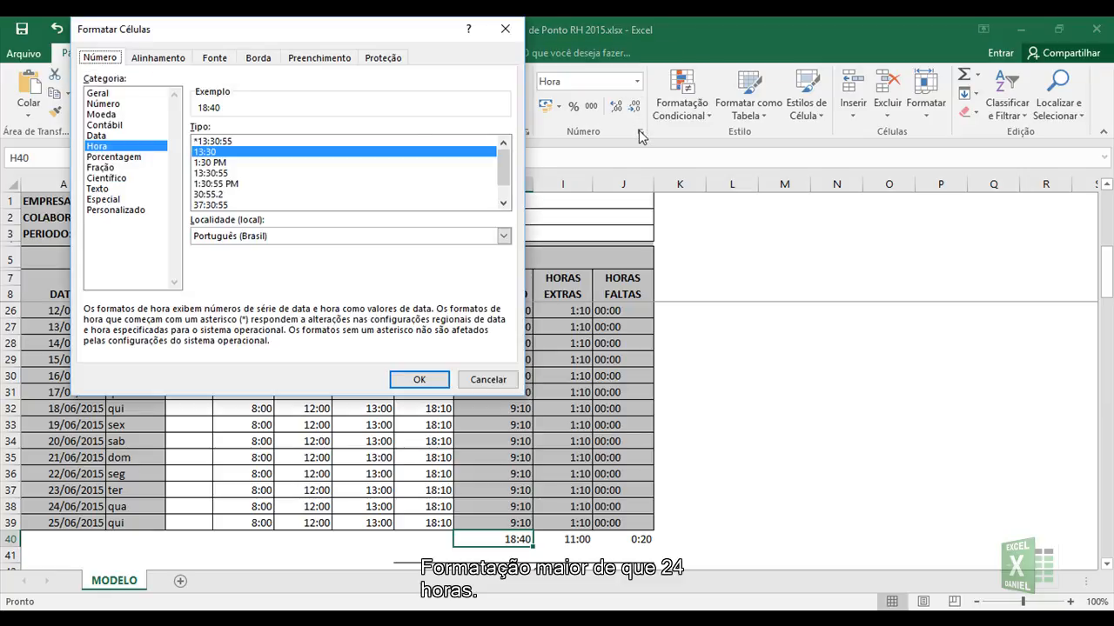
{"action": "left_click", "coordinate": [216, 205]}
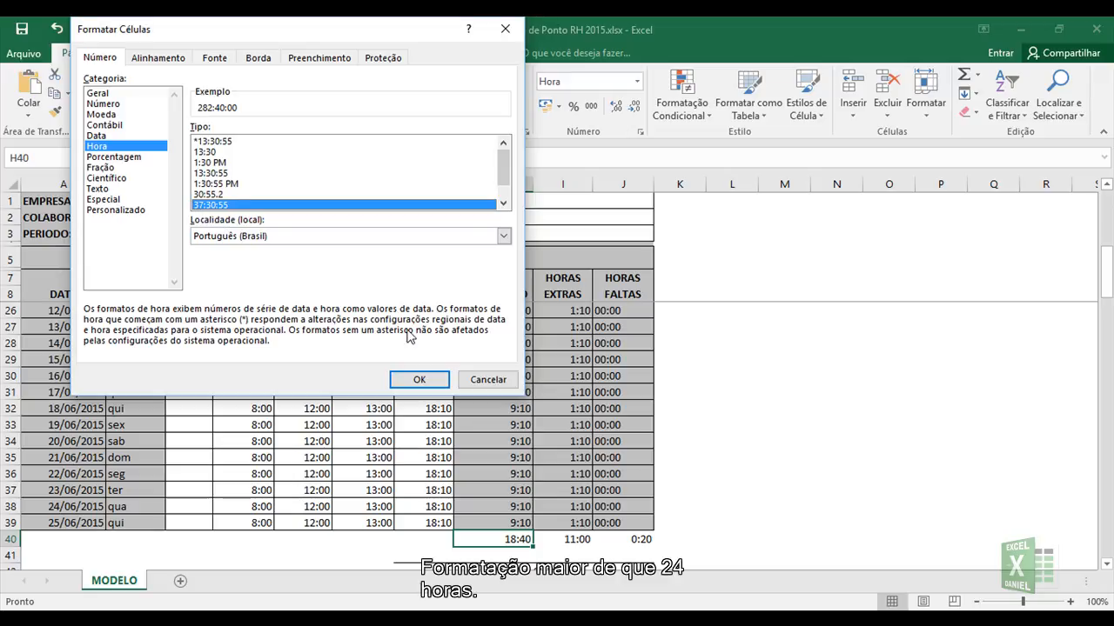
{"action": "left_click", "coordinate": [419, 379]}
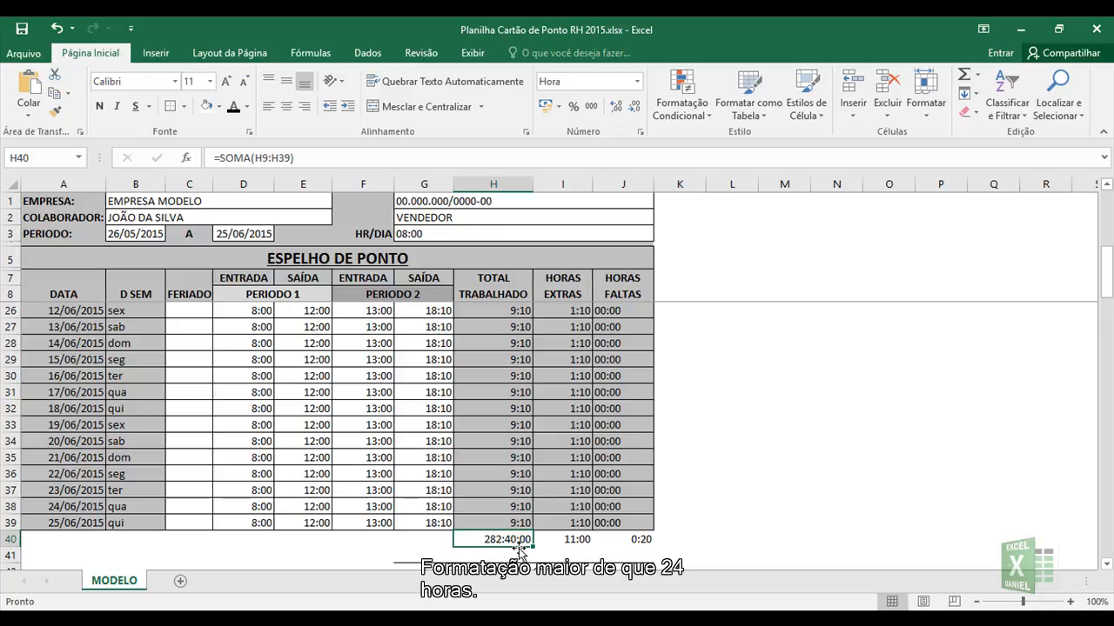
Step: Format the overtime total in I40 with the time type 37:30:55 so it can show more than 24 hours
{"action": "left_click", "coordinate": [561, 539]}
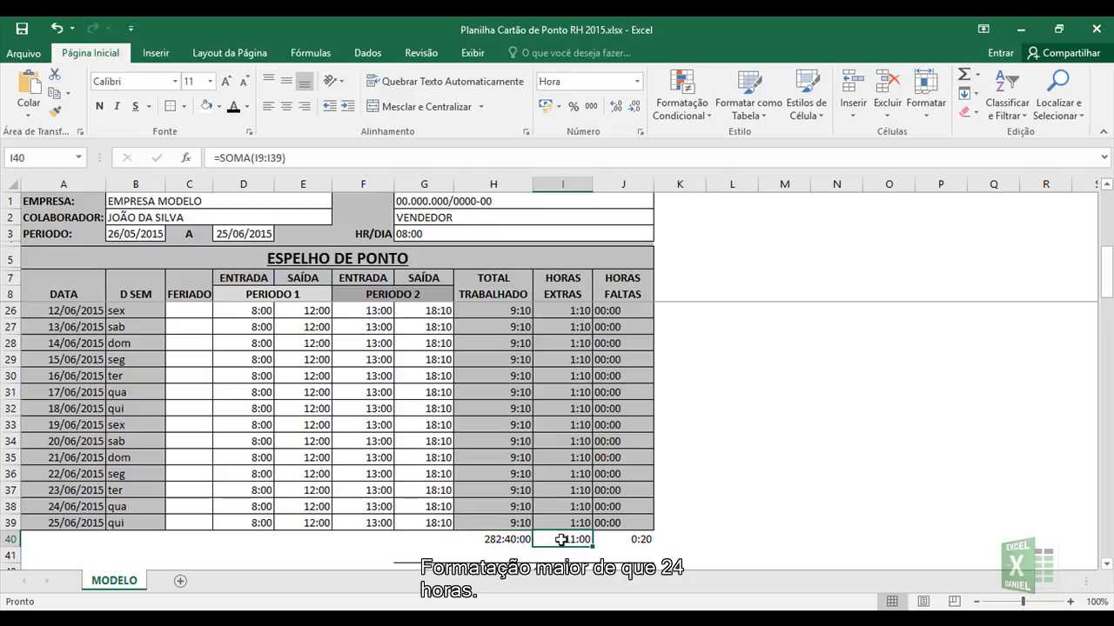
{"action": "mouse_move", "coordinate": [1107, 272]}
{"action": "left_mouse_down"}
{"action": "mouse_move", "coordinate": [1110, 211]}
{"action": "mouse_move", "coordinate": [1110, 270]}
{"action": "left_mouse_up"}
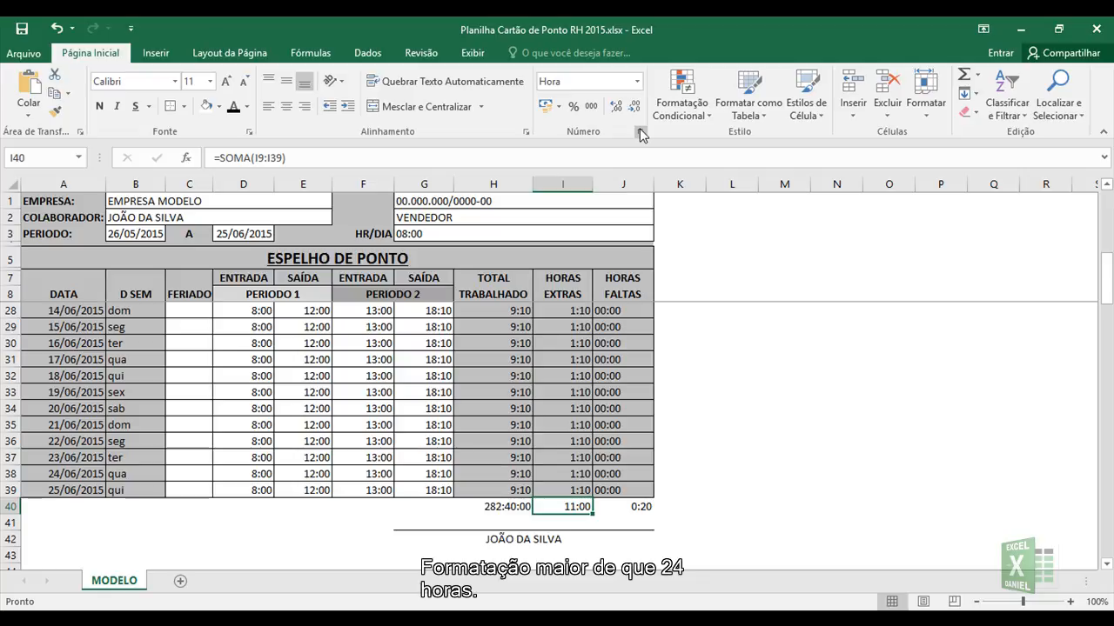
{"action": "left_click", "coordinate": [478, 508]}
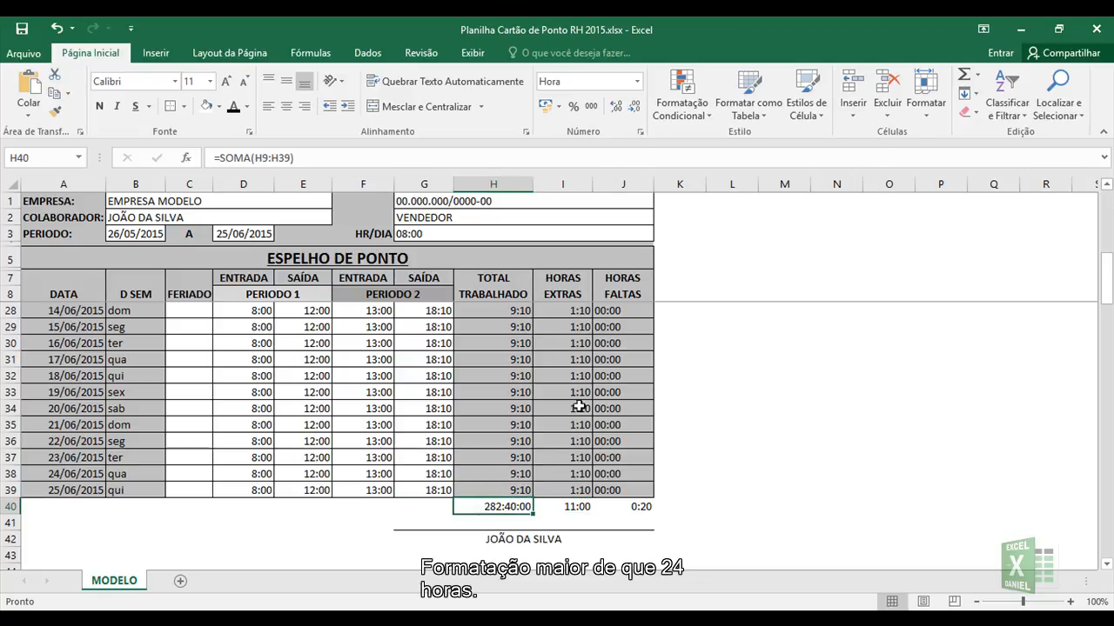
{"action": "left_click", "coordinate": [562, 511]}
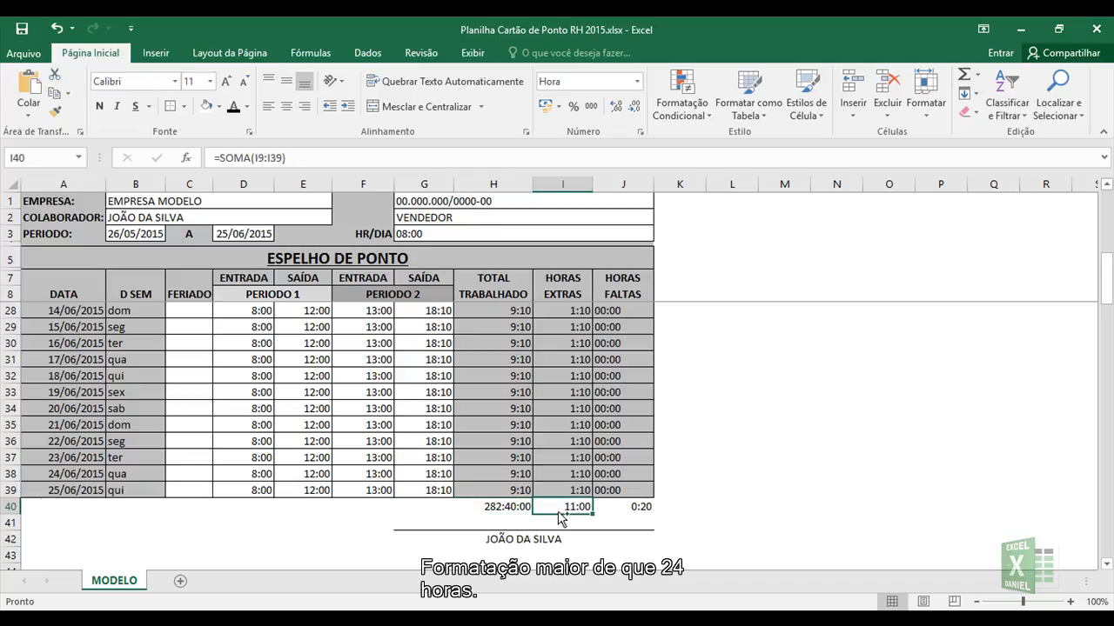
{"action": "key", "text": "ctrl+1"}
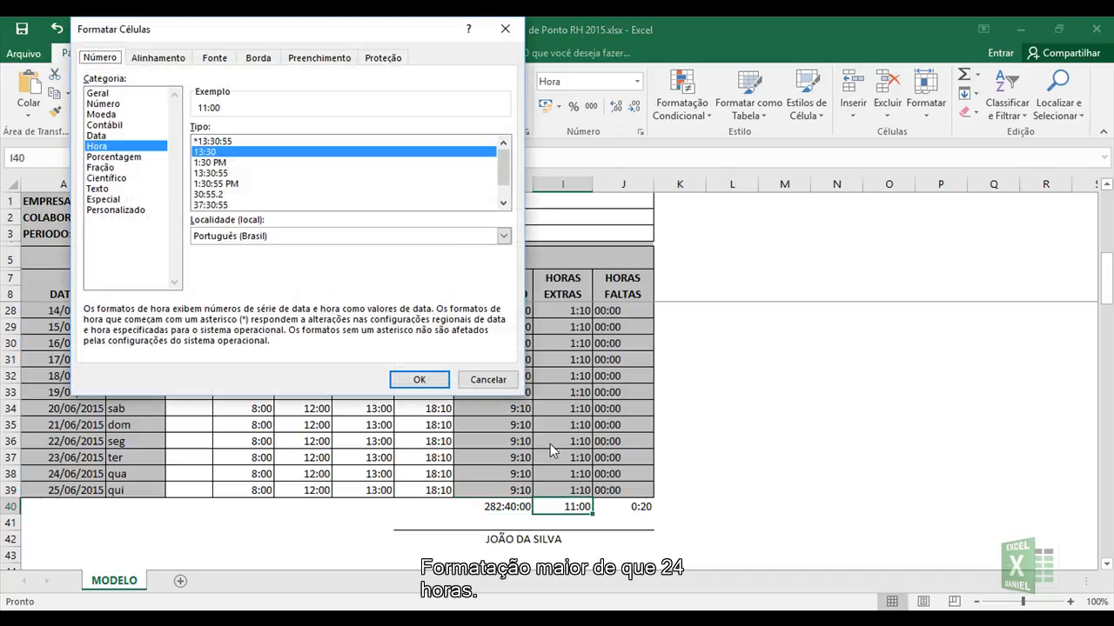
{"action": "left_click", "coordinate": [211, 205]}
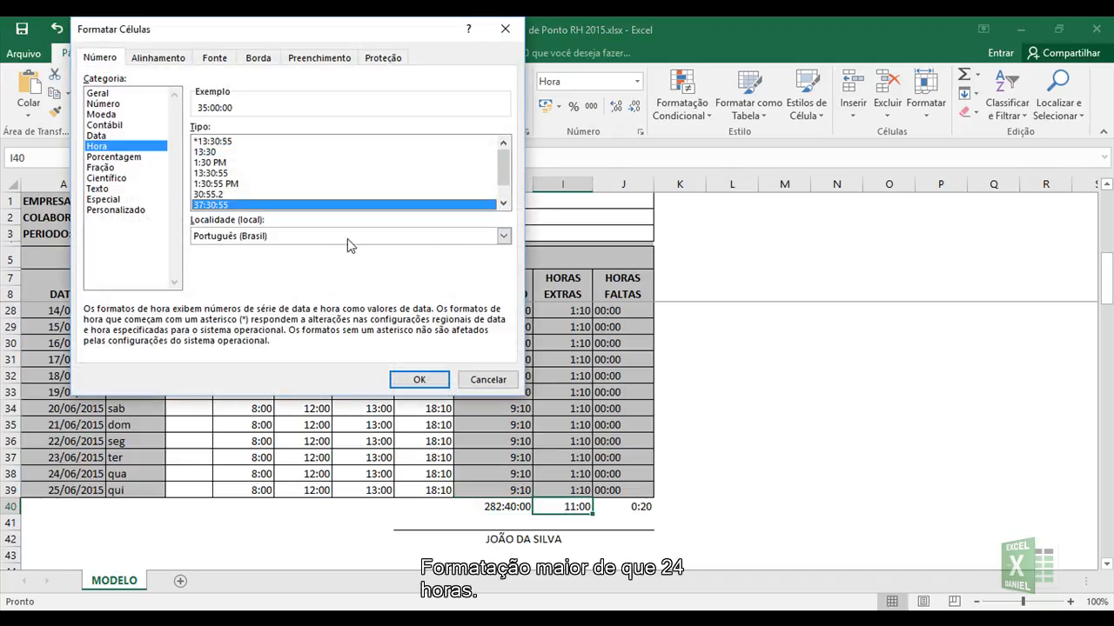
{"action": "left_click", "coordinate": [421, 380]}
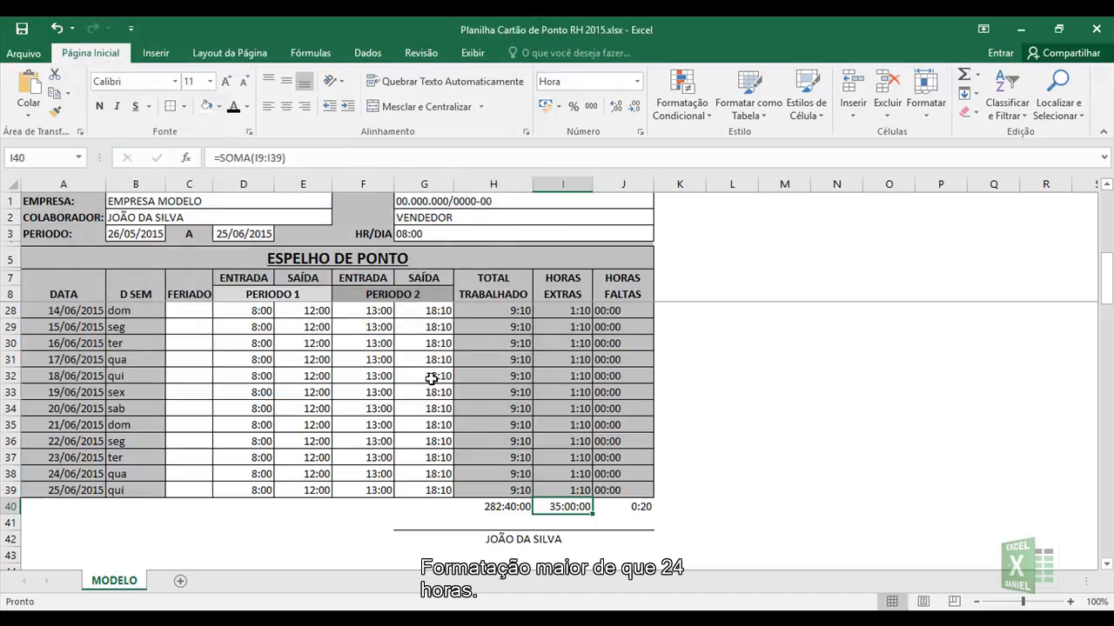
Step: Apply the 37:30:55 time type to the missing-hours total in J40
{"action": "left_click", "coordinate": [619, 507]}
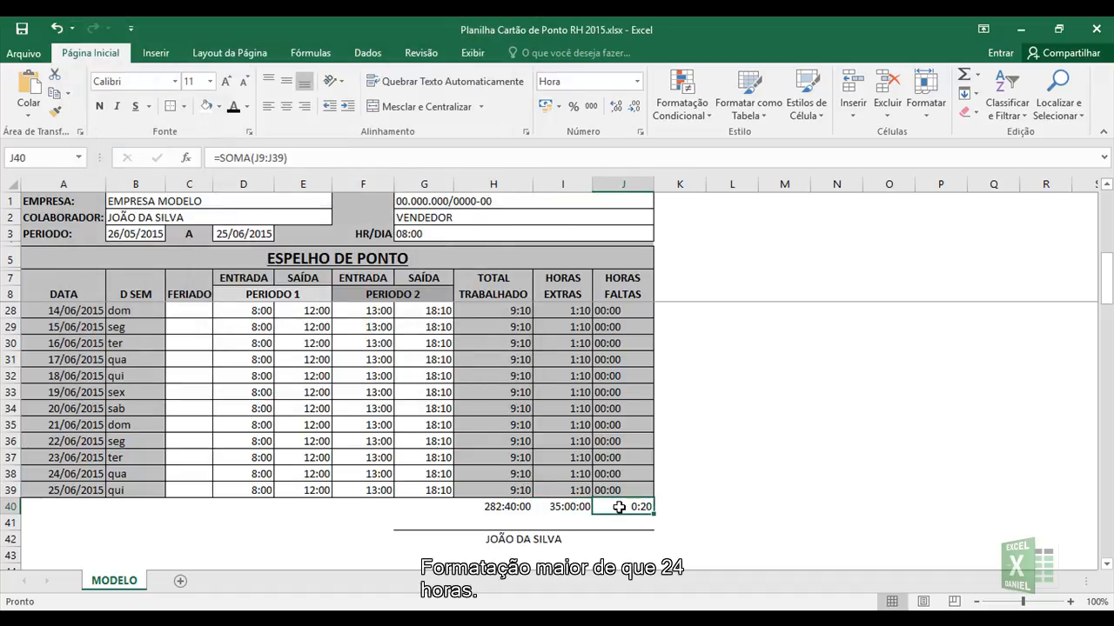
{"action": "left_click", "coordinate": [640, 133]}
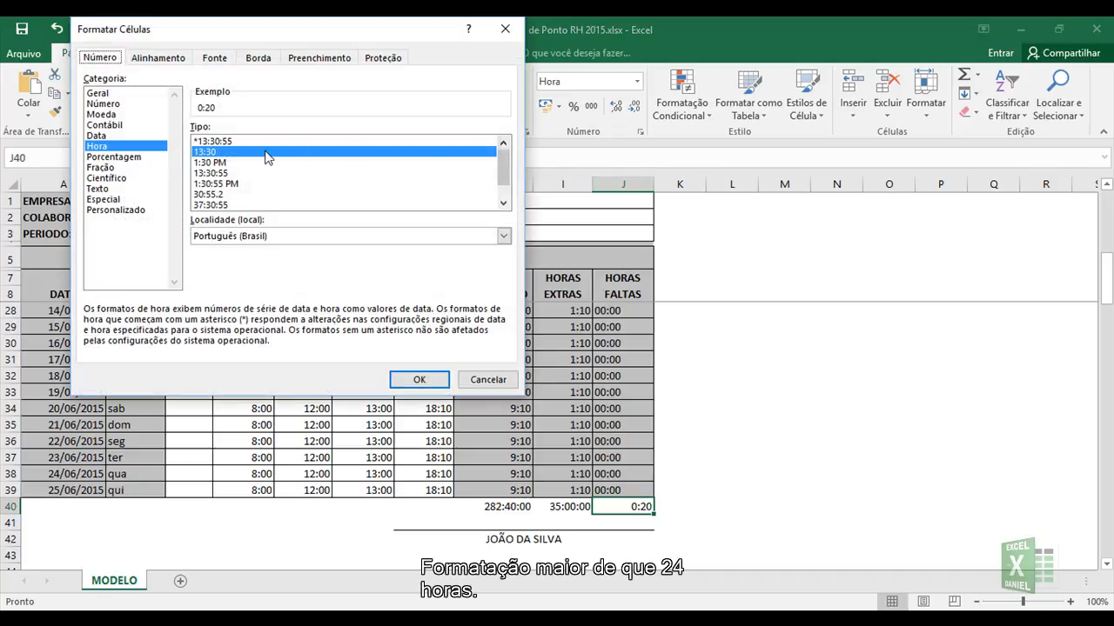
{"action": "left_click", "coordinate": [218, 205]}
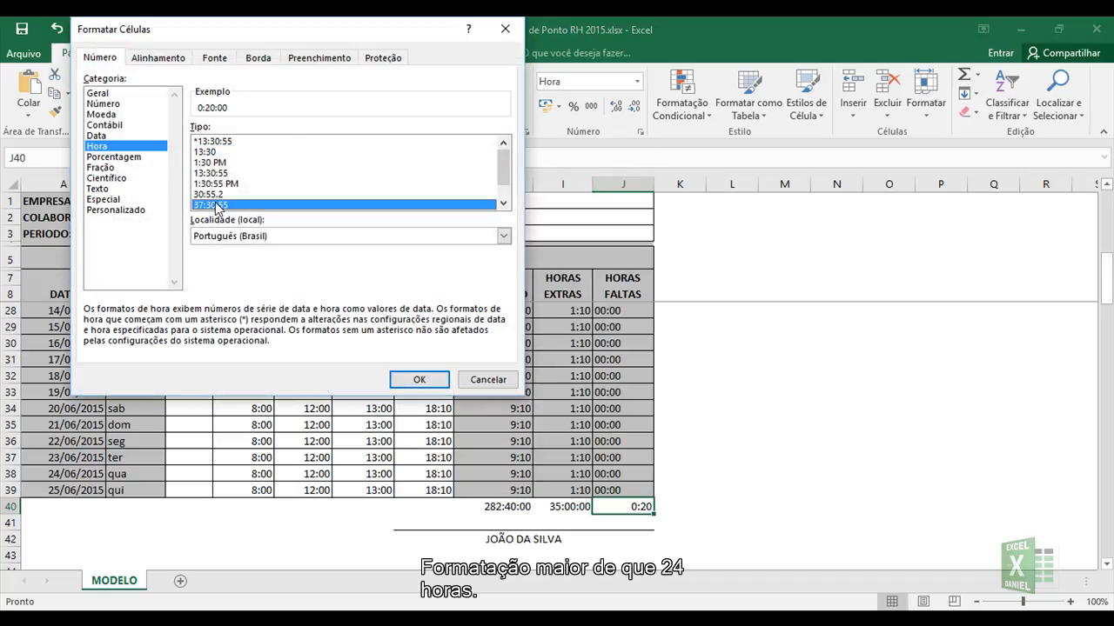
{"action": "left_click", "coordinate": [420, 380]}
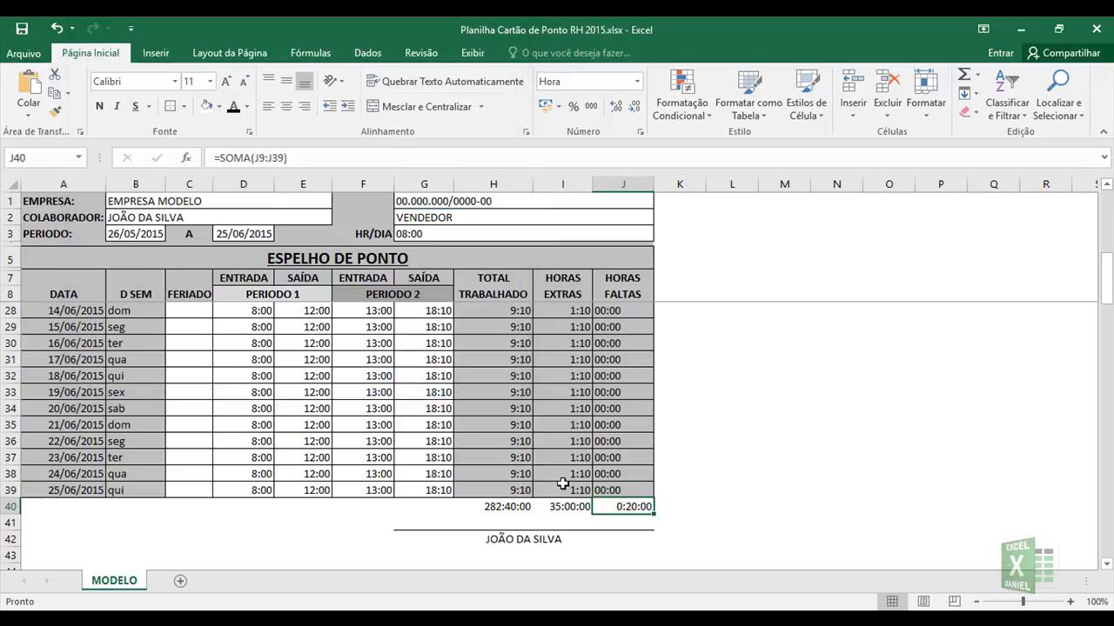
Step: Review the three totals in row 40 and check the time format applied to the worked-hours total in H40
{"action": "key", "text": "Left"}
{"action": "key", "text": "Left"}
{"action": "key", "text": "Right"}
{"action": "key", "text": "Right"}
{"action": "key", "text": "Left"}
{"action": "key", "text": "Left"}
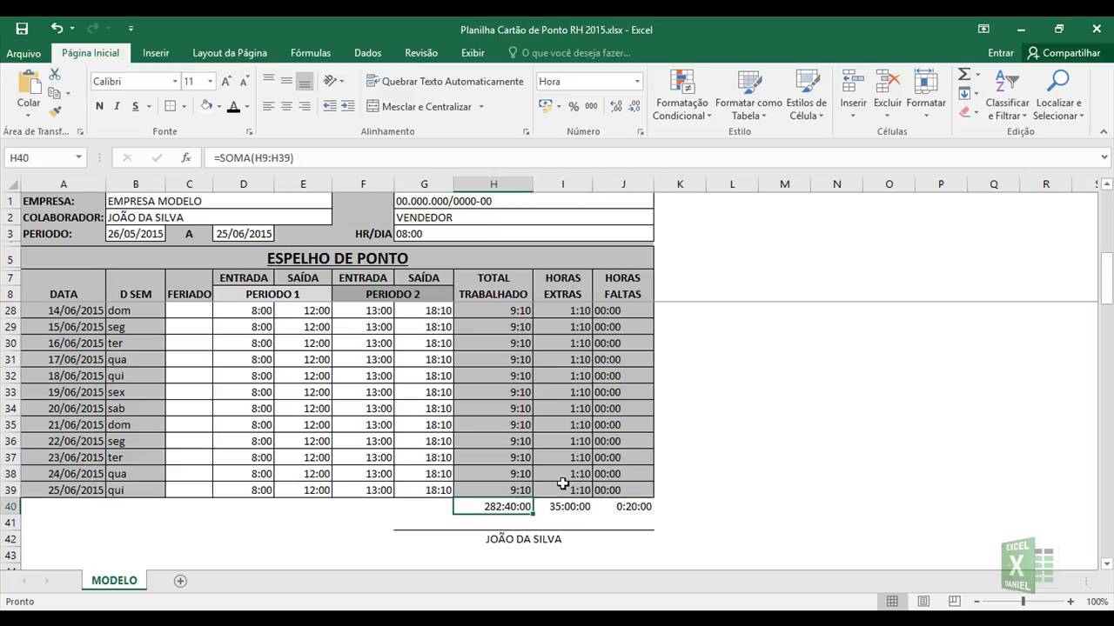
{"action": "key", "text": "ctrl+1"}
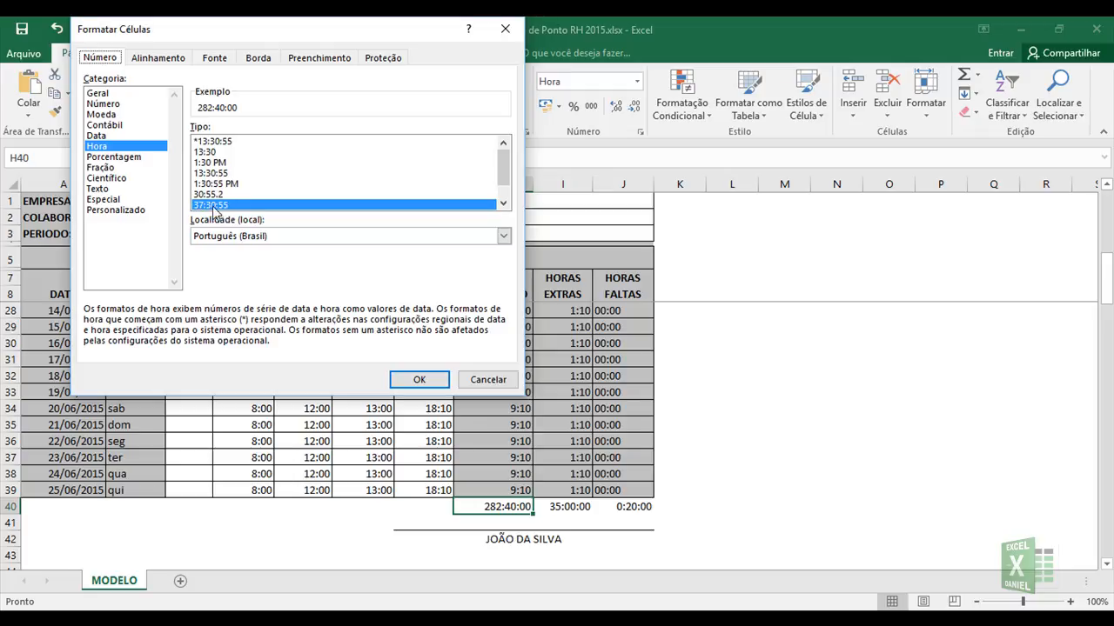
{"action": "left_click", "coordinate": [488, 379]}
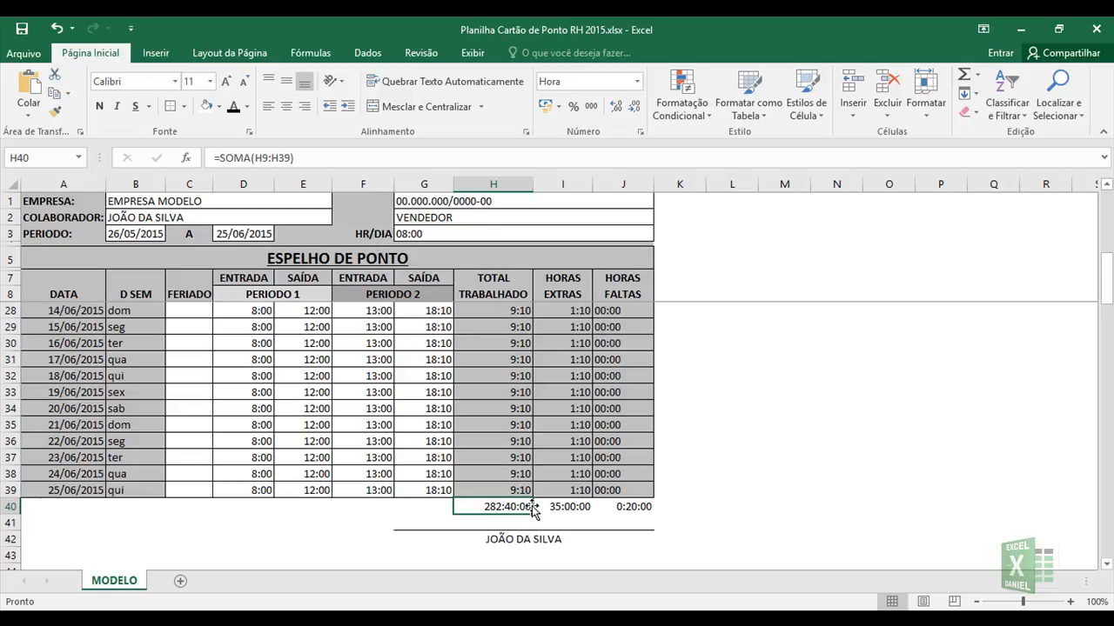
{"action": "scroll", "coordinate": [531, 509], "scroll_direction": "up", "scroll_amount": 6}
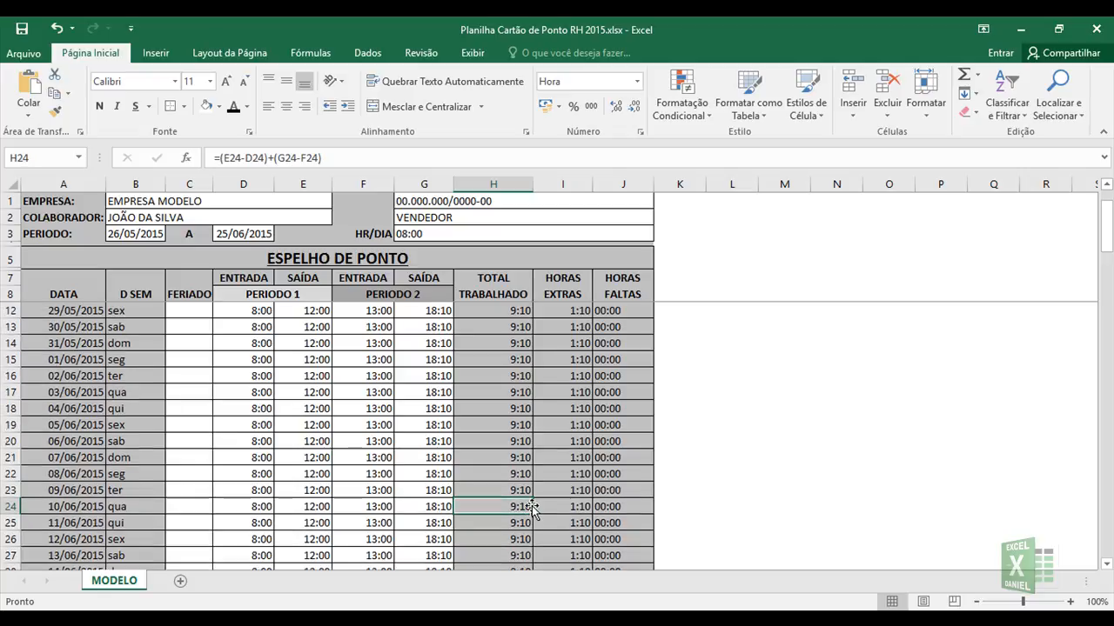
{"action": "left_click", "coordinate": [532, 509]}
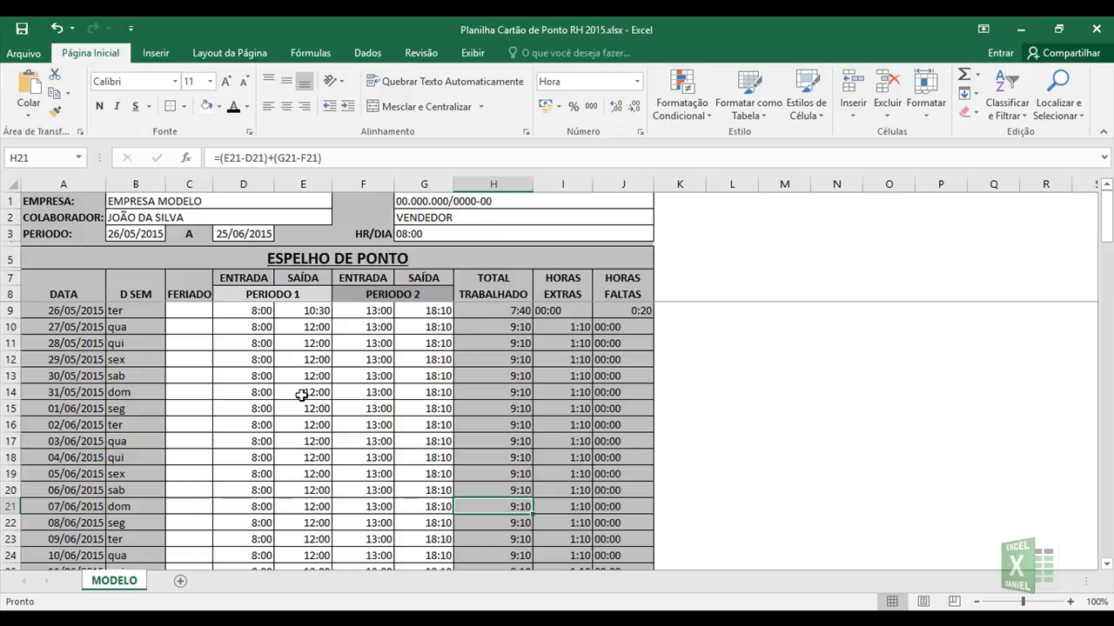
{"action": "left_click", "coordinate": [185, 259]}
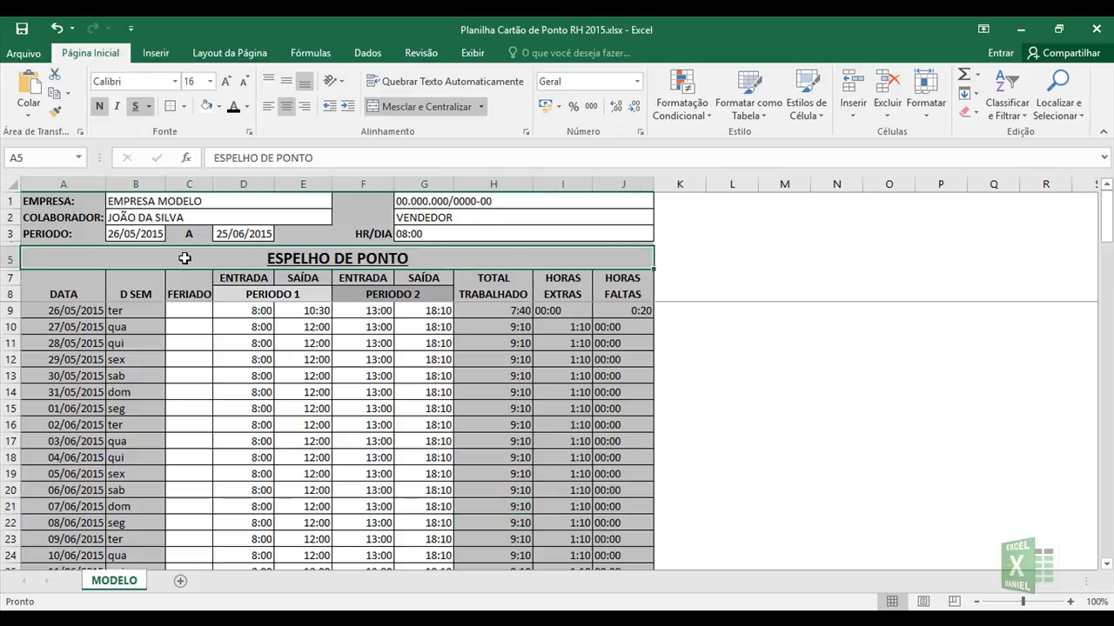